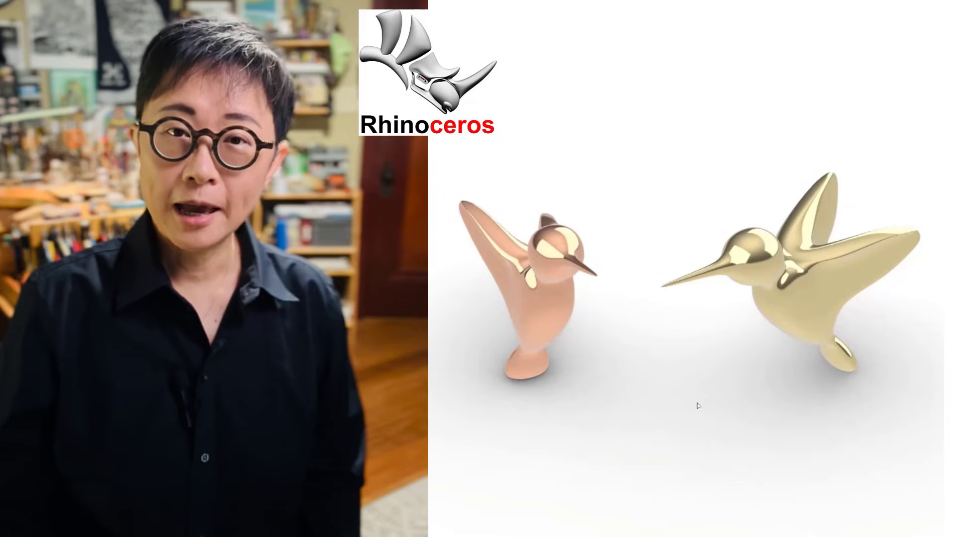
right_drag(791, 412, 432, 369)
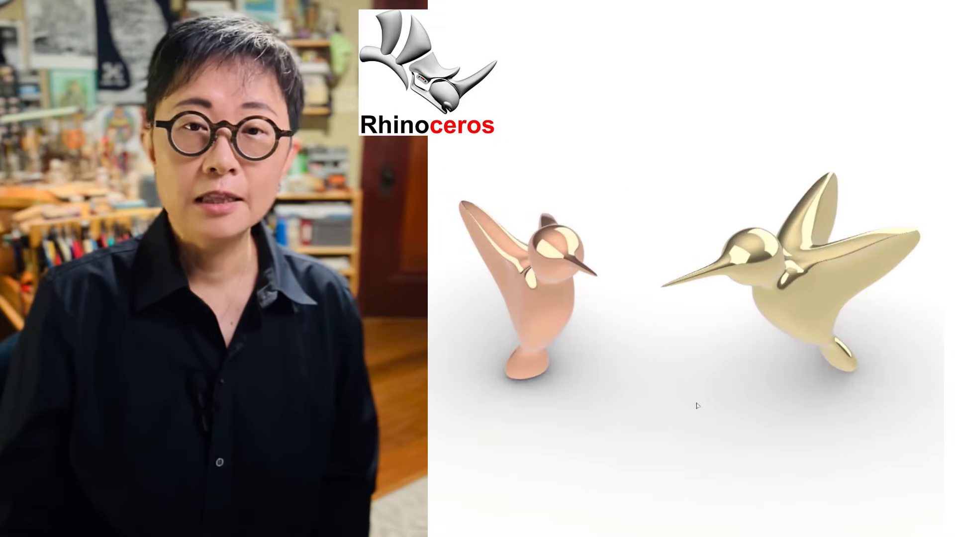
right_drag(794, 412, 632, 396)
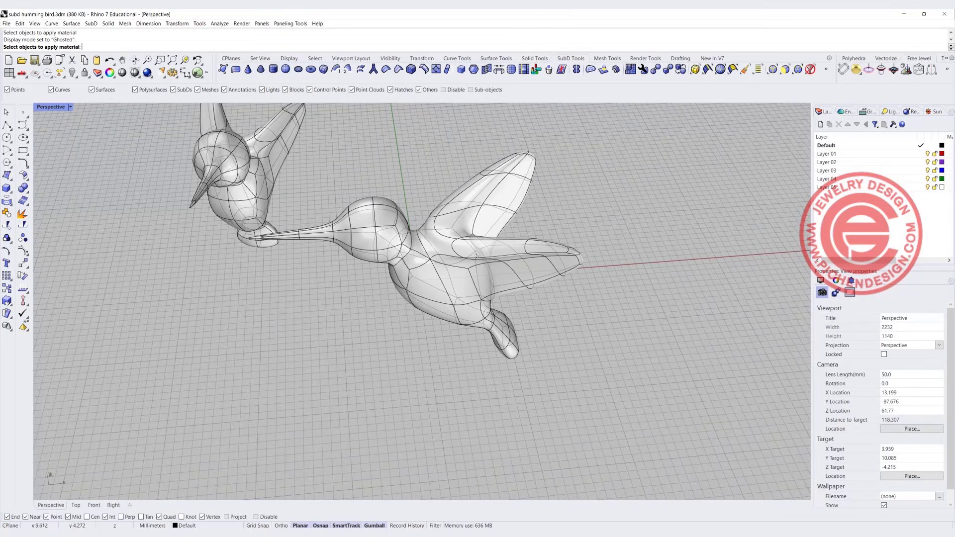
right_drag(423, 359, 520, 328)
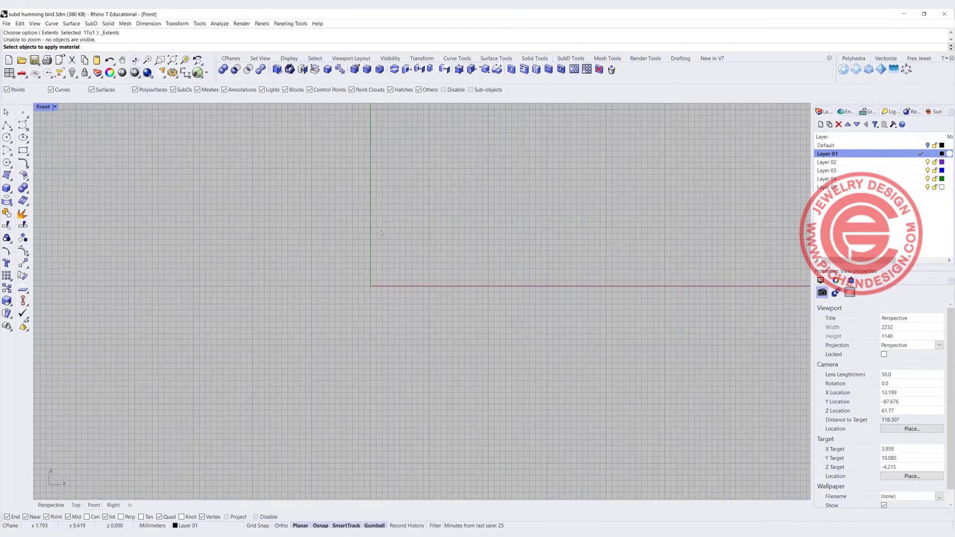
right_drag(383, 232, 366, 230)
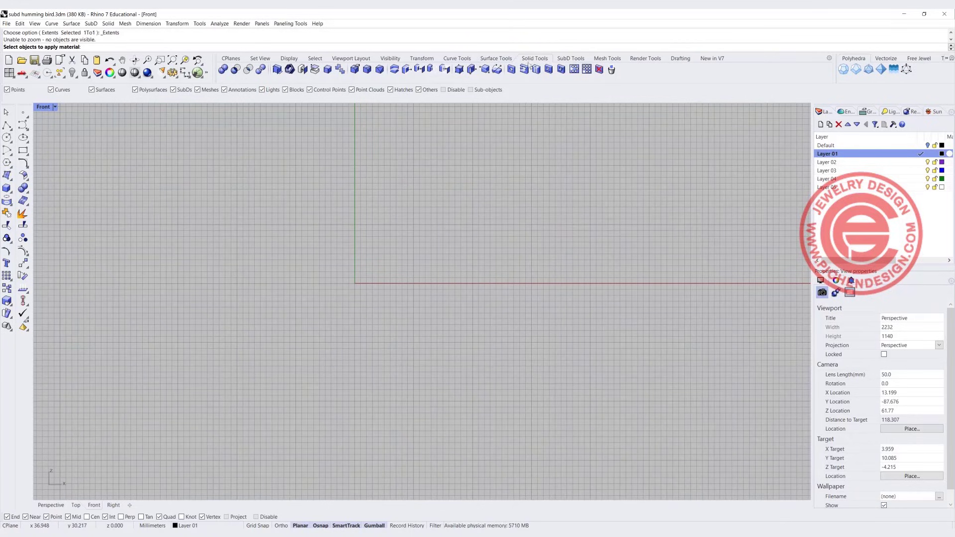
- Create a small SubD sphere in the front view, centred on the origin (0), using Quads style and one subdivision
click(572, 59)
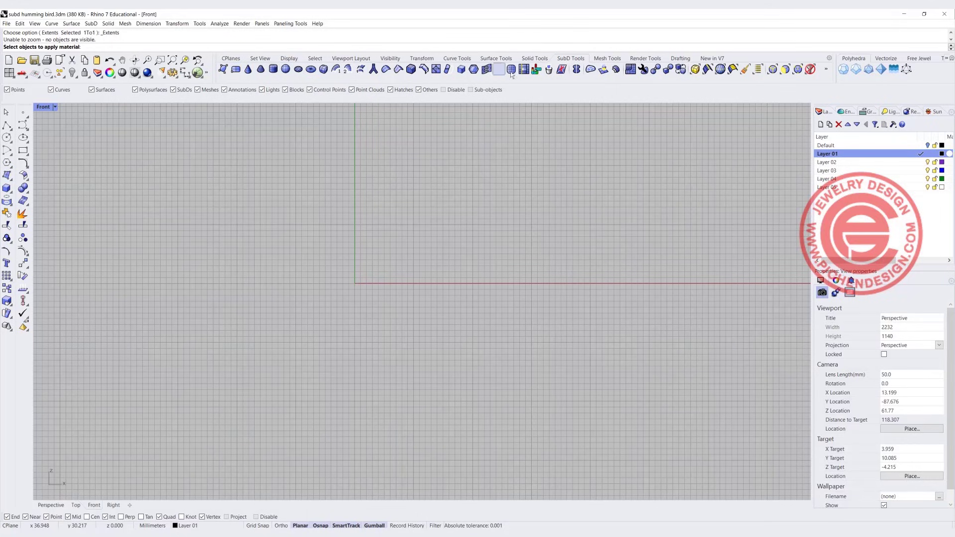
click(91, 24)
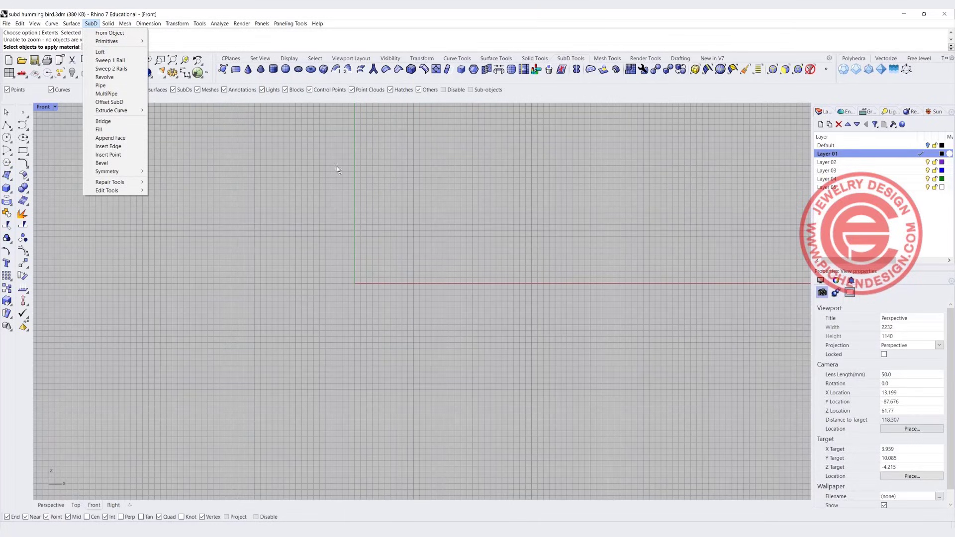
click(286, 69)
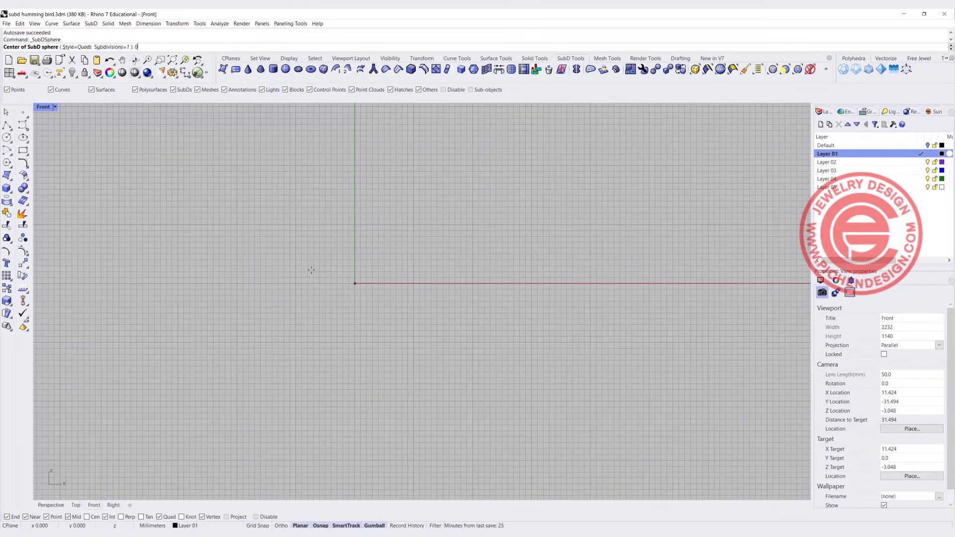
key(Return)
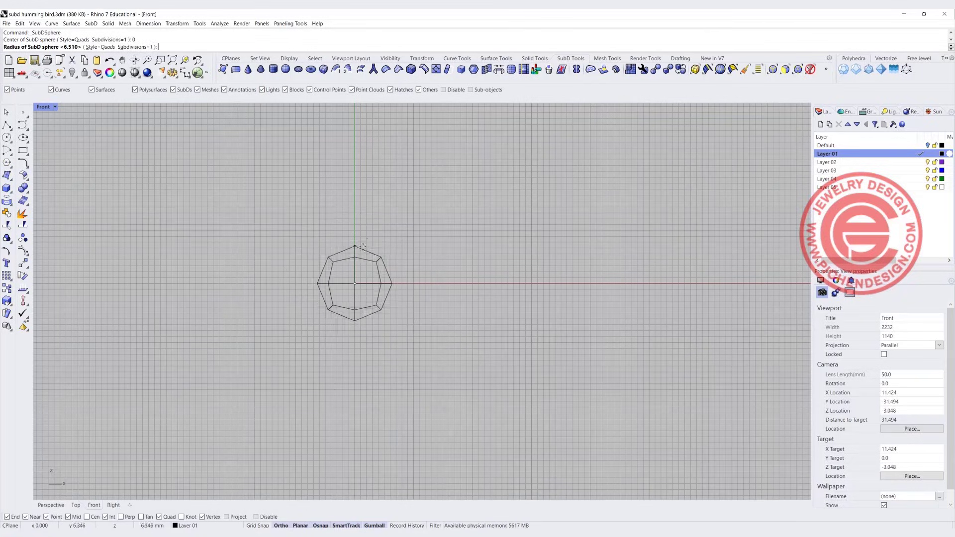
click(355, 261)
scroll(355, 258, up, 6)
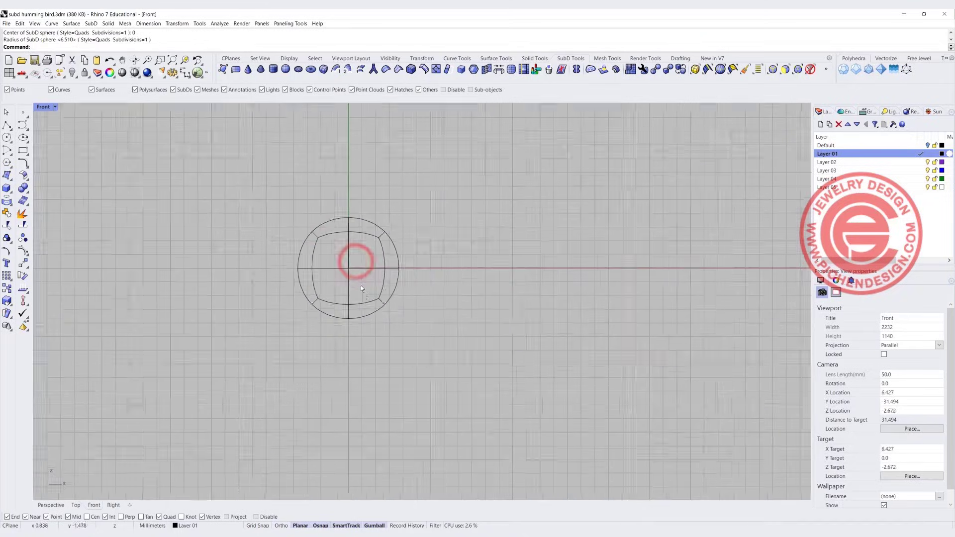
scroll(356, 255, down, 2)
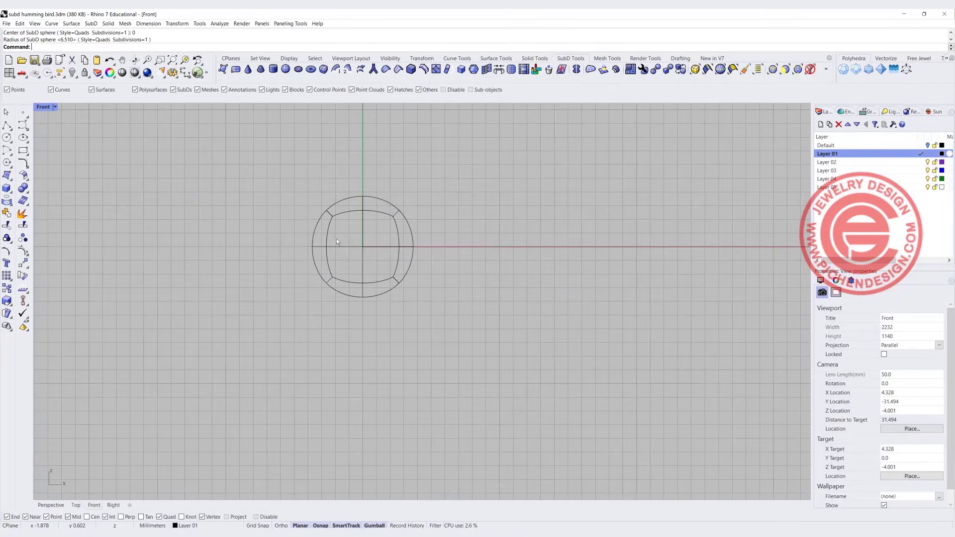
- Move the SubD sphere in the front view to a spot above the origin on the negative X side
drag(429, 305, 359, 255)
right_drag(358, 255, 409, 310)
scroll(409, 310, down, 1)
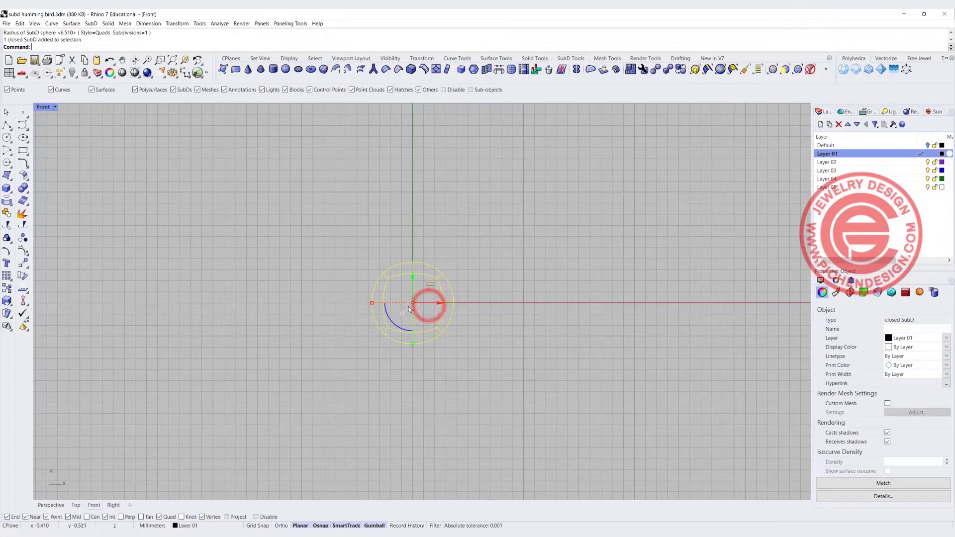
drag(429, 287, 368, 208)
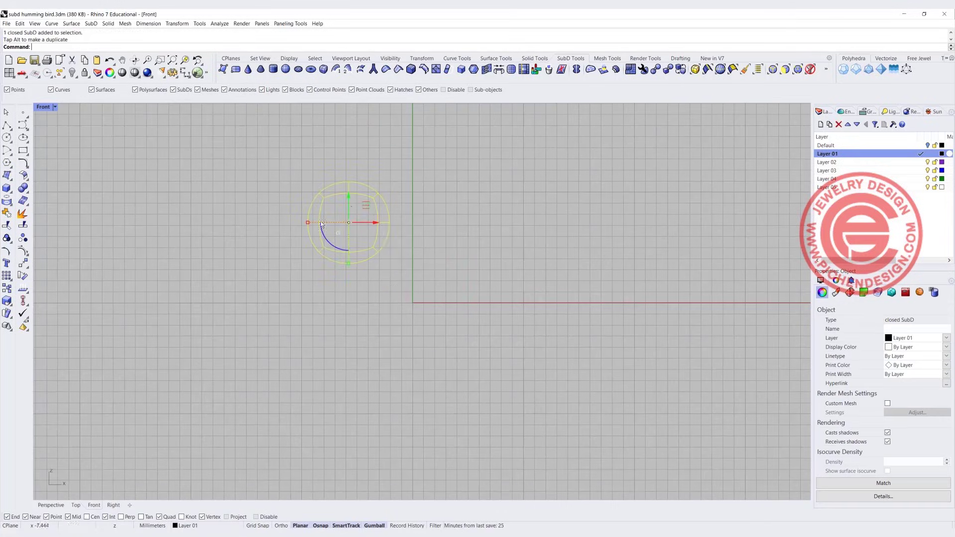
scroll(278, 172, up, 2)
click(253, 223)
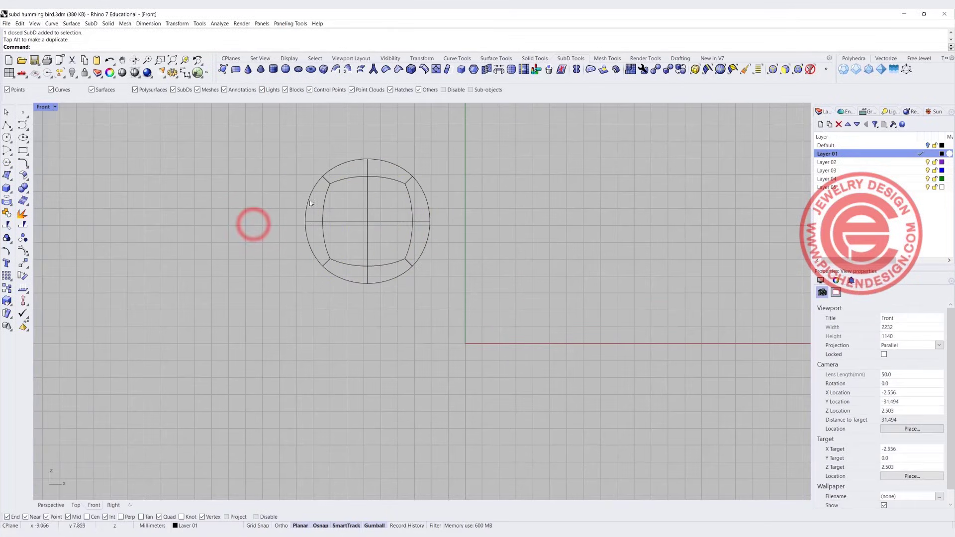
- Filter selection to SubD faces and extrude the sphere's four negative-X faces outward along X in two sections
click(785, 70)
click(315, 233)
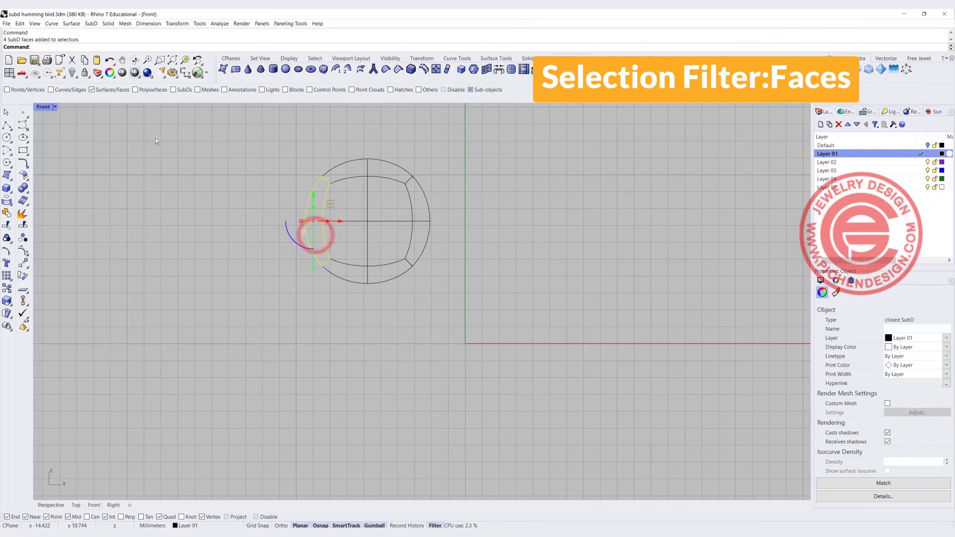
double_click(42, 106)
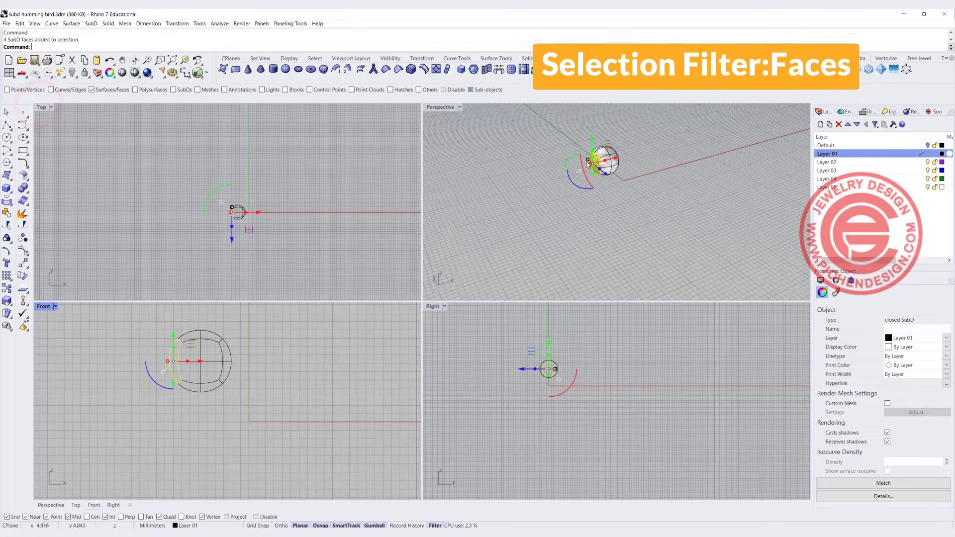
scroll(589, 165, up, 8)
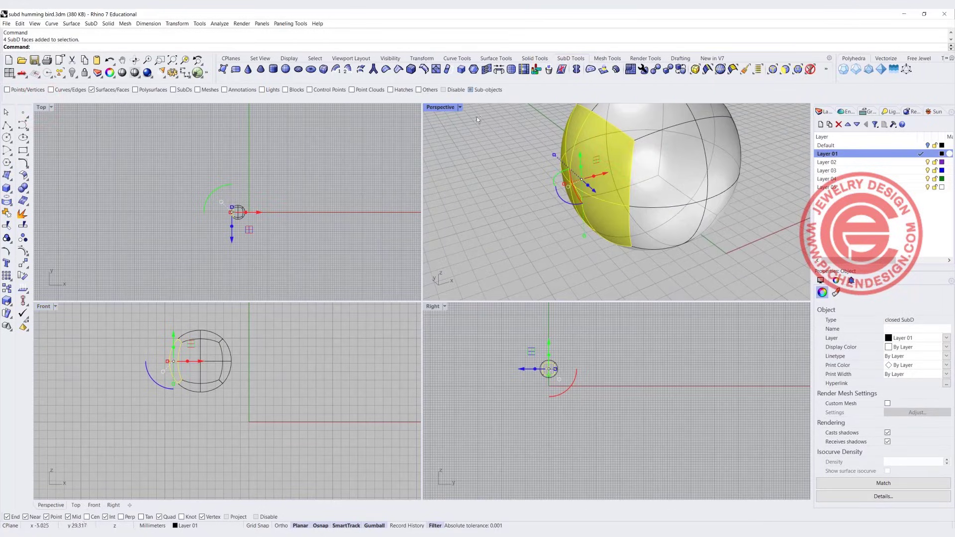
double_click(434, 107)
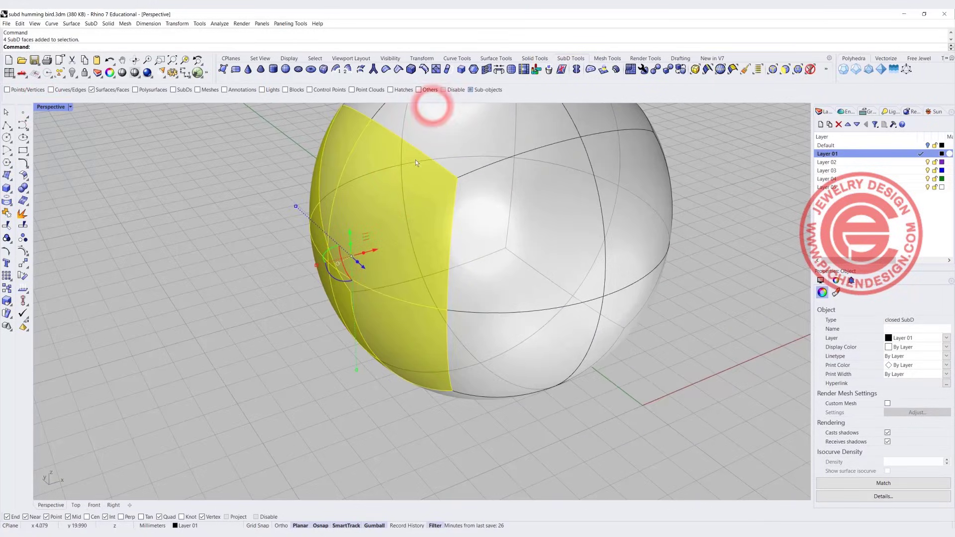
scroll(416, 160, down, 3)
scroll(440, 213, up, 3)
shift+right_drag(493, 217, 511, 218)
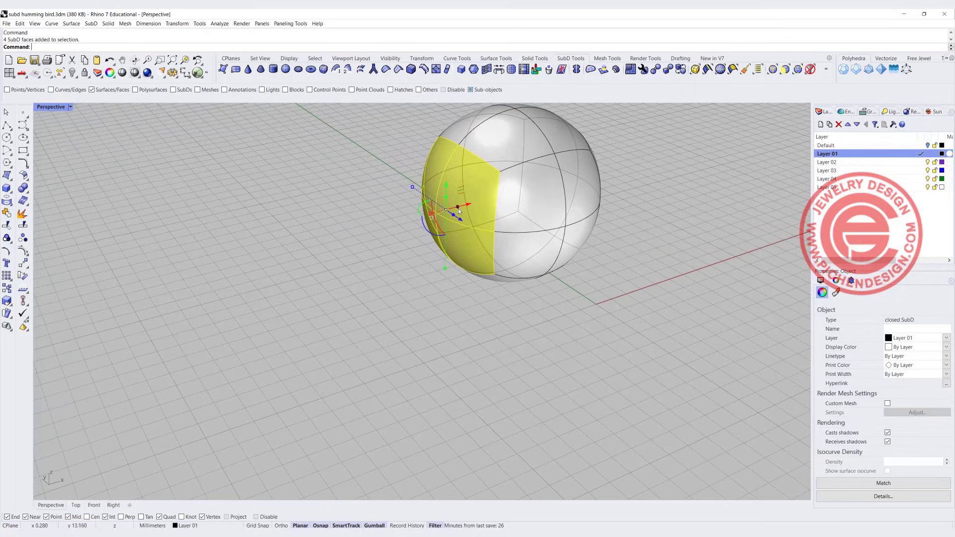
drag(458, 207, 264, 257)
click(523, 350)
right_drag(508, 269, 486, 265)
- Scale down the faces of the extruded section so the head tapers to a narrow tip
click(50, 106)
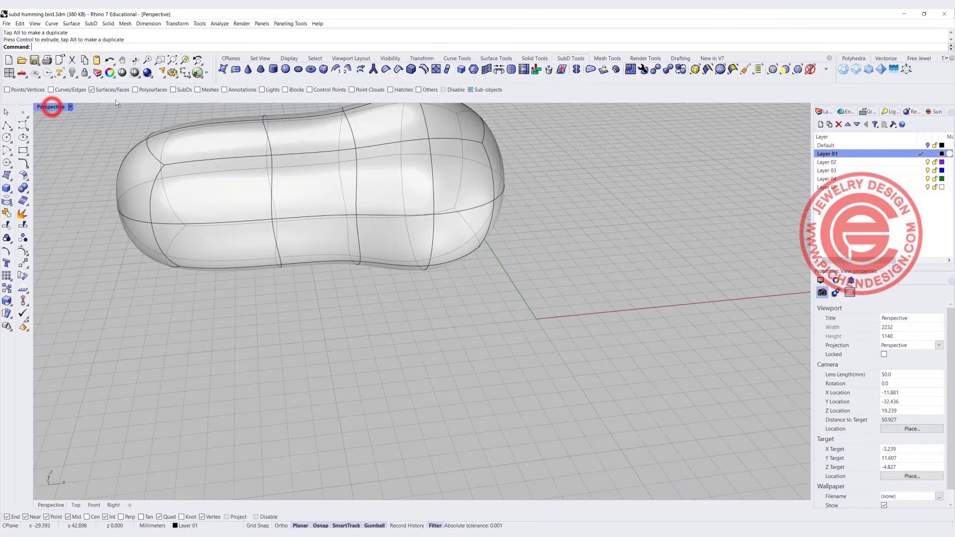
double_click(46, 107)
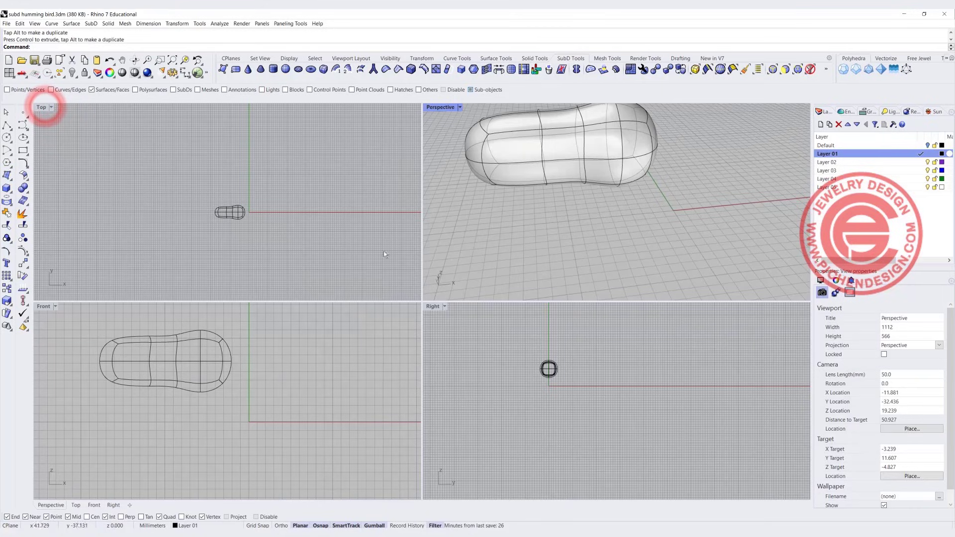
scroll(231, 215, up, 15)
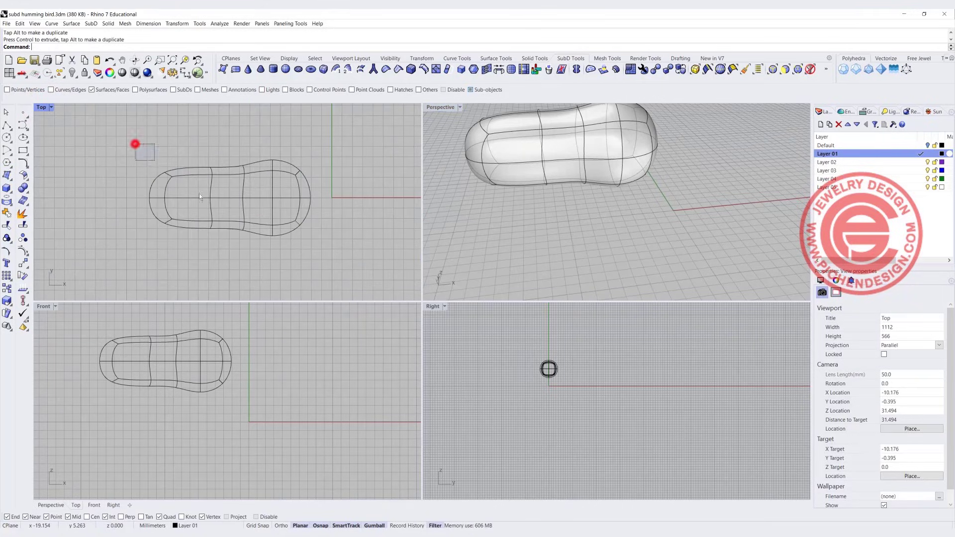
drag(199, 196, 253, 261)
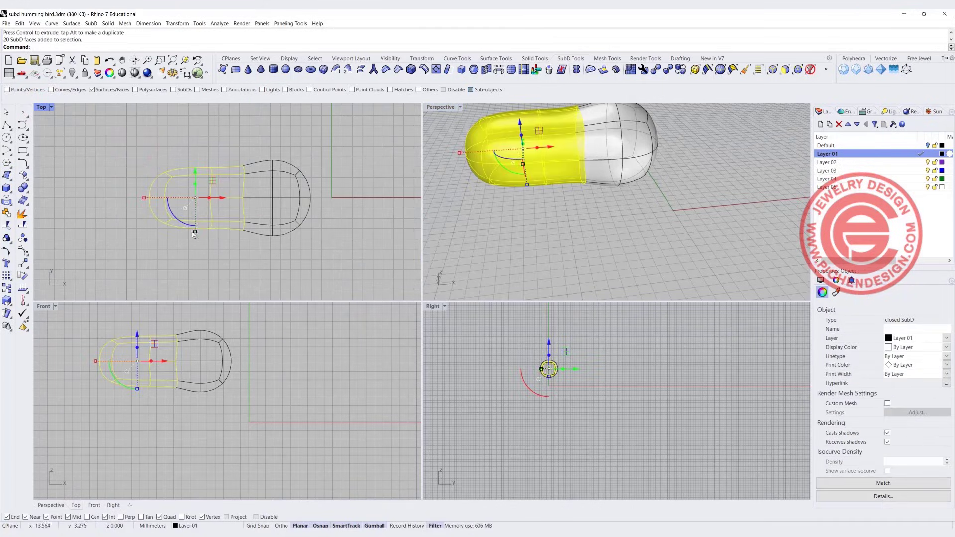
mouse_move(195, 231)
mouse_down()
mouse_move(196, 214)
mouse_move(176, 201)
mouse_move(209, 225)
mouse_up()
click(732, 170)
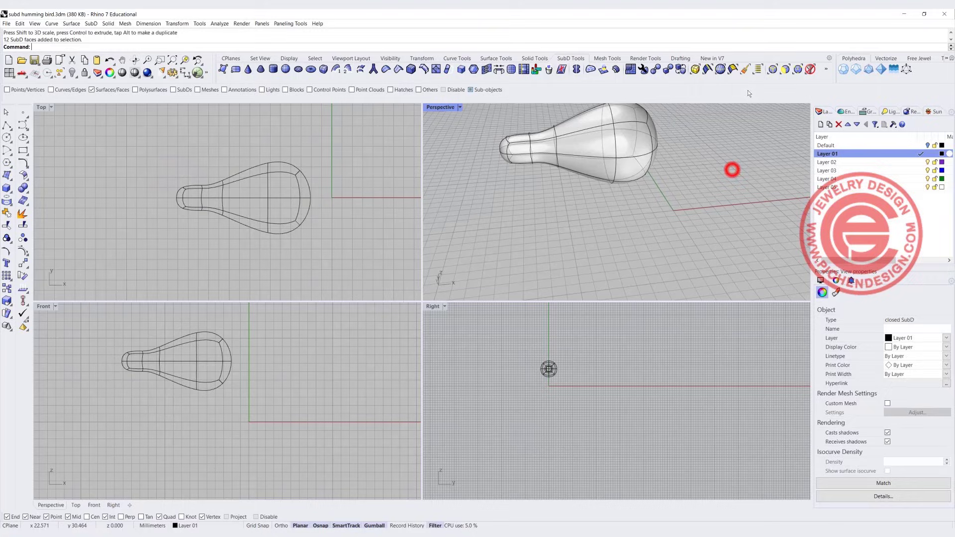
- Filter selection to SubD edges and scale down the edges around the narrow tip
click(772, 69)
drag(157, 166, 194, 209)
scroll(190, 201, up, 3)
scroll(189, 202, up, 3)
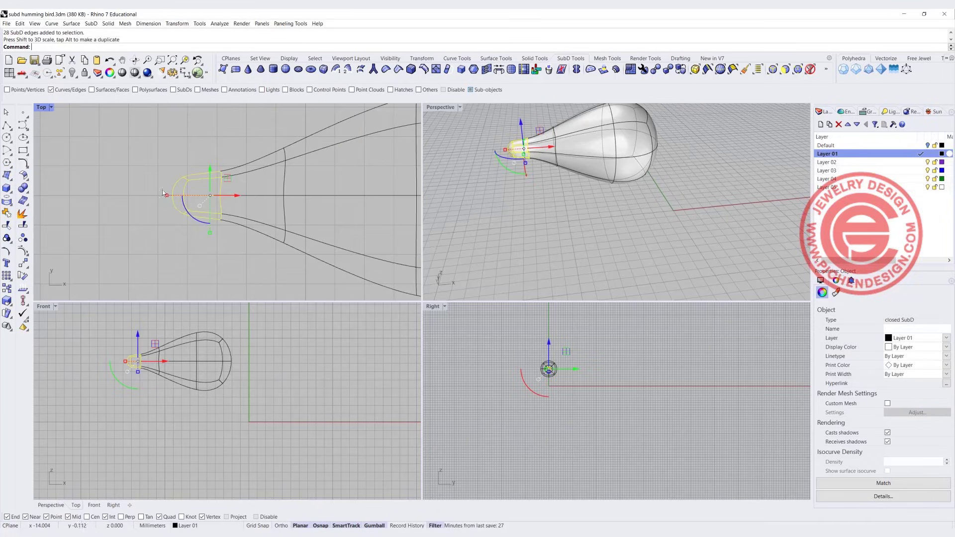
- Pull the tip's end edges straight out along negative X to form a long, thin beak
drag(147, 163, 200, 227)
right_drag(230, 212, 318, 214)
shift+drag(296, 196, 78, 184)
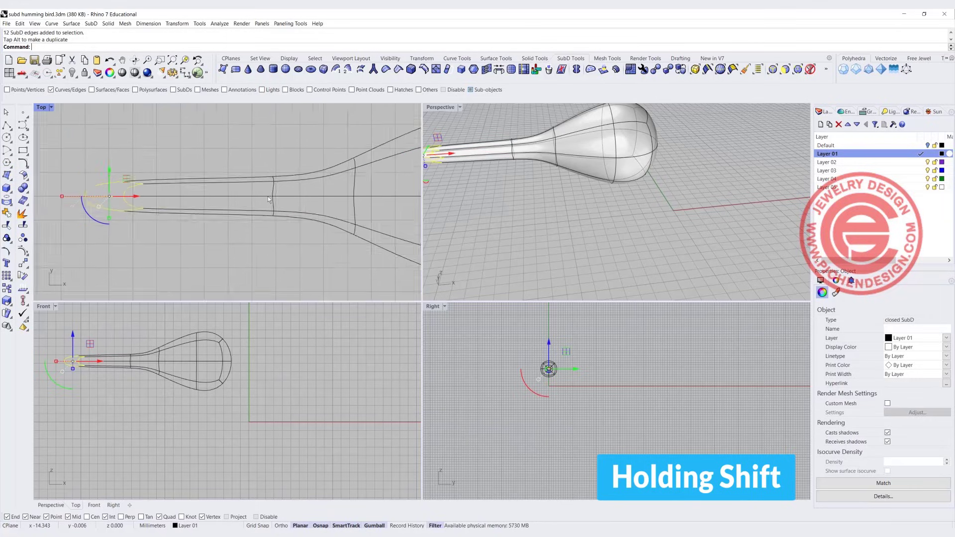
scroll(67, 219, down, 3)
click(594, 213)
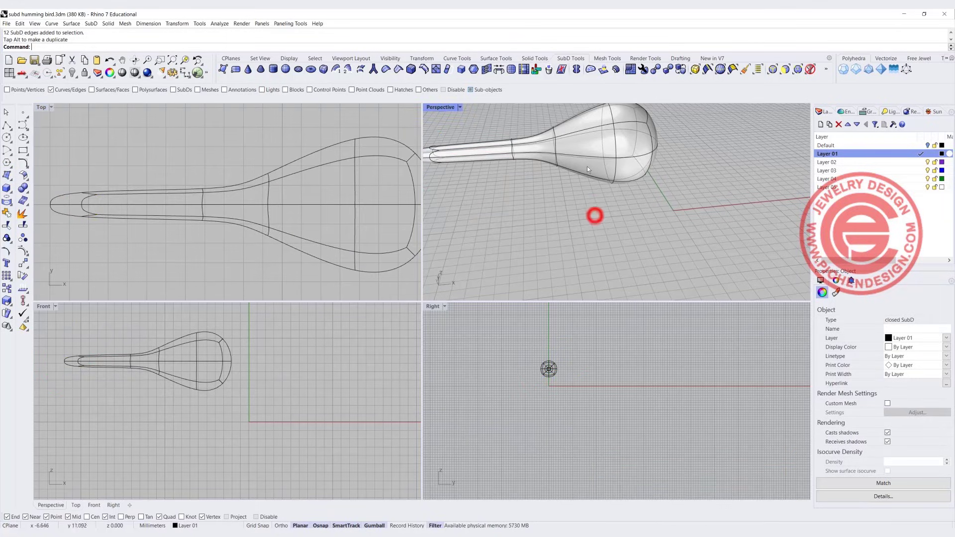
scroll(593, 213, down, 5)
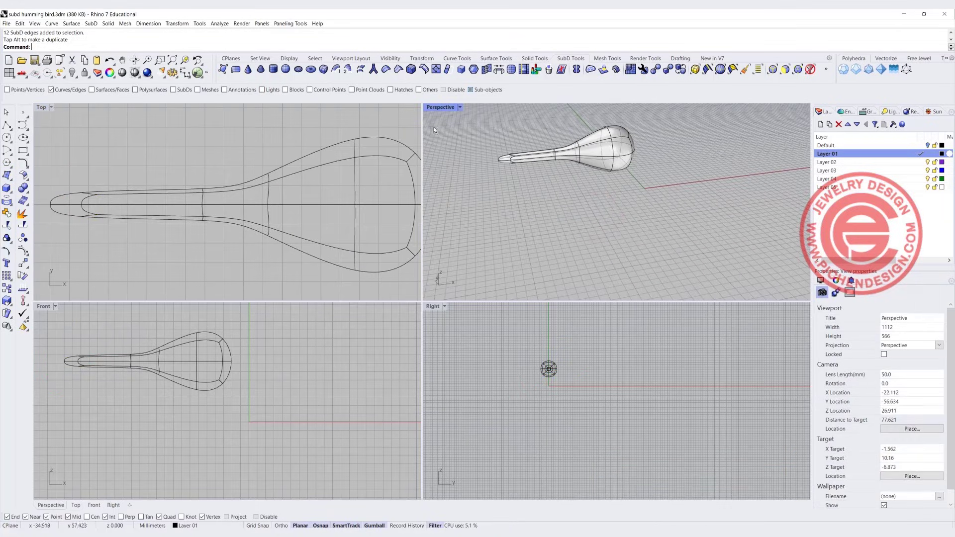
scroll(232, 151, down, 4)
right_drag(229, 152, 202, 160)
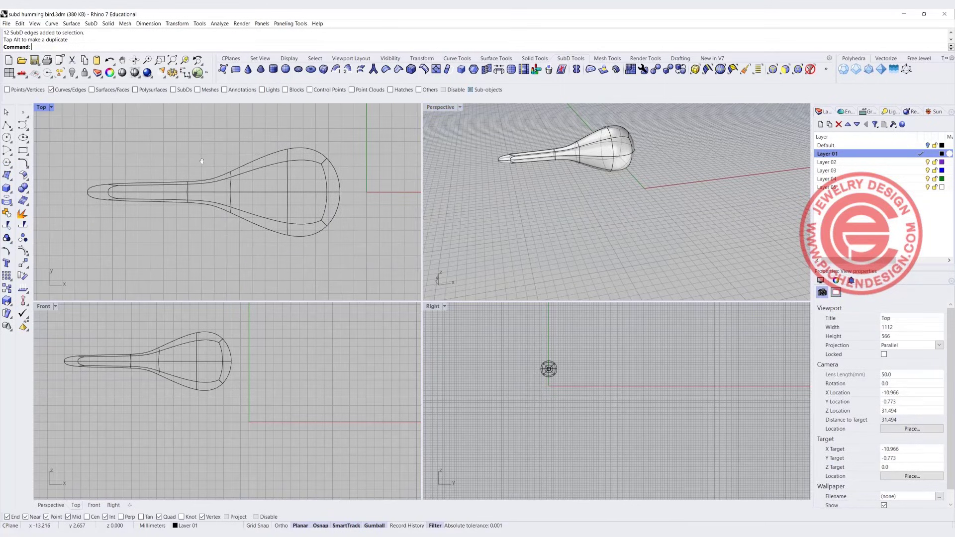
- Toggle the SubD display from smooth to flat to expose the head and beak's control structure
click(681, 70)
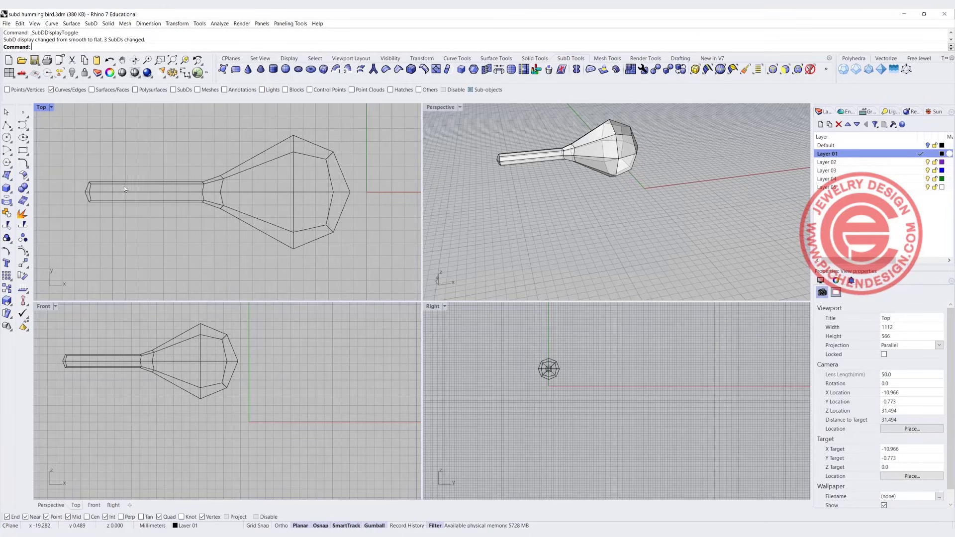
scroll(218, 175, up, 3)
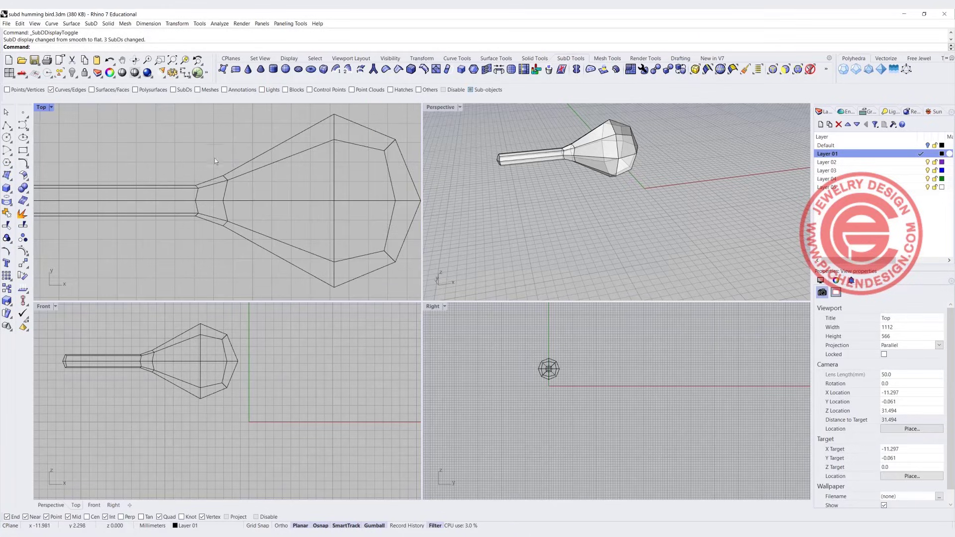
scroll(236, 194, down, 2)
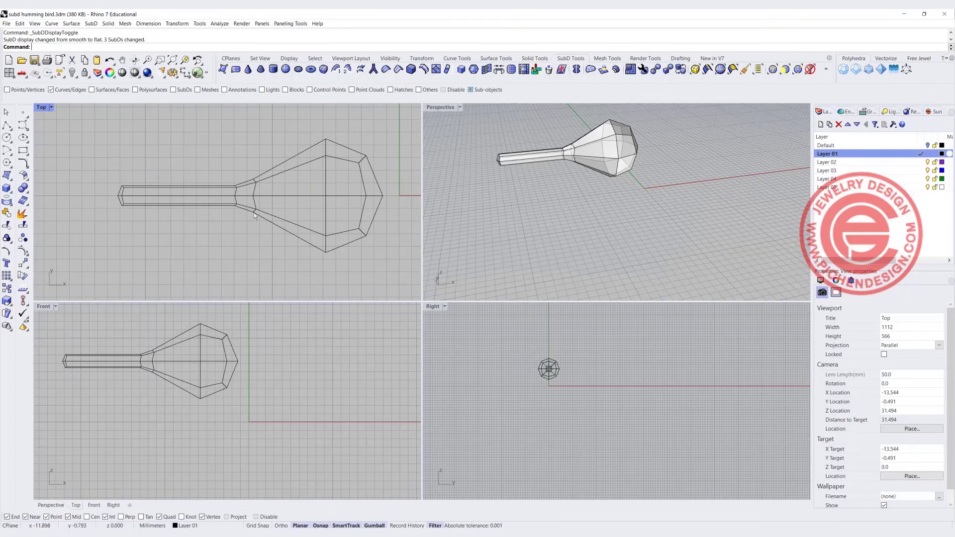
- Filter selection to vertices and flatten the eight-vertex ring at the beak's base by scaling it to 0 along X
click(797, 70)
drag(243, 165, 264, 235)
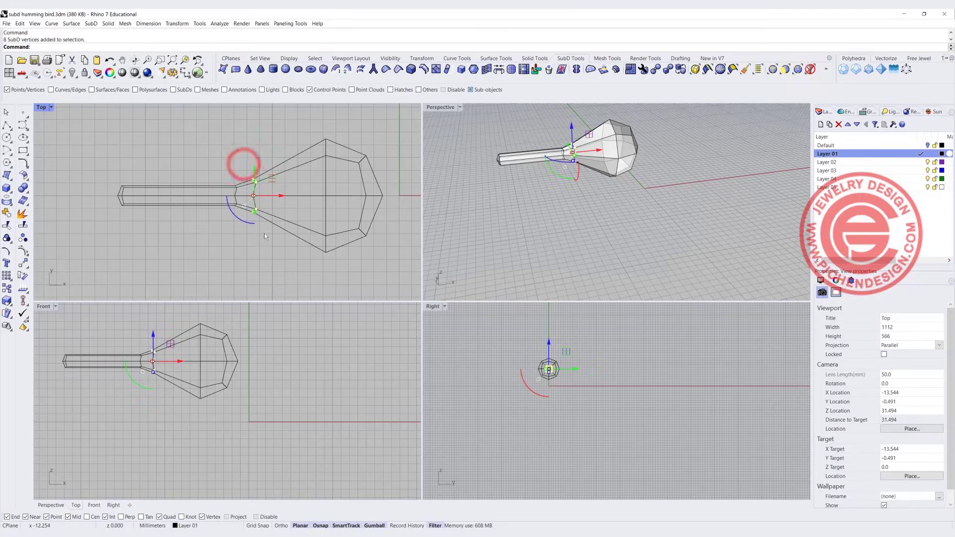
double_click(41, 107)
scroll(406, 254, up, 5)
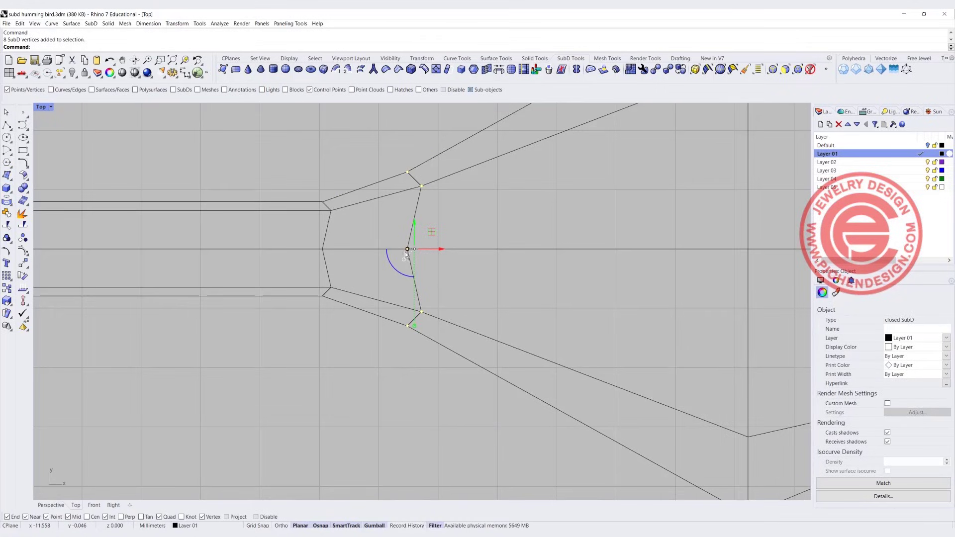
click(408, 250)
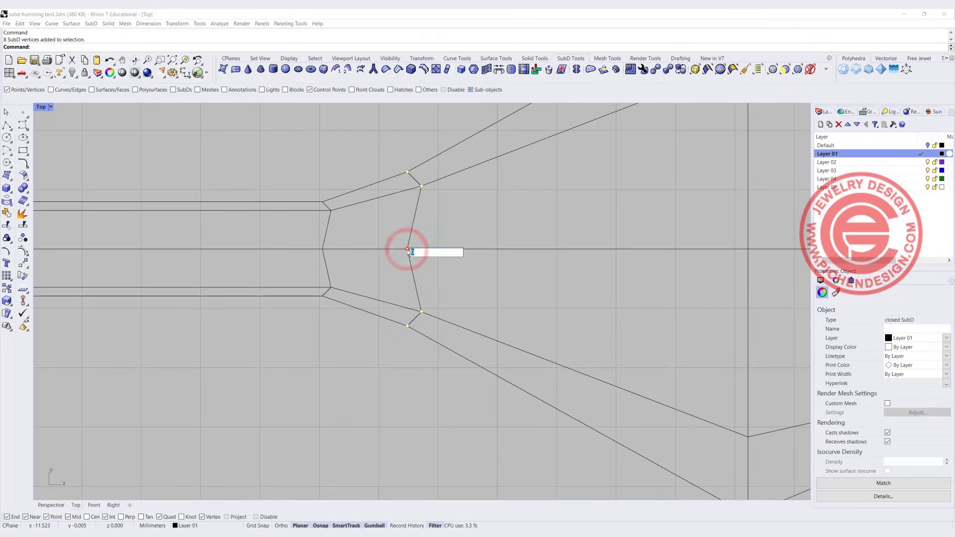
text(0)
key(Return)
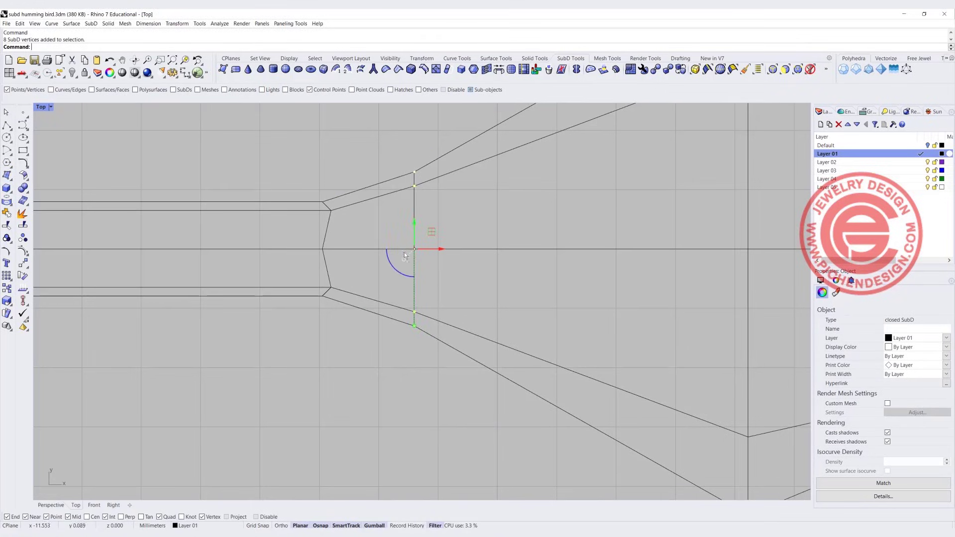
- Flatten the vertex ring at the start of the straight beak and the nine tip vertices by scaling each group along X
drag(279, 170, 334, 294)
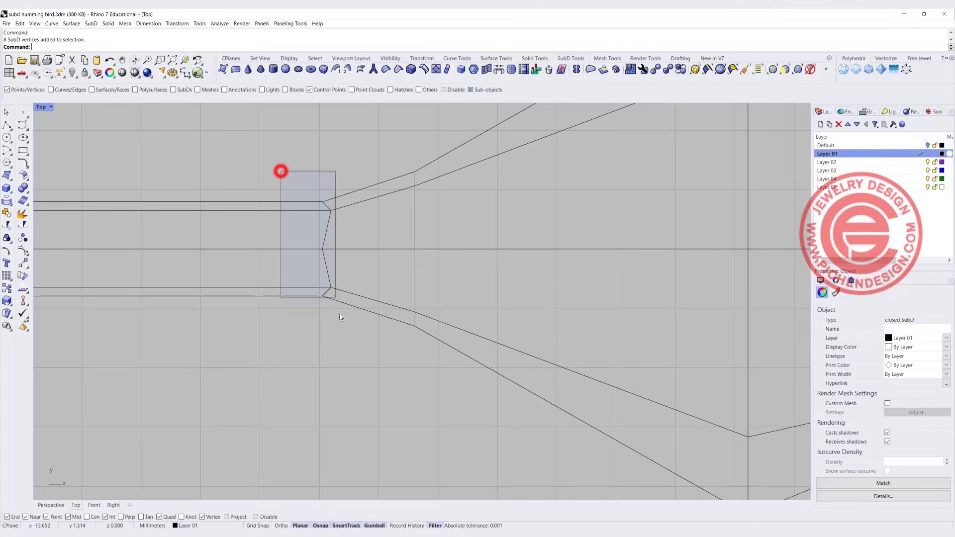
click(322, 249)
scroll(348, 249, down, 5)
scroll(254, 233, up, 3)
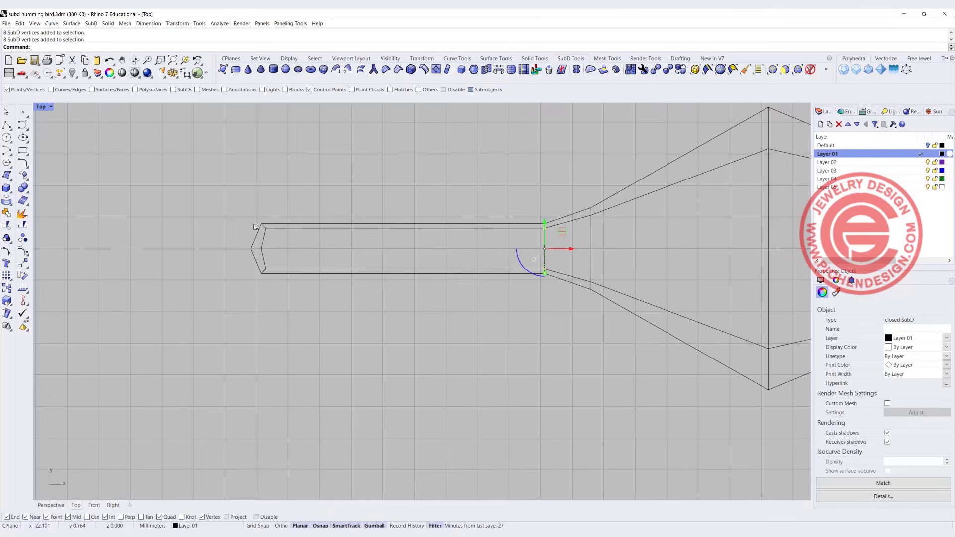
drag(245, 207, 292, 319)
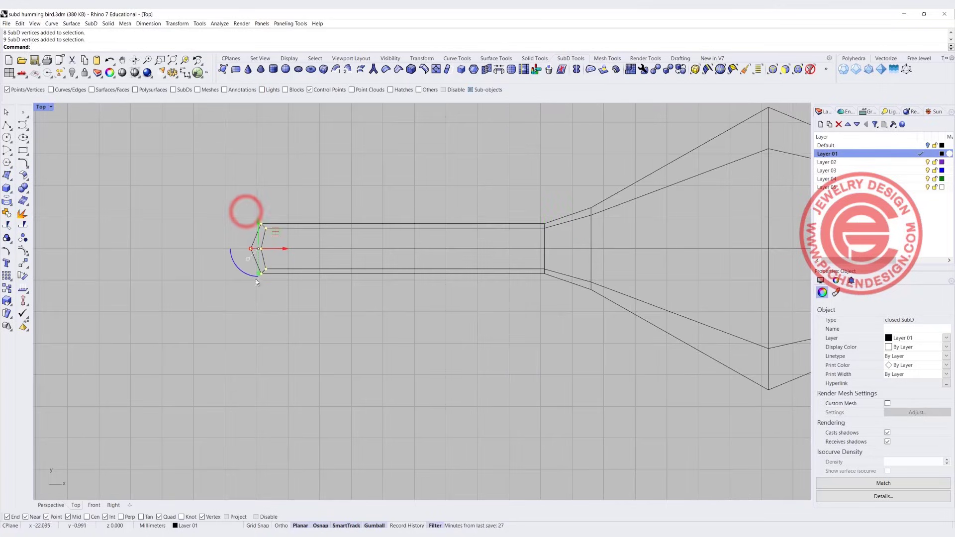
click(251, 249)
click(272, 300)
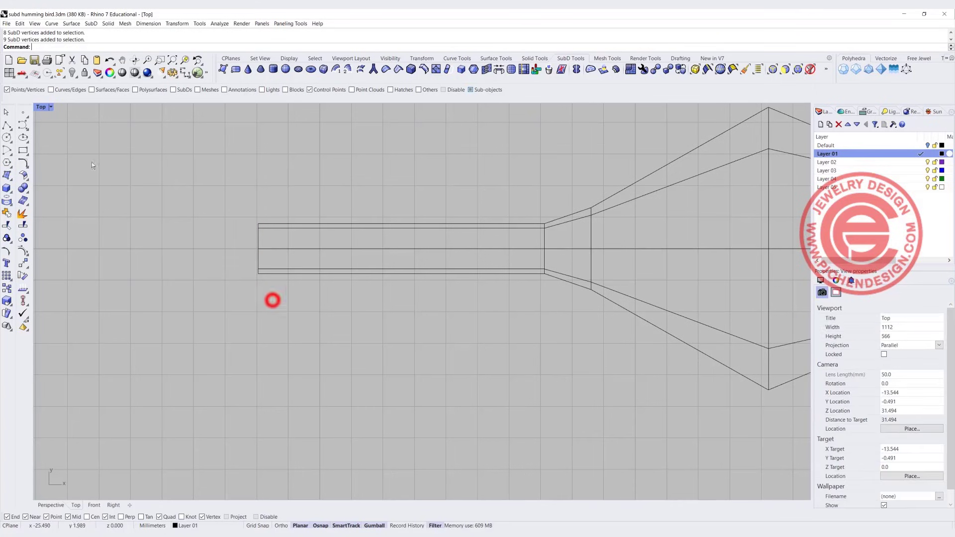
- Pull the centre vertex of the beak's flat end outward into a point and switch the SubD display to smooth
double_click(41, 107)
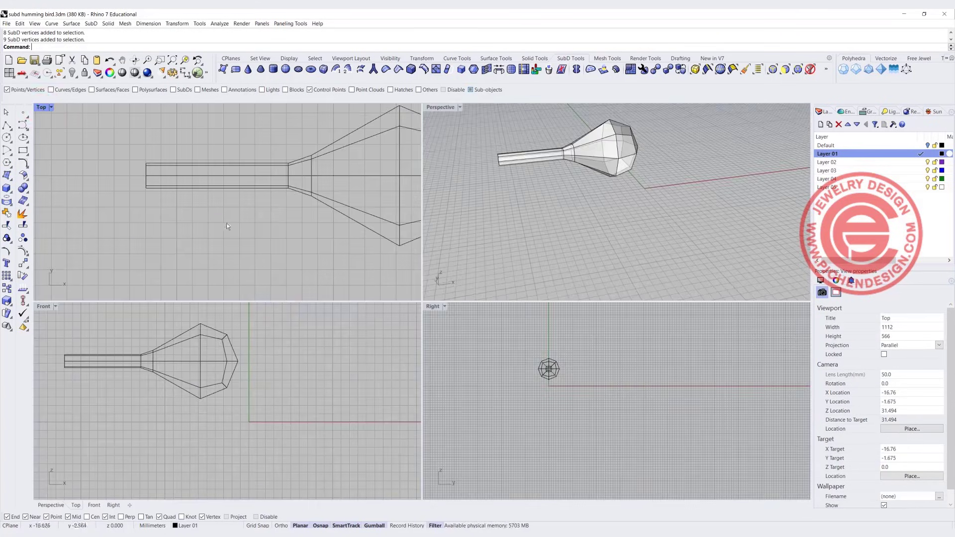
scroll(559, 165, up, 5)
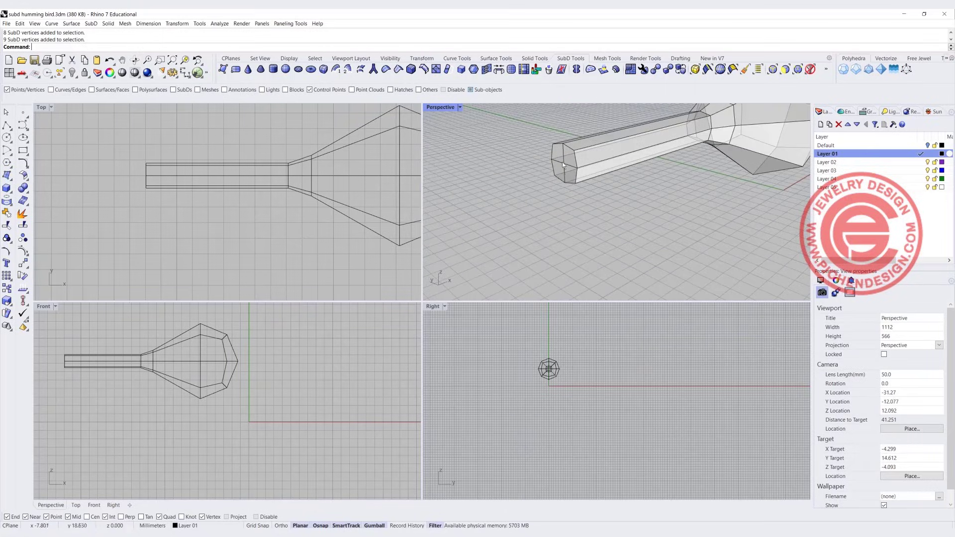
click(563, 163)
drag(585, 158, 577, 182)
click(619, 217)
scroll(615, 205, down, 4)
right_drag(614, 205, 614, 226)
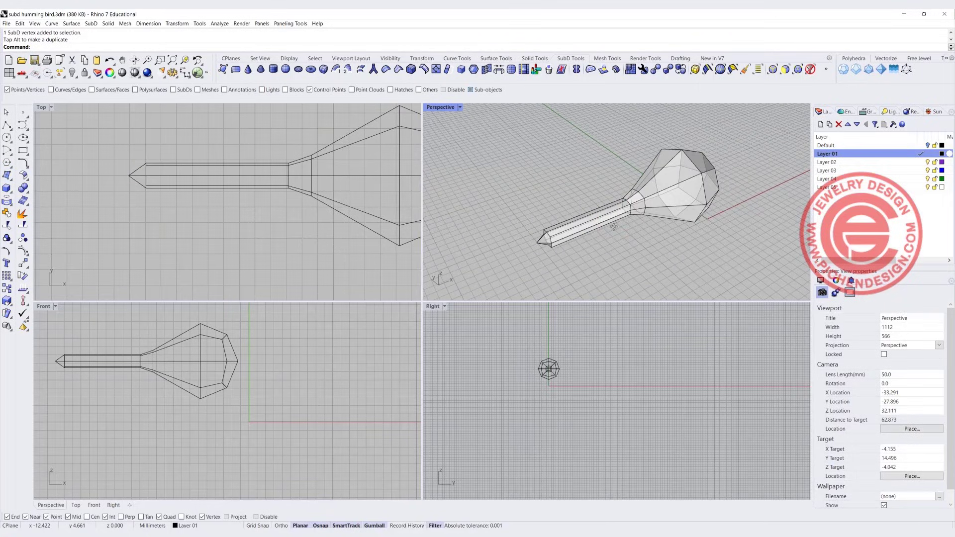
key(Tab)
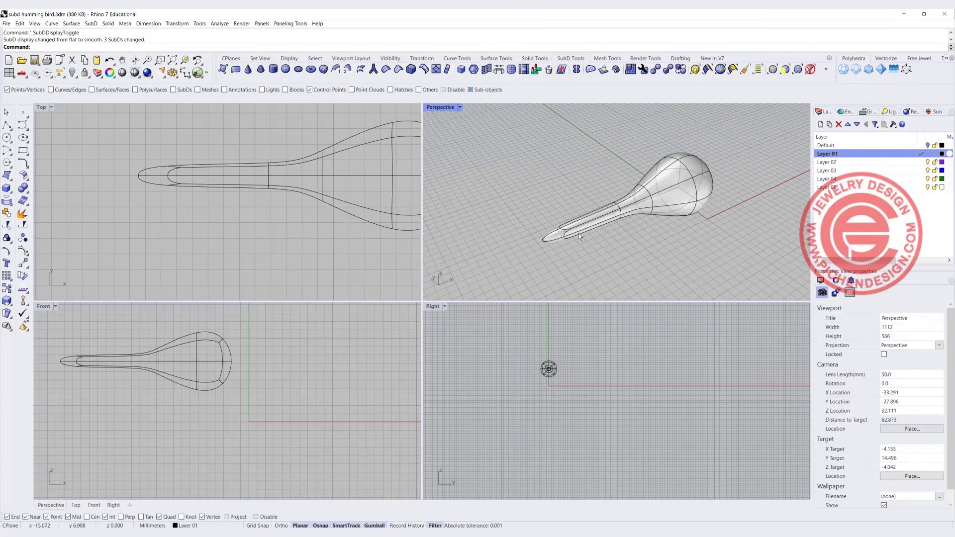
- Reposition the eight-vertex ring between beak and head along X in the Front view and scale it up slightly
scroll(590, 225, up, 2)
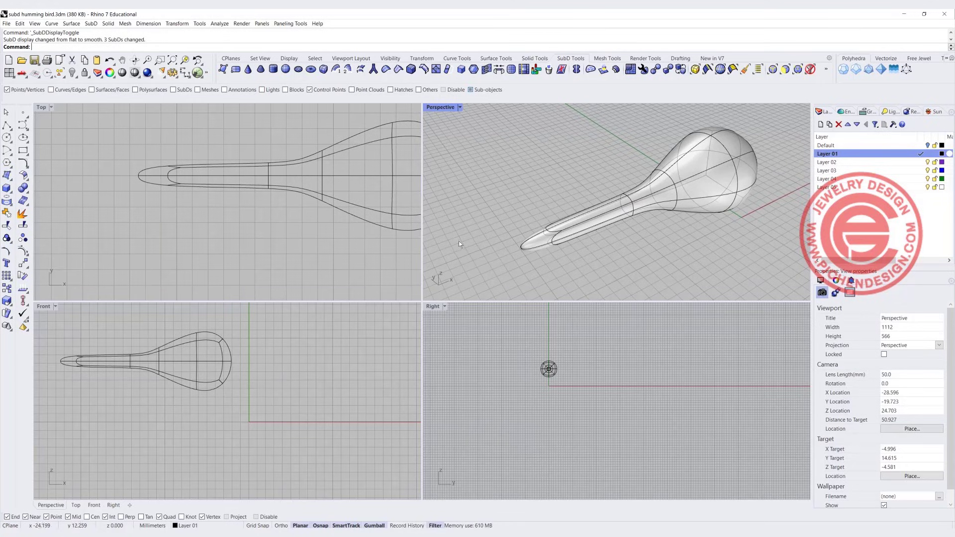
scroll(181, 353, down, 3)
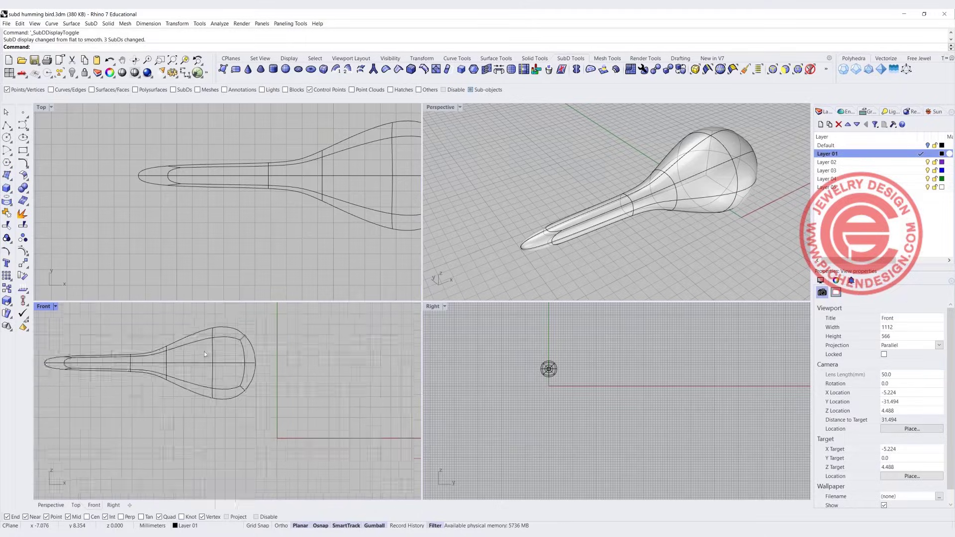
double_click(42, 306)
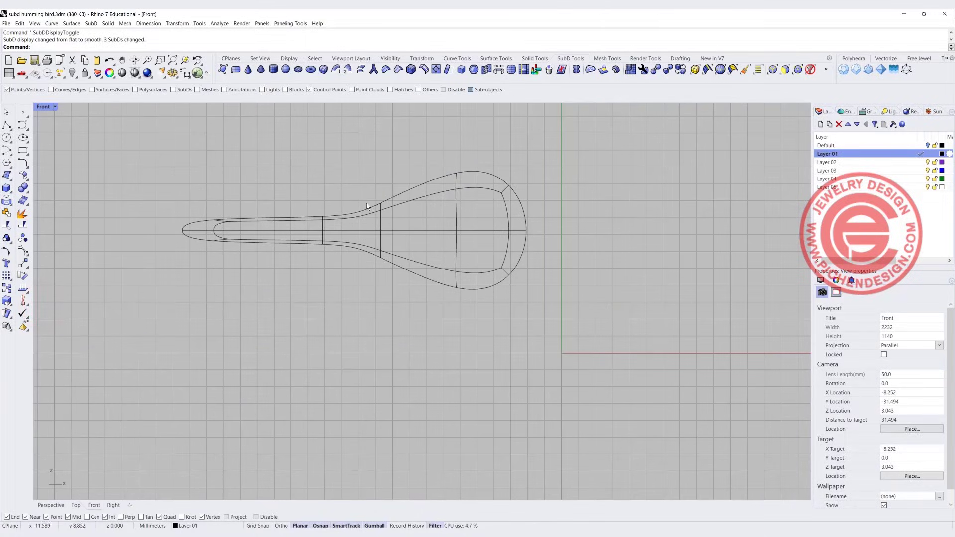
drag(368, 180, 389, 300)
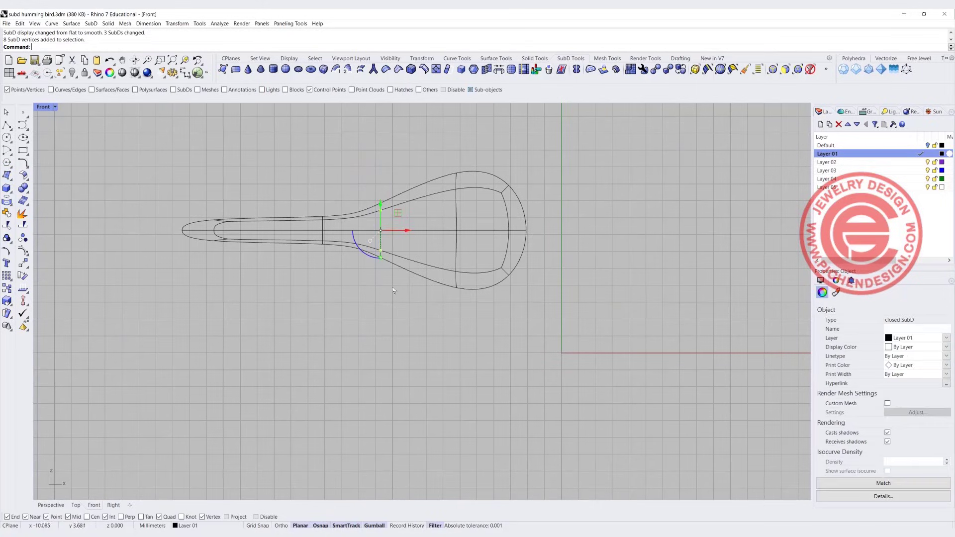
drag(409, 230, 448, 227)
drag(408, 259, 405, 269)
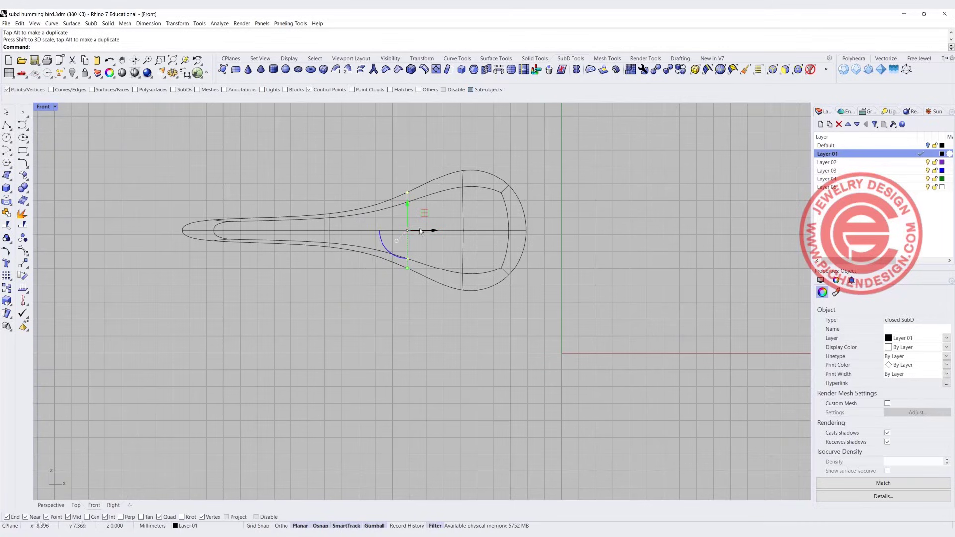
drag(437, 230, 421, 231)
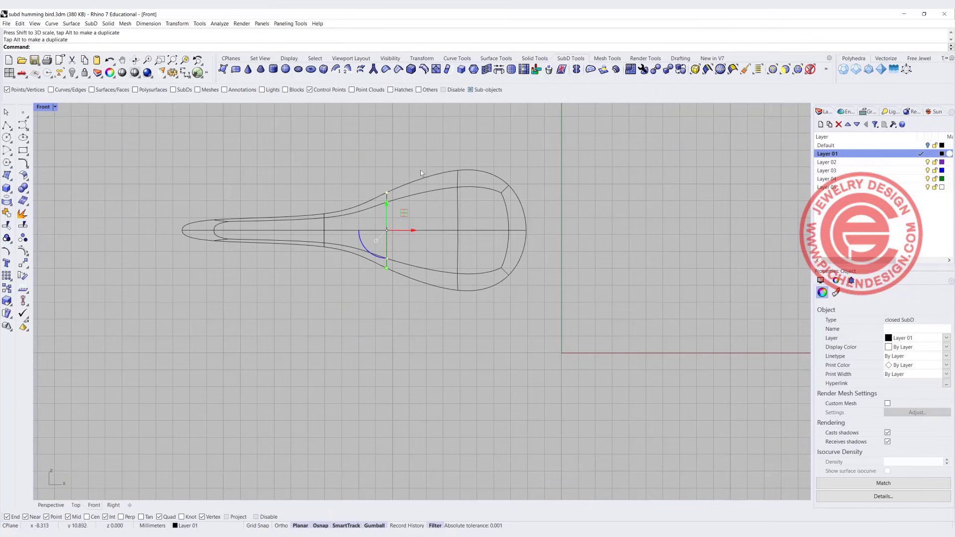
- Insert a full SubD edge loop on the head side of the ring between beak and head
click(423, 71)
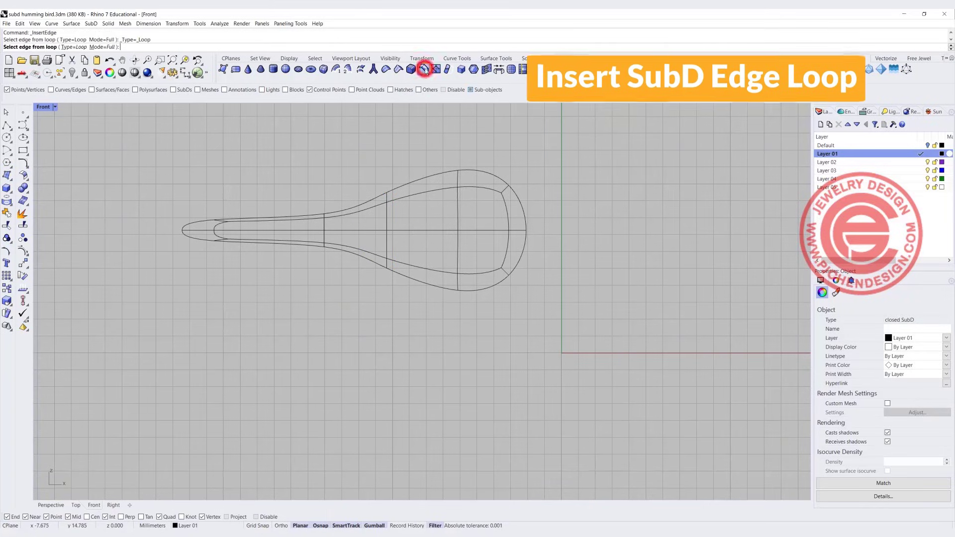
click(388, 214)
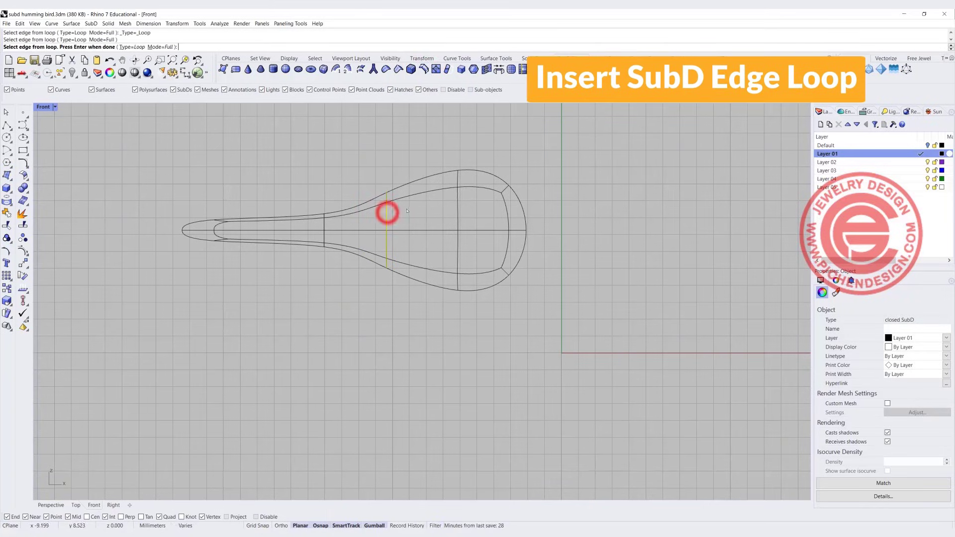
key(Return)
click(412, 207)
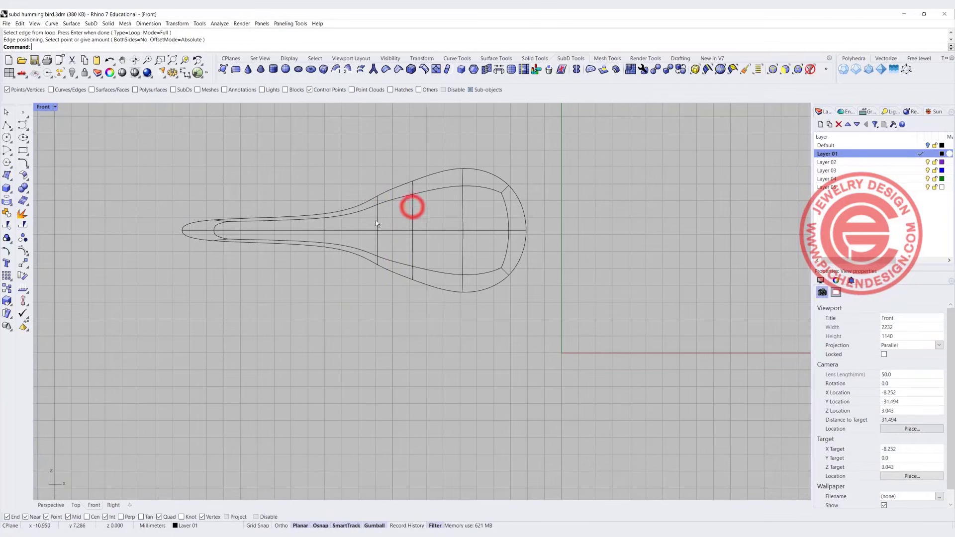
- Move the new edge loop and its beak-side neighbour along X toward the head to tighten the transition
drag(363, 166, 391, 281)
drag(404, 159, 427, 291)
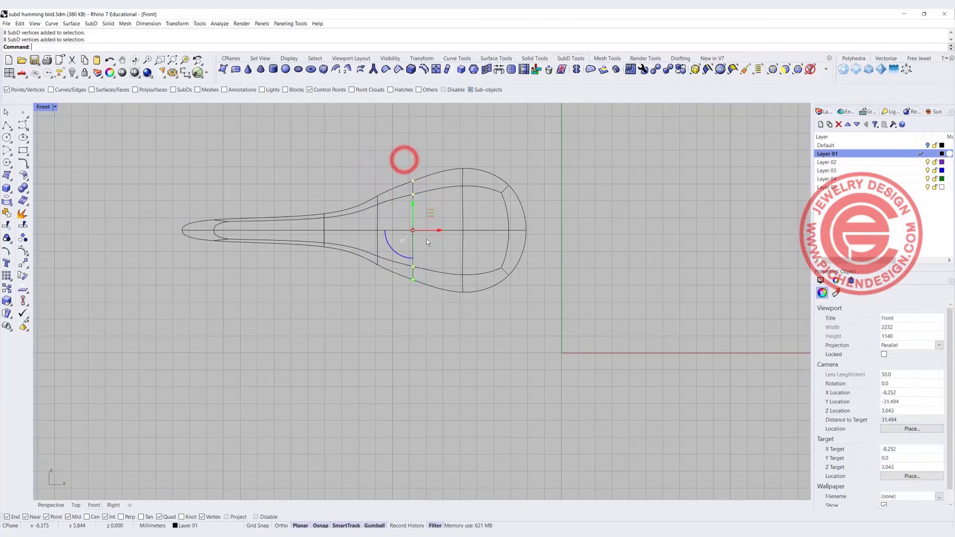
drag(440, 230, 443, 230)
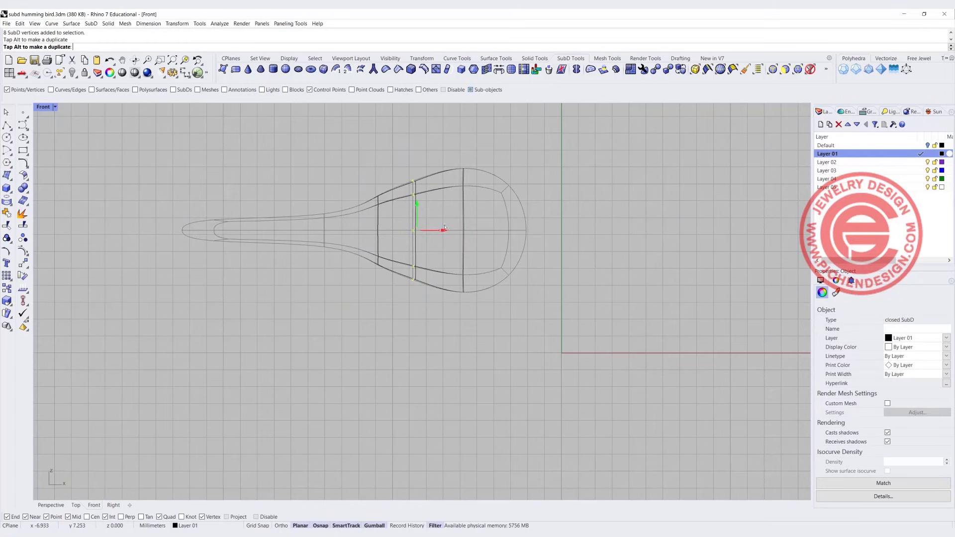
drag(352, 172, 403, 289)
drag(406, 229, 430, 230)
click(380, 320)
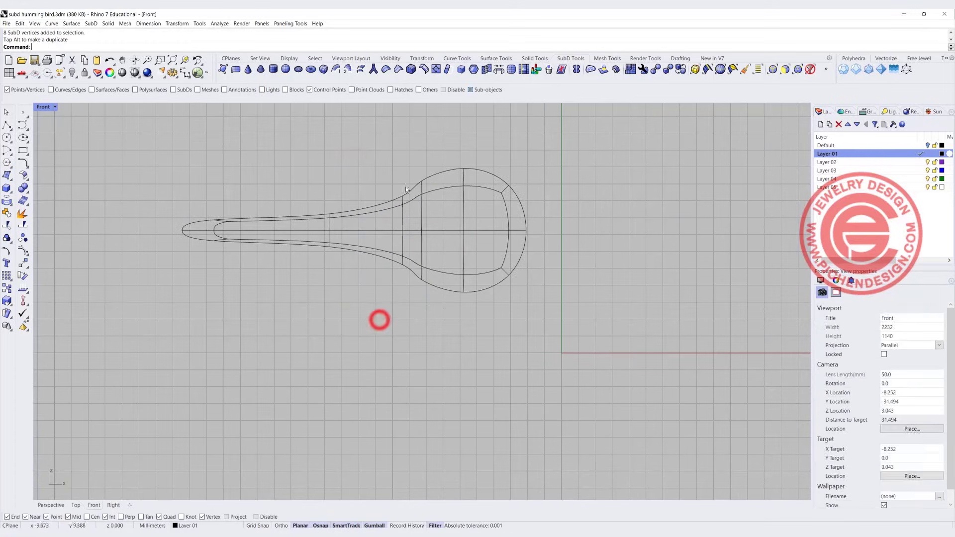
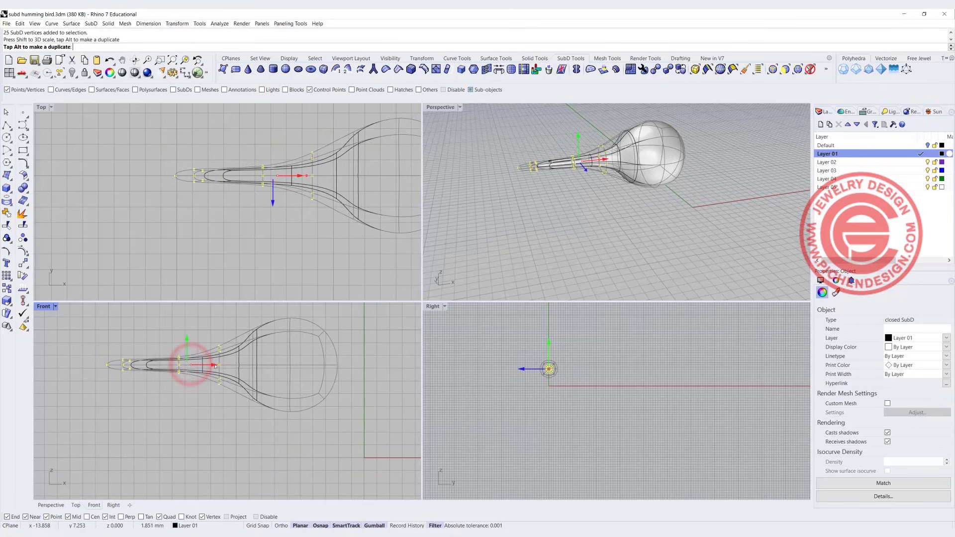
click(141, 390)
drag(105, 333, 167, 388)
right_drag(155, 373, 236, 378)
click(202, 389)
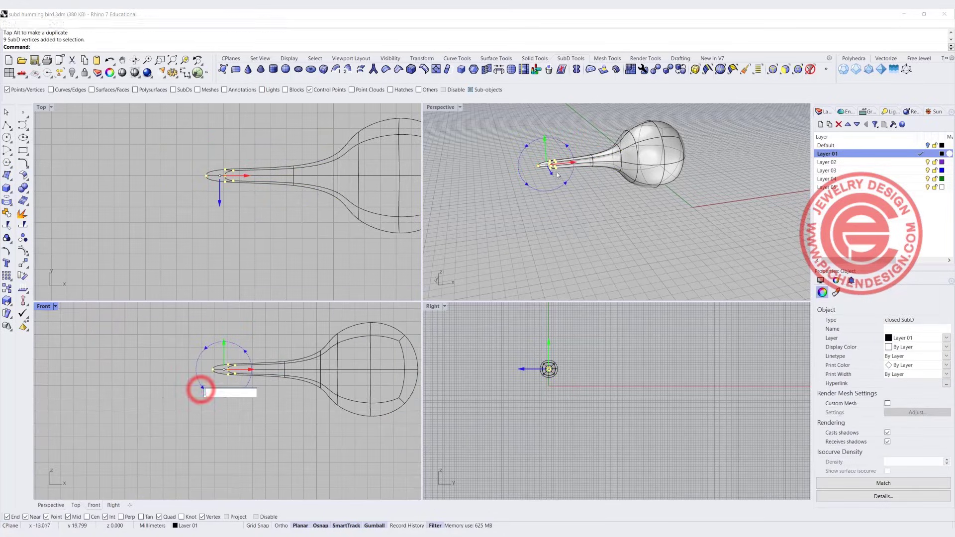
right_drag(556, 172, 620, 221)
click(621, 220)
scroll(561, 192, up, 6)
click(579, 205)
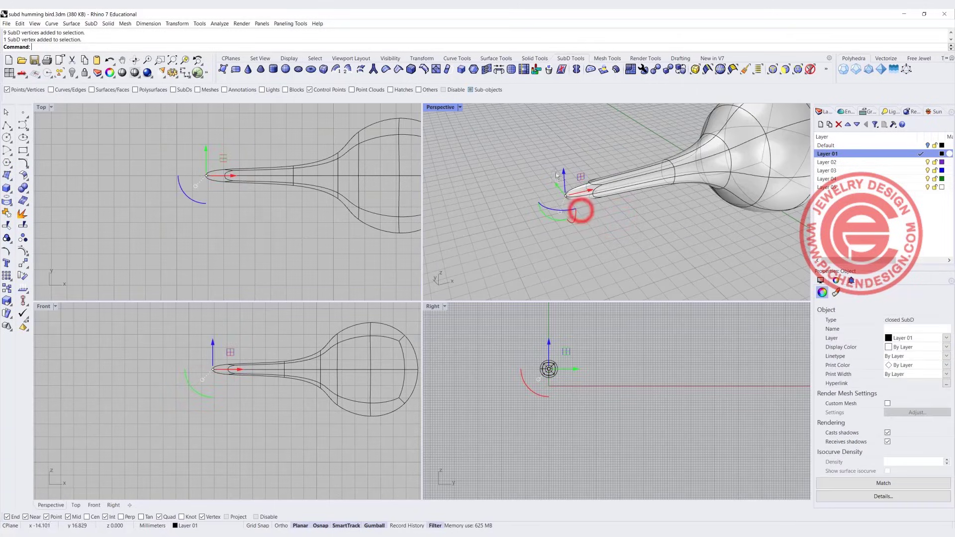
click(586, 151)
- Filter selection to faces, extrude the beak's tip faces outward along negative X and scale them down to a finer point
click(786, 69)
drag(577, 212, 478, 238)
drag(162, 385, 183, 364)
click(210, 407)
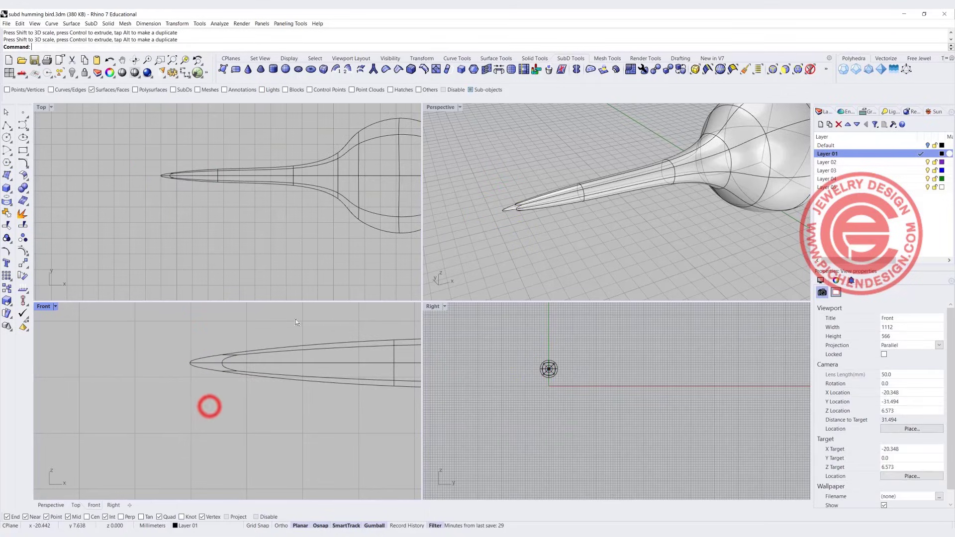
- In flat SubD display, scale down the edge ring near the beak's tip and scale up the ring at its base for an even taper
scroll(570, 225, down, 5)
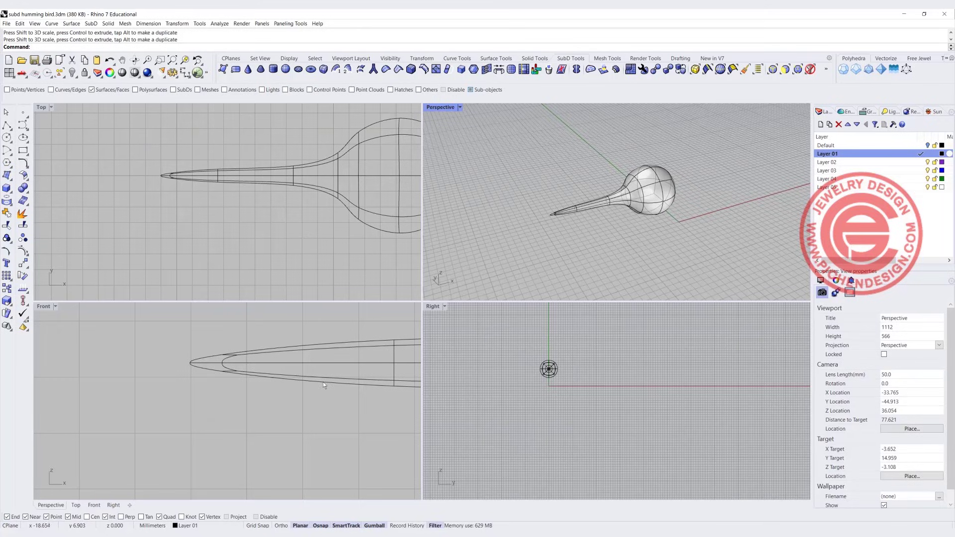
scroll(324, 384, down, 5)
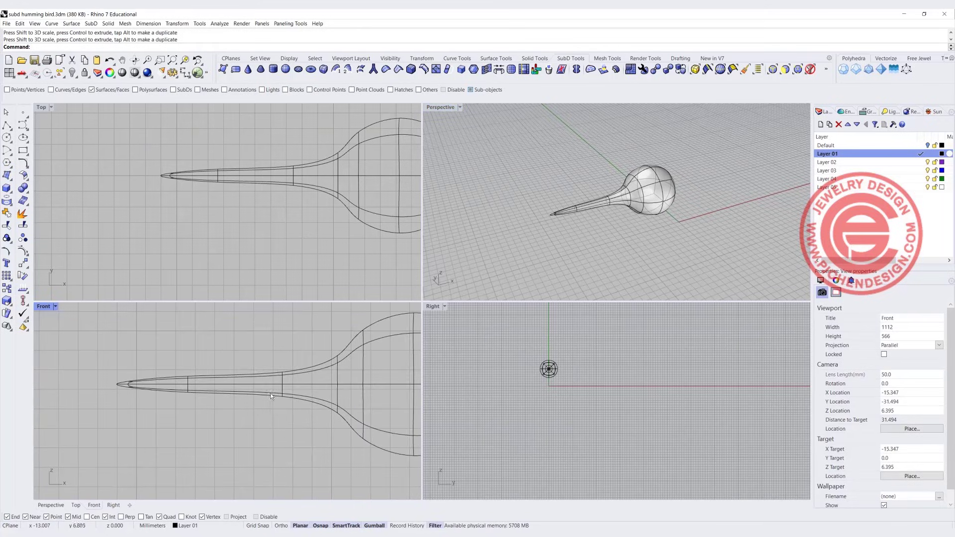
scroll(270, 393, up, 2)
key(Tab)
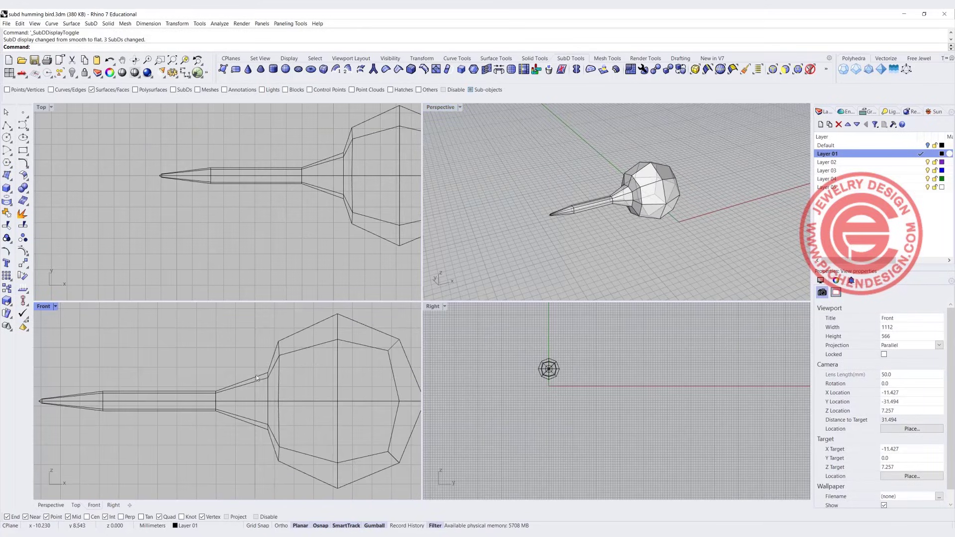
double_click(50, 306)
scroll(47, 305, down, 3)
scroll(257, 275, up, 3)
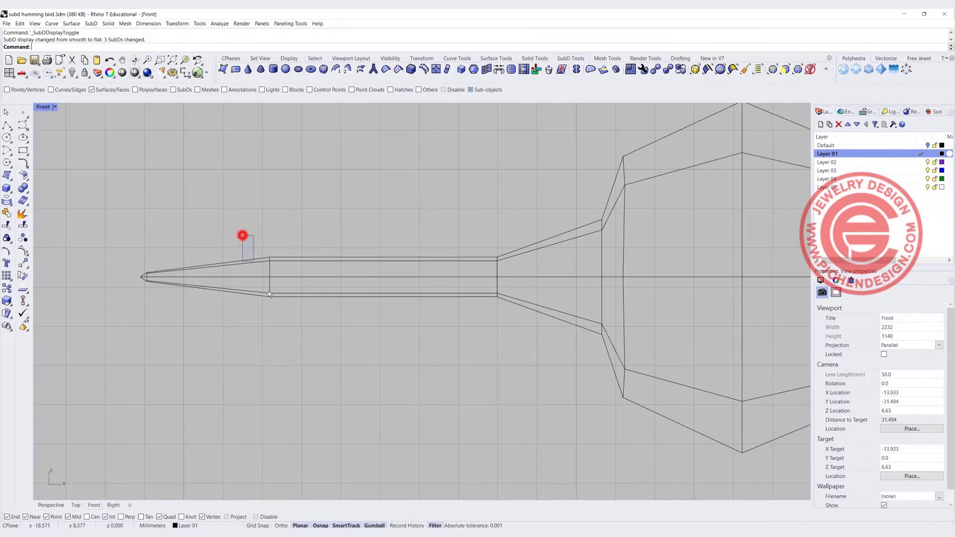
drag(268, 294, 280, 322)
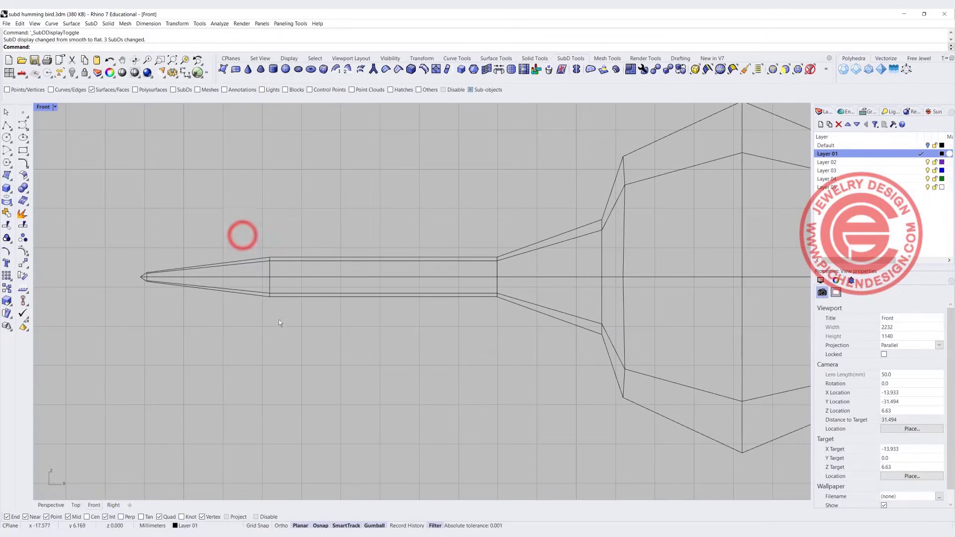
click(773, 69)
drag(244, 228, 270, 290)
drag(471, 214, 491, 320)
click(480, 352)
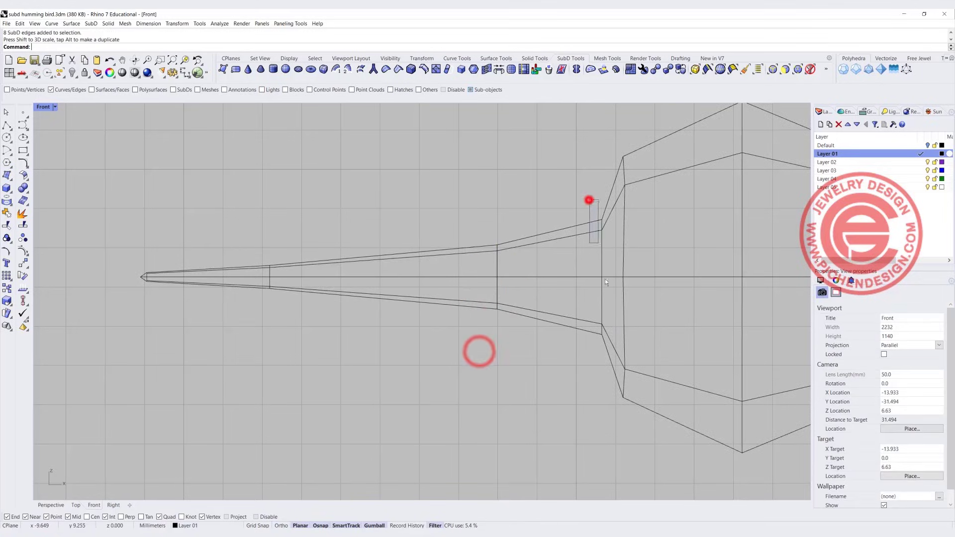
- Move the edge ring where the beak meets the head along X slightly toward the beak
click(589, 199)
drag(630, 277, 617, 277)
click(450, 151)
- Switch the SubD display back to smooth and examine the beak's taper and tip in the Perspective and Top views
scroll(476, 210, down, 6)
right_drag(542, 217, 432, 235)
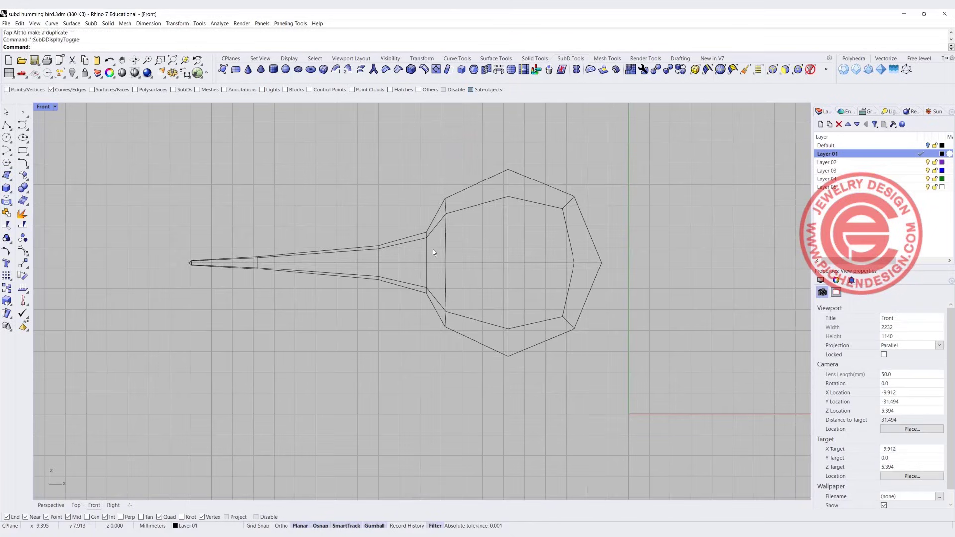
key(Tab)
double_click(43, 108)
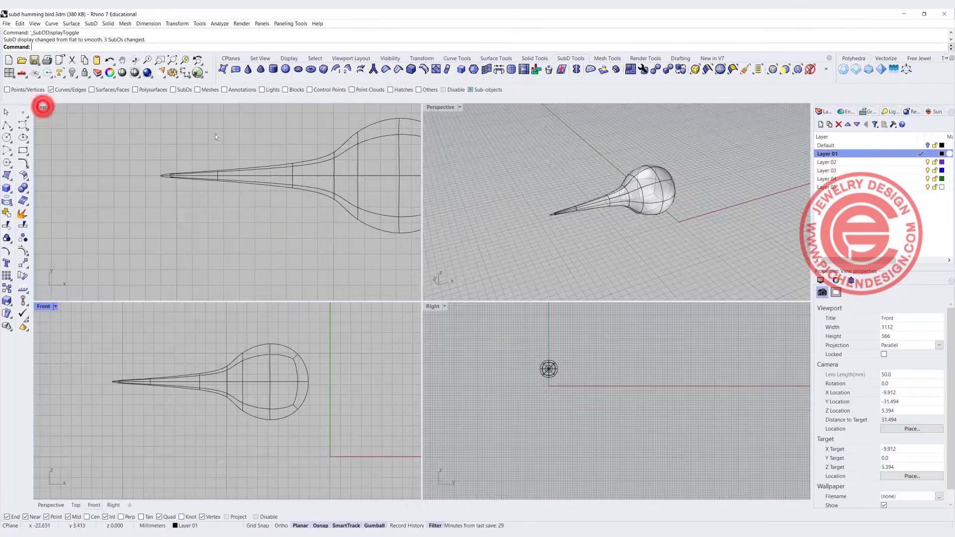
right_drag(552, 145, 635, 222)
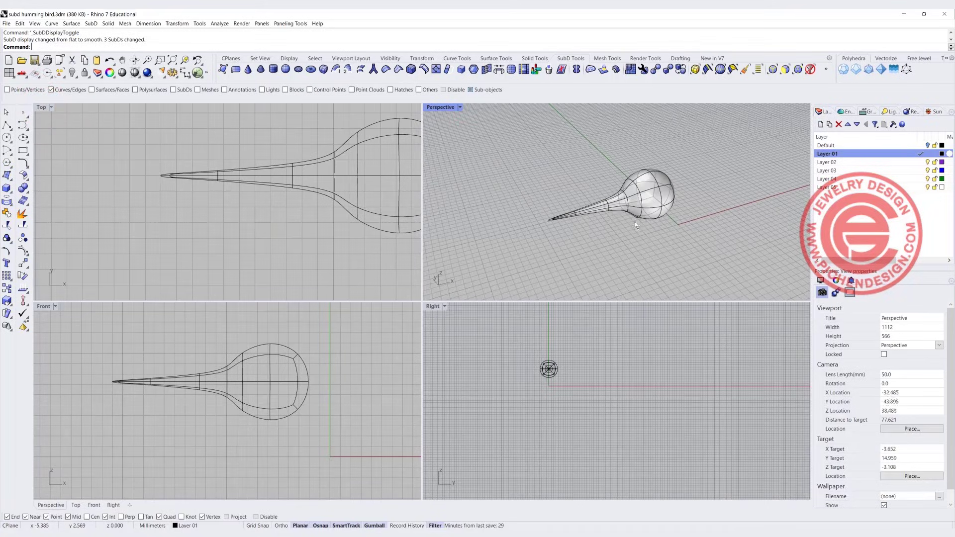
scroll(613, 207, up, 3)
scroll(508, 232, up, 2)
scroll(507, 232, up, 2)
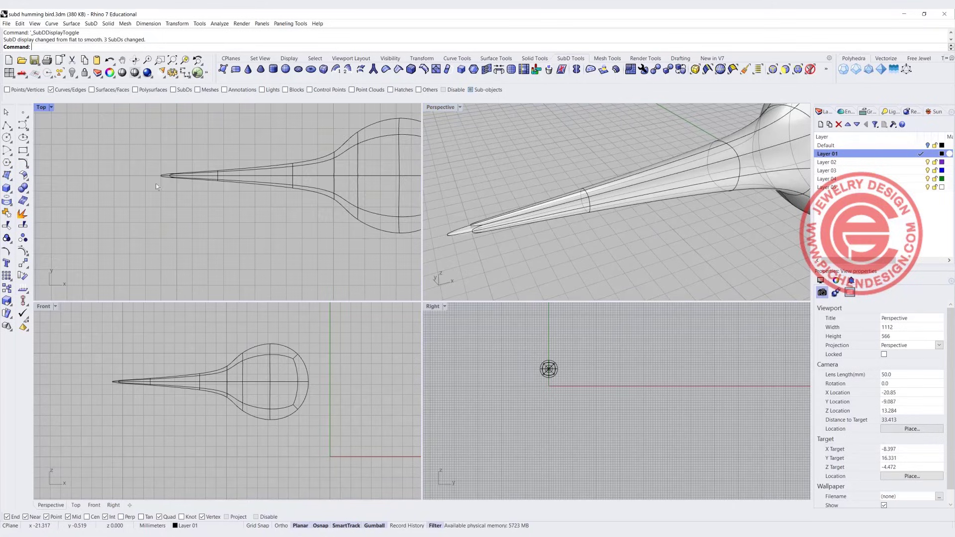
scroll(156, 187, up, 3)
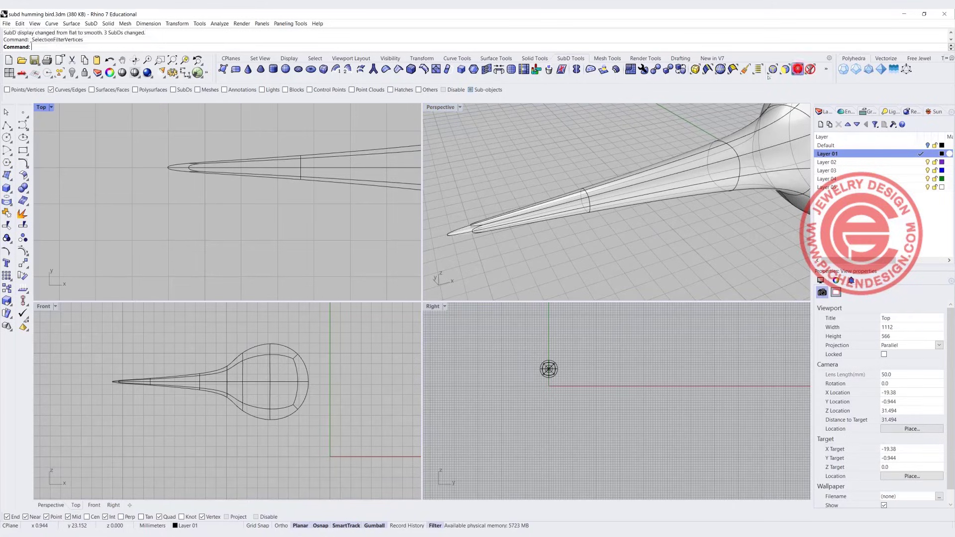
- Filter selection to vertices and try moving the beak's tip vertex back along X toward the head
click(798, 69)
drag(149, 149, 206, 171)
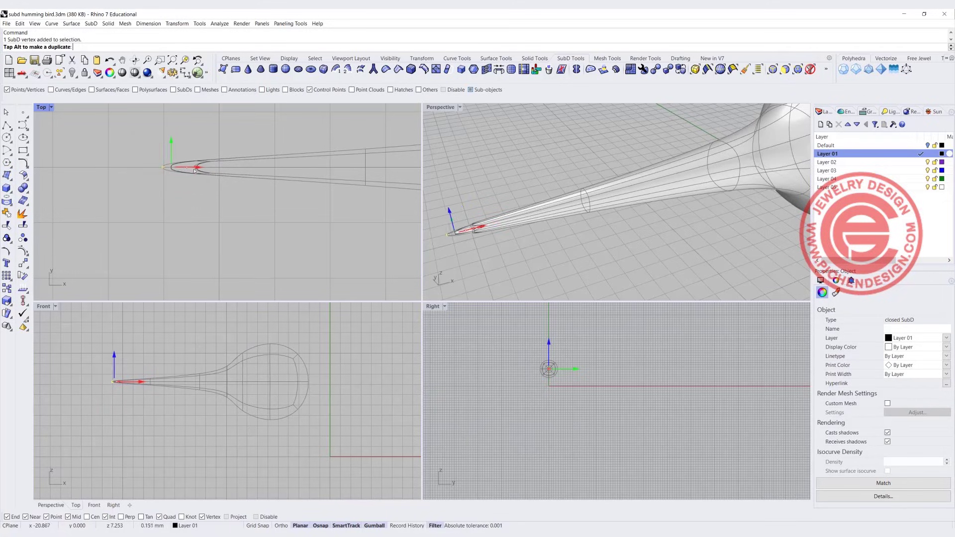
click(470, 259)
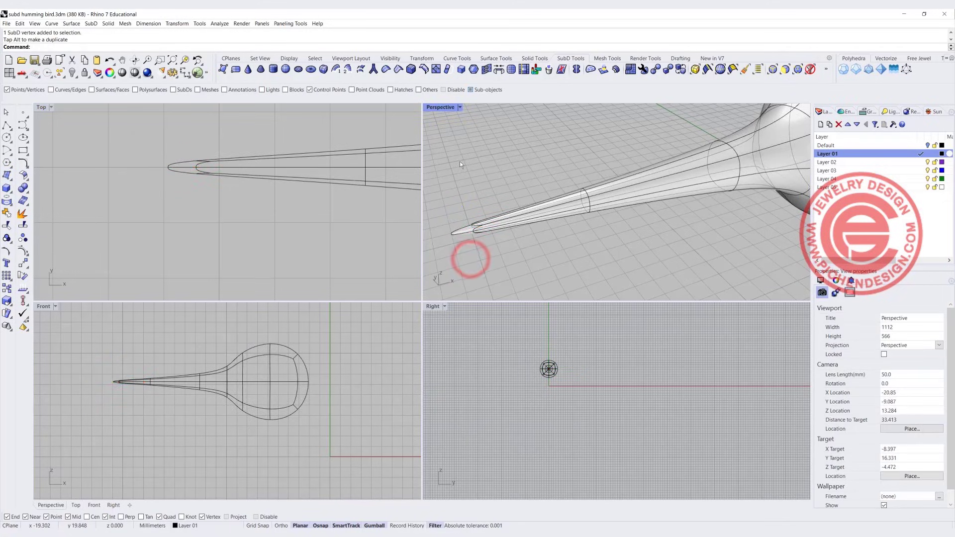
- In flat SubD display, undo the tip move and shift the beak's tip vertex a shorter distance along X toward the head
key(Tab)
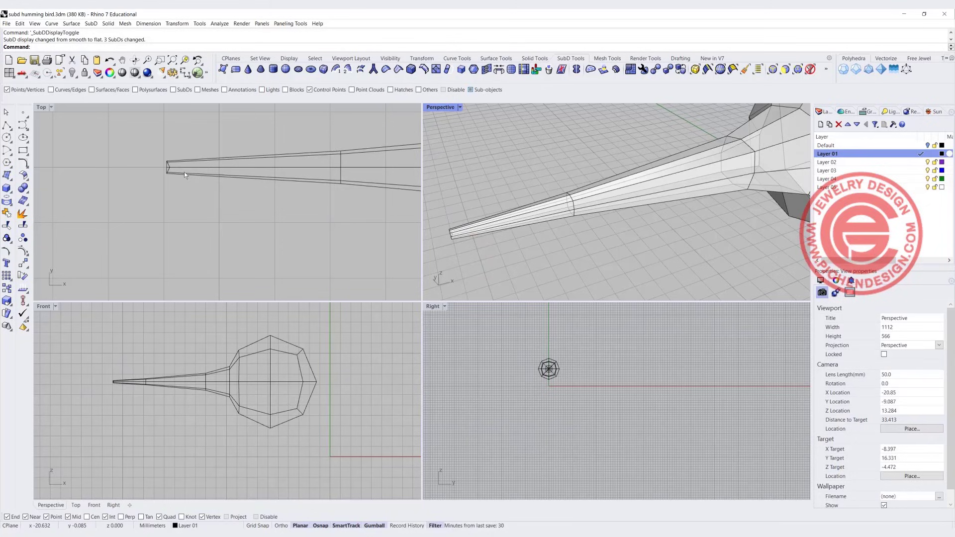
key(ctrl+z)
scroll(153, 170, up, 3)
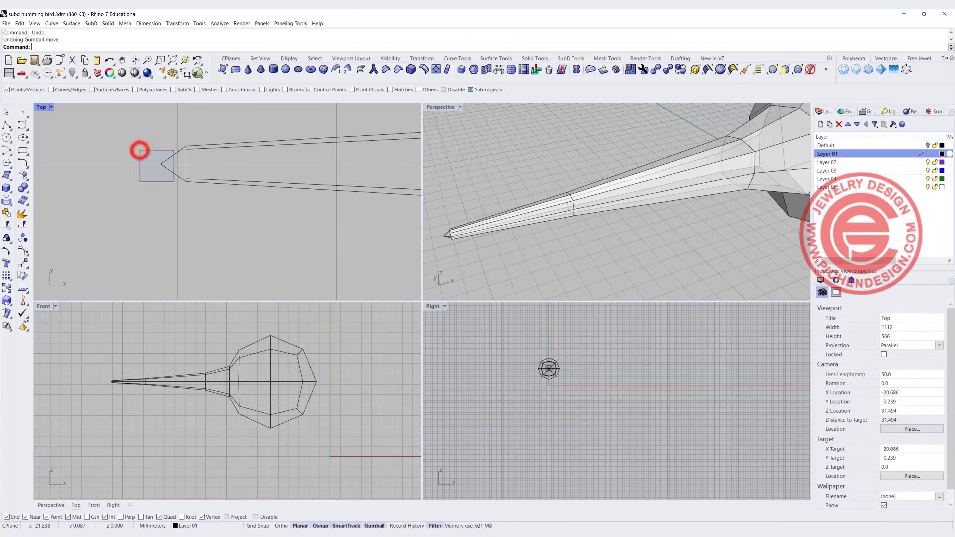
drag(174, 182, 174, 182)
click(175, 127)
drag(147, 150, 199, 164)
click(254, 229)
- Switch the SubD display back to smooth and examine the whole head and beak in the Perspective view
scroll(618, 196, down, 4)
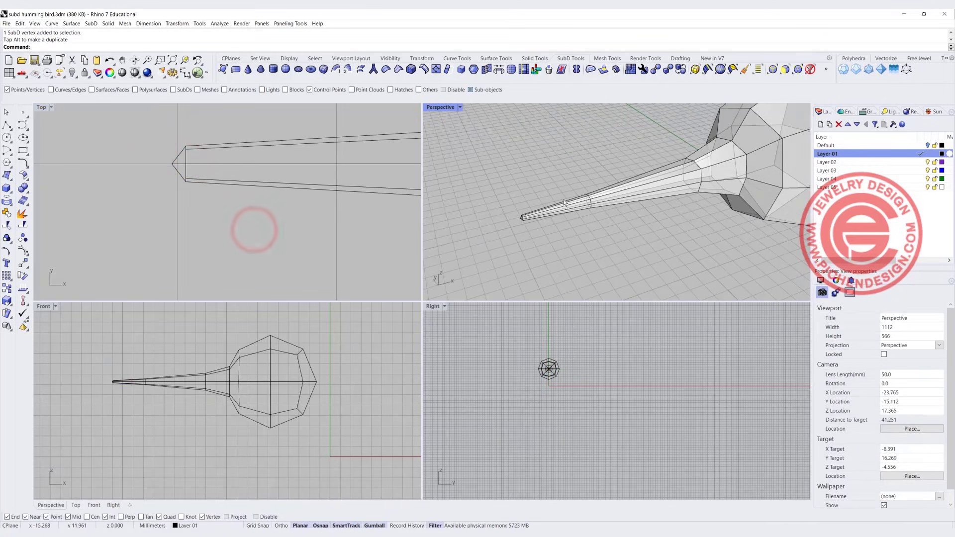
key(Tab)
right_drag(643, 183, 575, 196)
scroll(305, 216, down, 15)
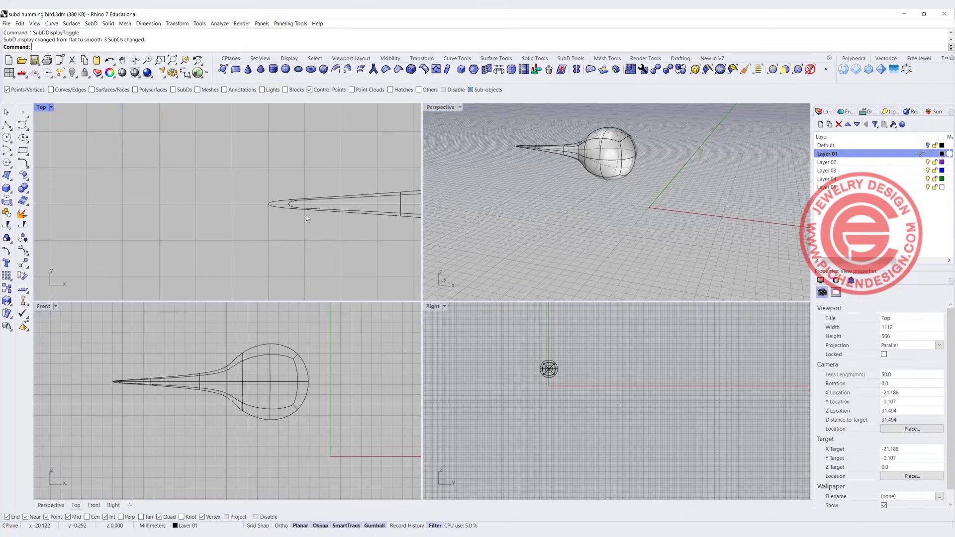
- Create a quad-style SubD sphere with 1 subdivision for the body in the Front view, below and behind the head and clearly larger than it
right_drag(360, 257, 209, 219)
scroll(283, 318, down, 5)
right_drag(299, 364, 223, 368)
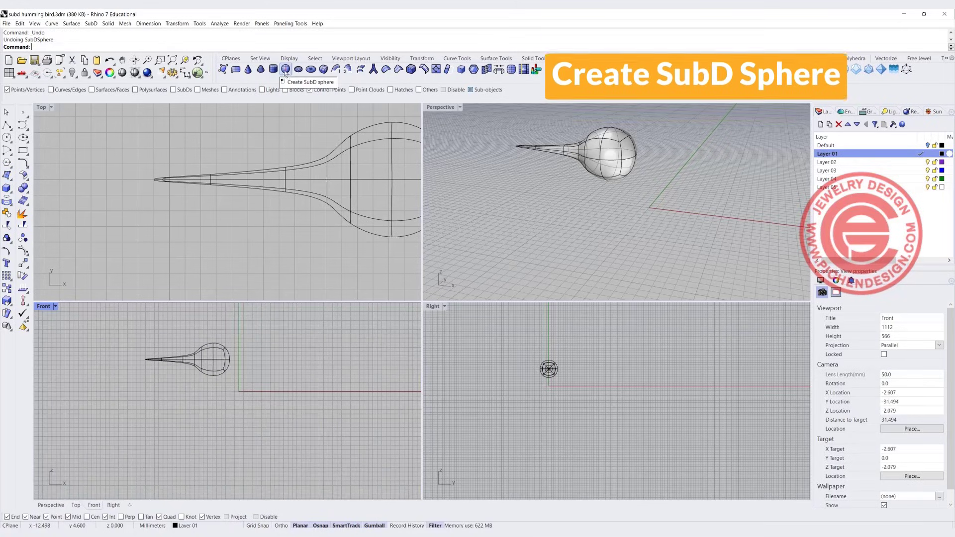
click(286, 70)
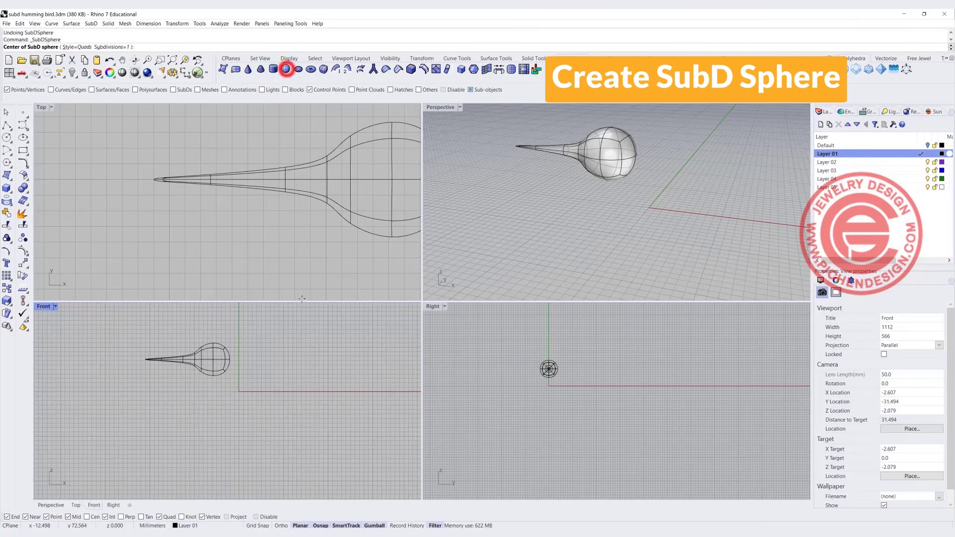
click(274, 407)
click(319, 406)
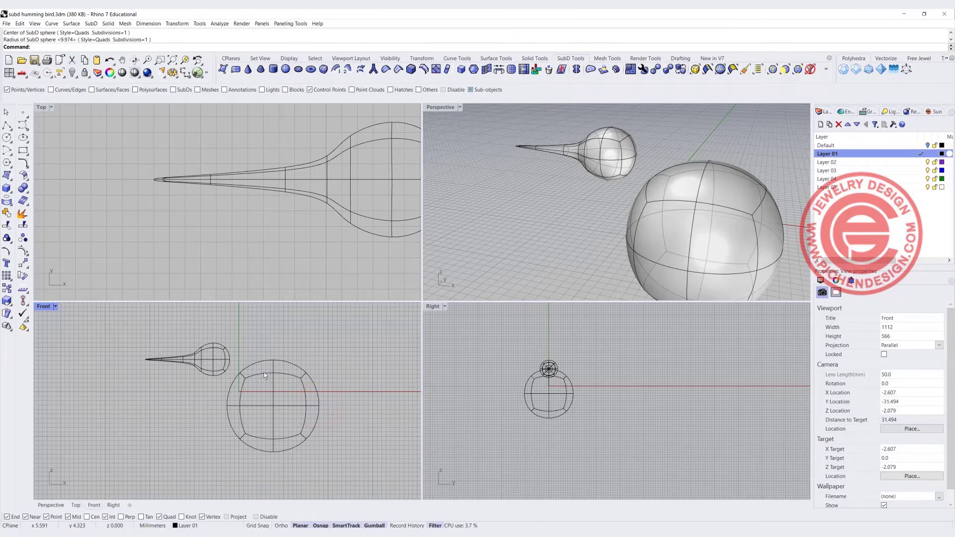
- Clear the sub-object selection filter and move the whole body sphere slightly down and toward the head
click(809, 69)
click(315, 407)
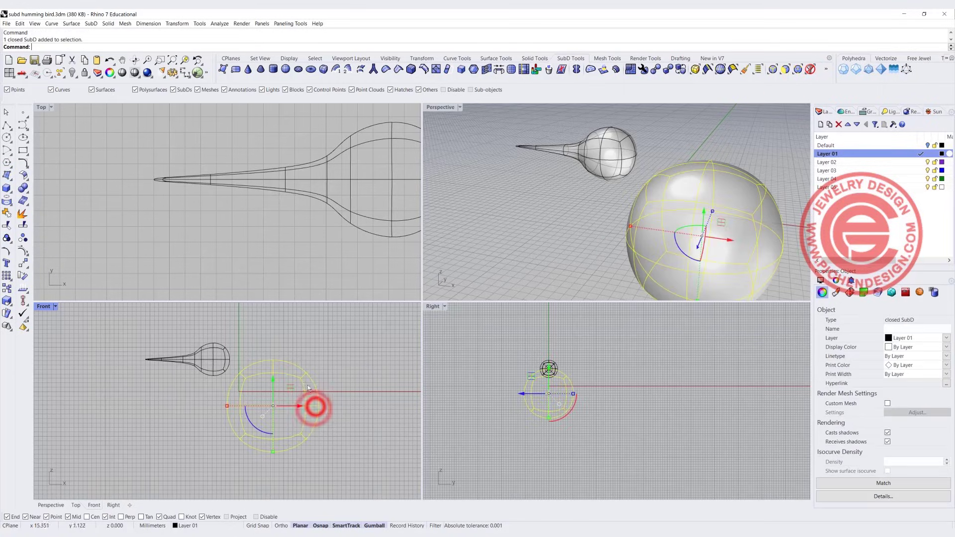
drag(291, 386, 284, 392)
- In a maximized Front view, scale the body sphere uniformly to under half its size and move it just below and behind the head
scroll(232, 376, up, 6)
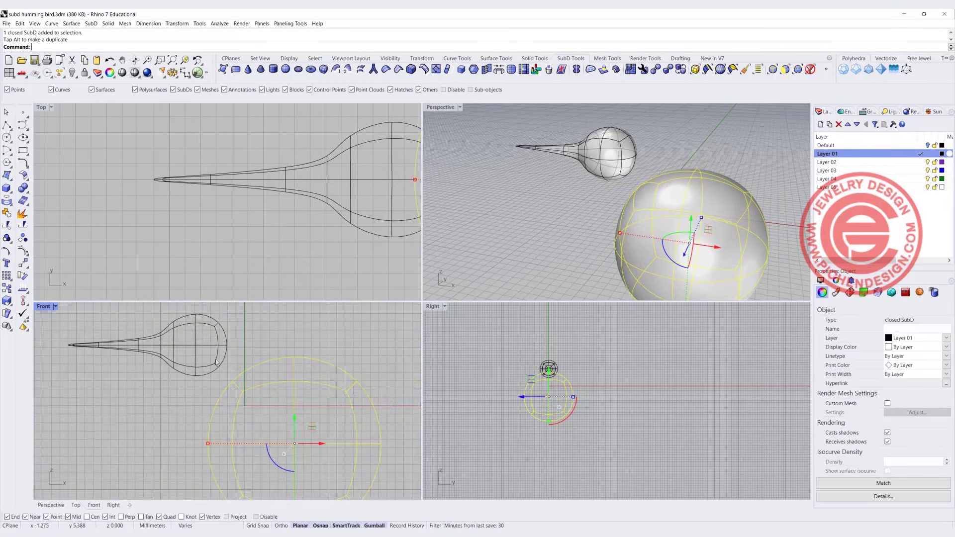
scroll(216, 360, up, 3)
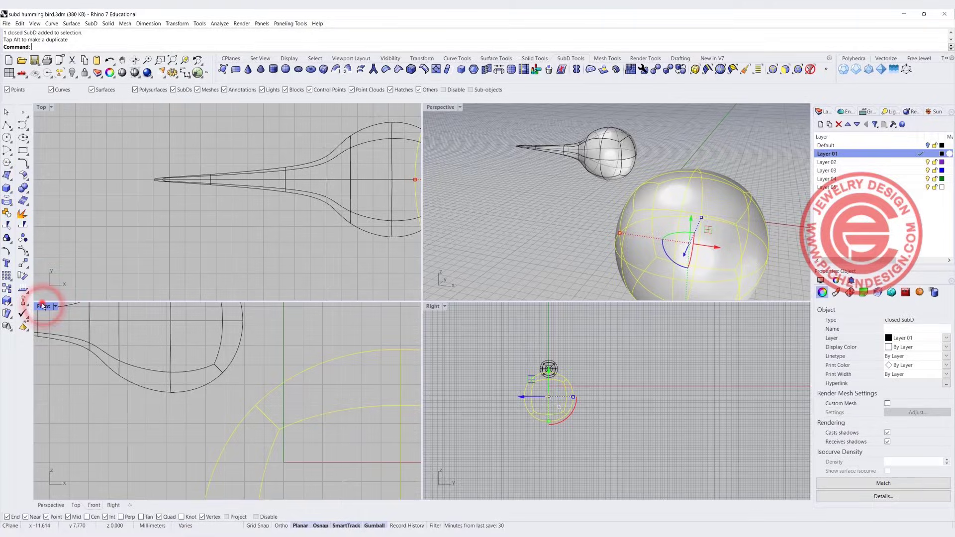
double_click(43, 306)
scroll(370, 282, down, 3)
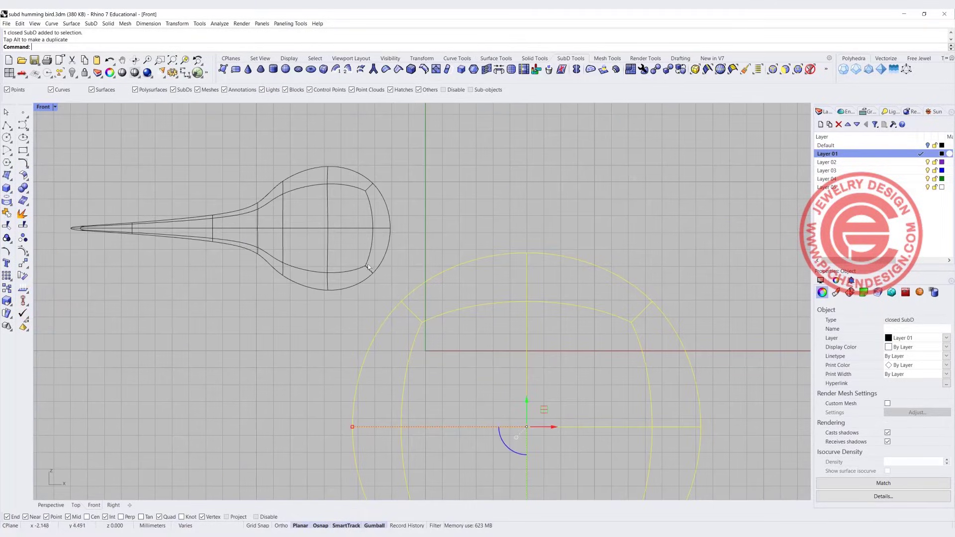
scroll(484, 309, down, 6)
right_drag(496, 349, 386, 322)
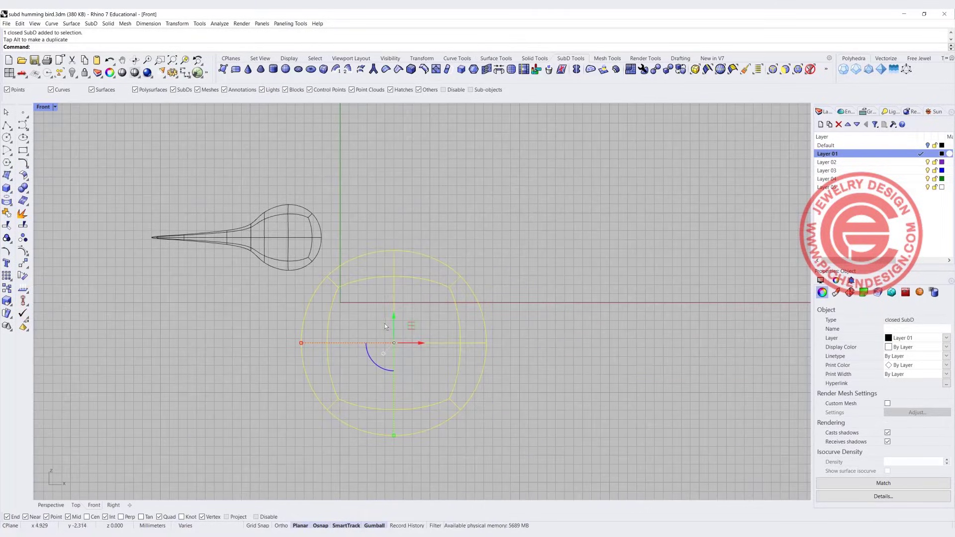
drag(301, 343, 353, 343)
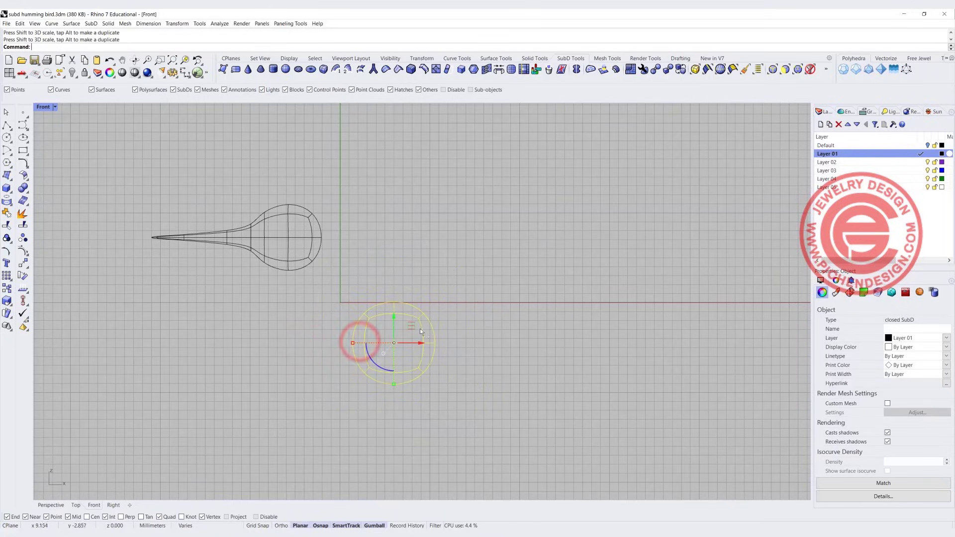
drag(408, 325, 365, 280)
click(444, 344)
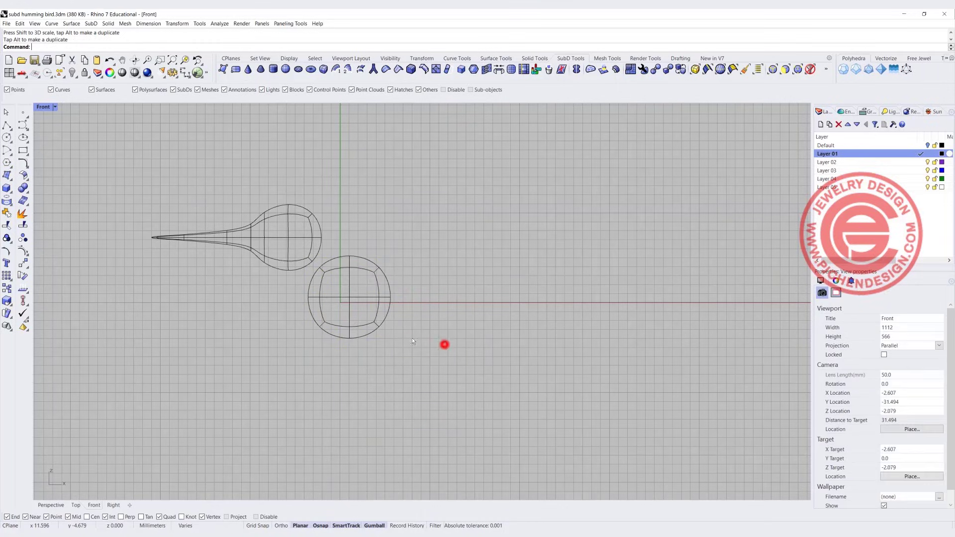
- Filter selection to faces and move the body sphere's lower rear faces diagonally down and away from the head to elongate the body
click(785, 69)
click(384, 338)
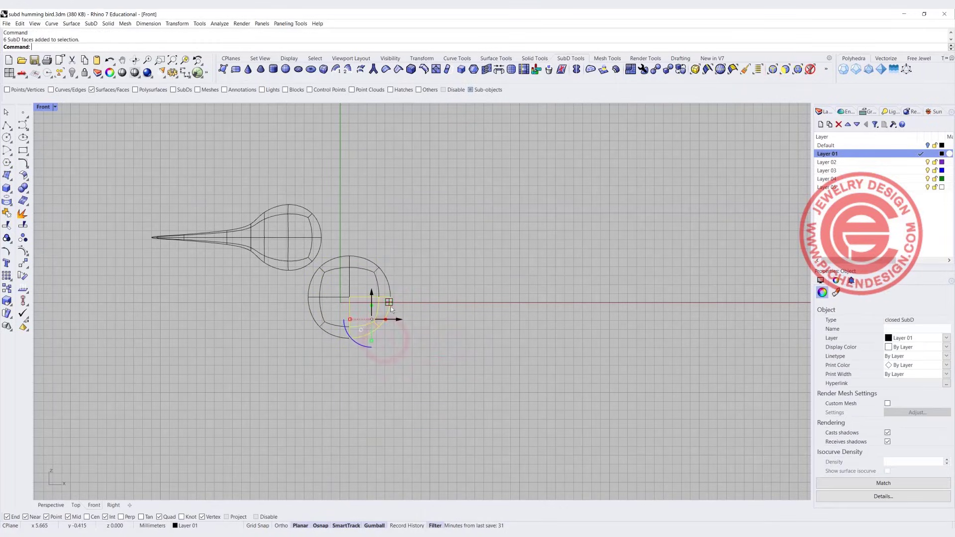
drag(391, 305, 426, 351)
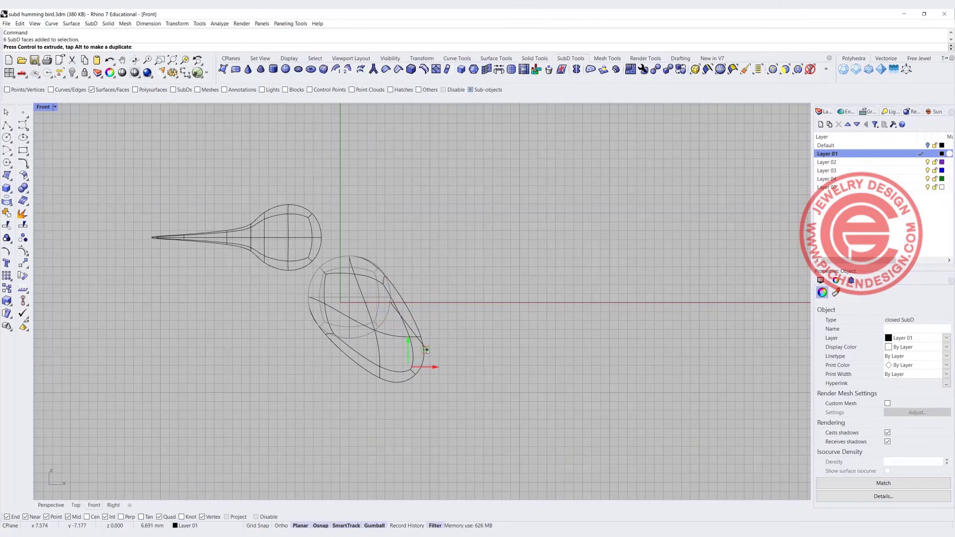
click(503, 341)
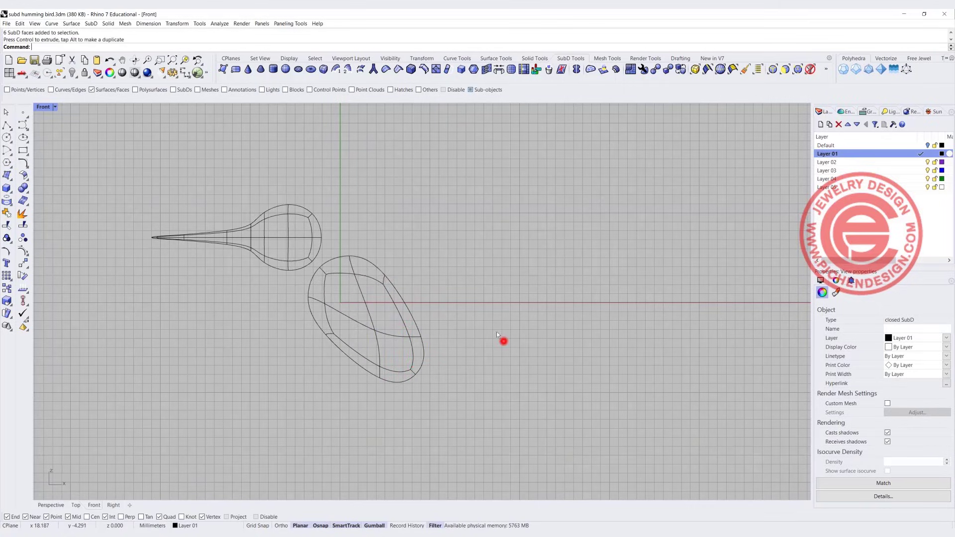
- Restore the four-view layout and set the Top, Front and Right views to Ghosted display
double_click(46, 108)
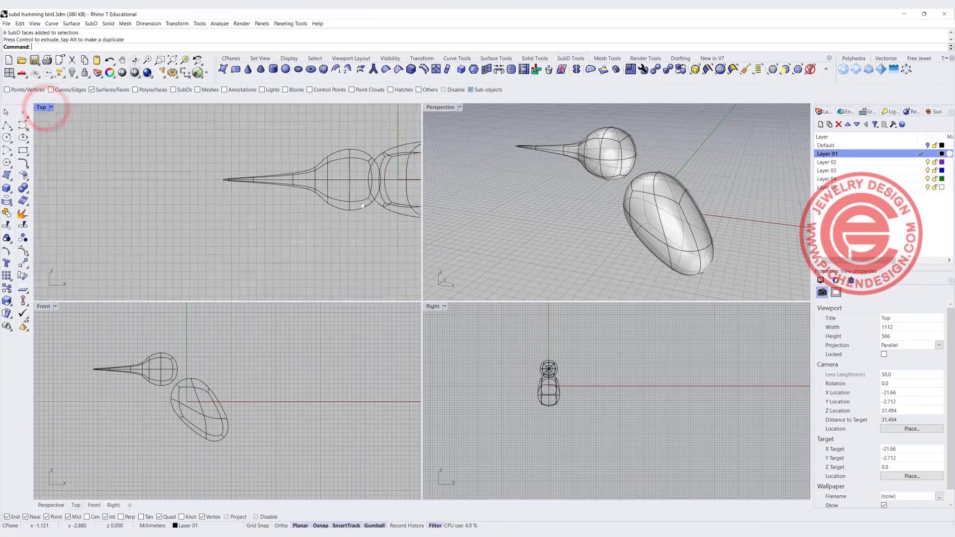
right_drag(363, 206, 162, 197)
scroll(279, 234, down, 4)
click(58, 166)
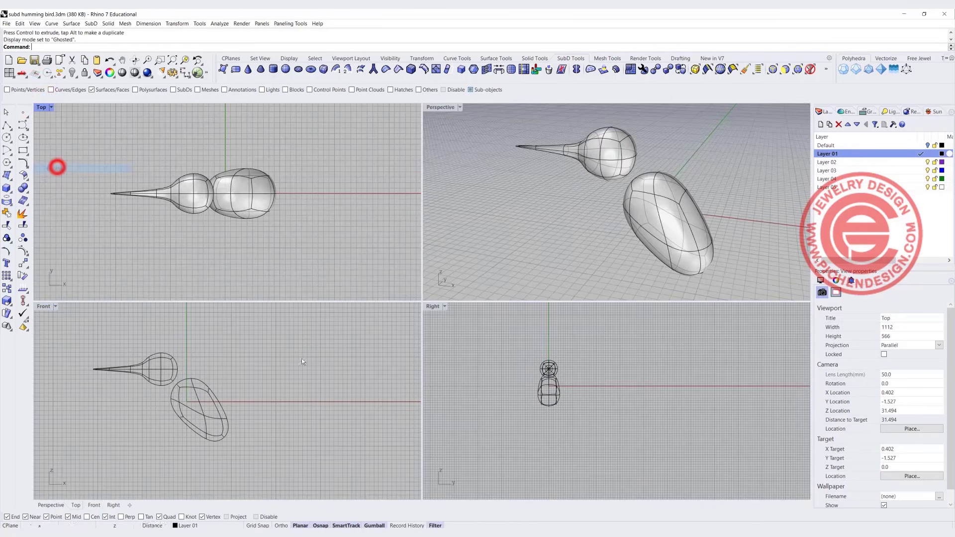
right_click(301, 358)
right_click(487, 389)
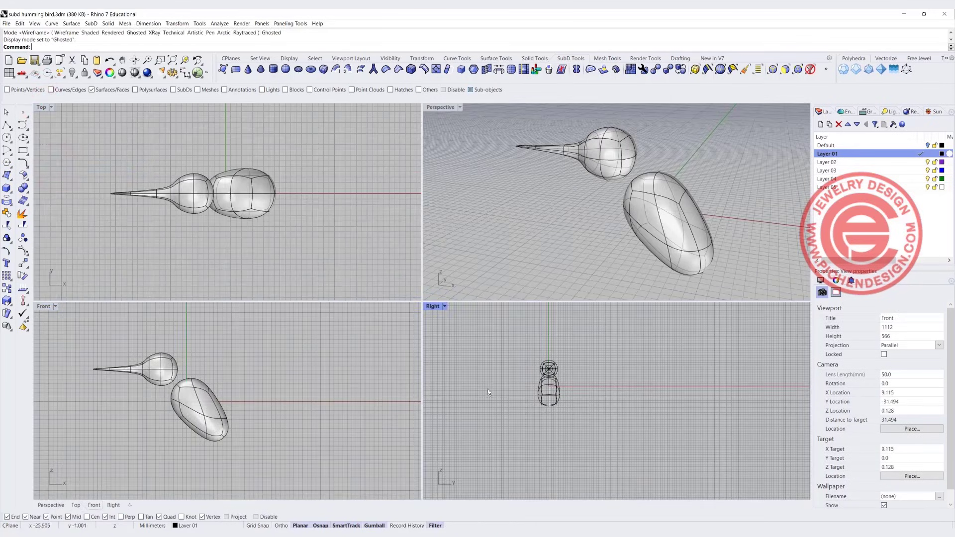
key(ctrl+alt+g)
- Select the six faces at the body's lower rear end and scale them down along Y to taper it
click(519, 220)
right_drag(519, 220, 462, 210)
scroll(239, 185, up, 2)
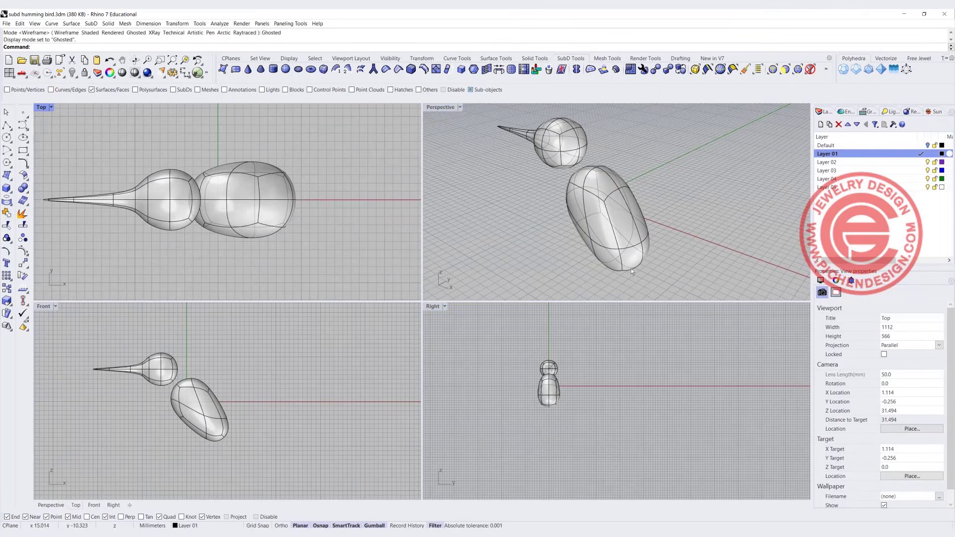
right_drag(631, 269, 577, 253)
scroll(230, 449, up, 6)
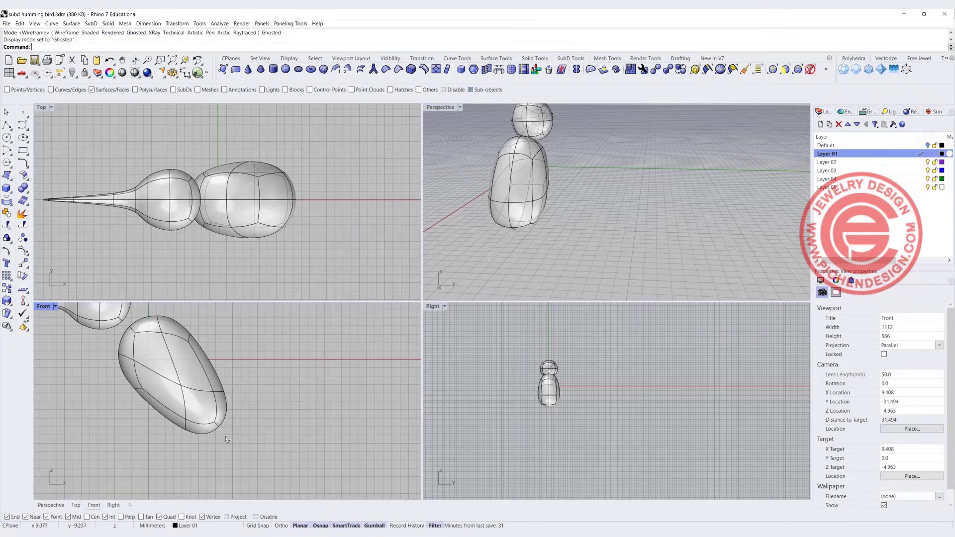
click(786, 70)
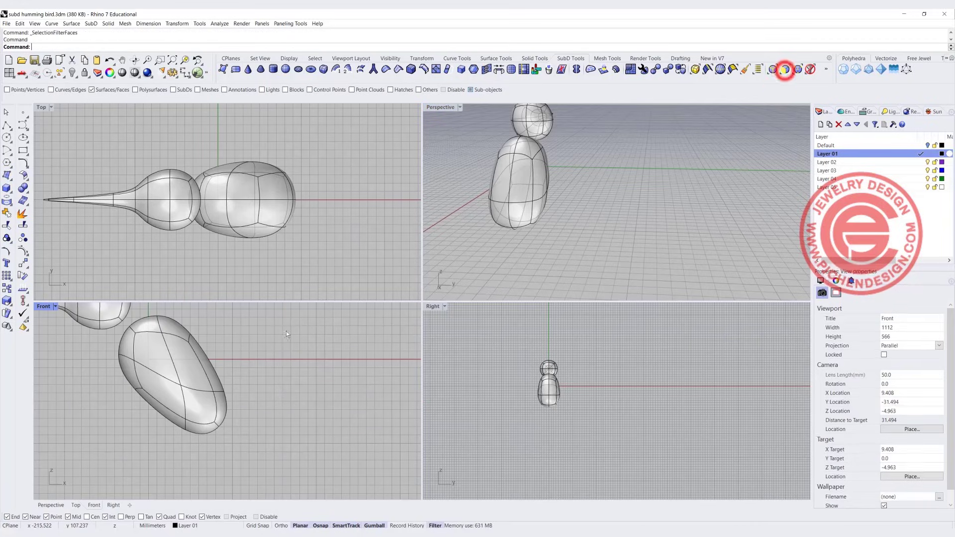
click(228, 437)
scroll(282, 205, up, 2)
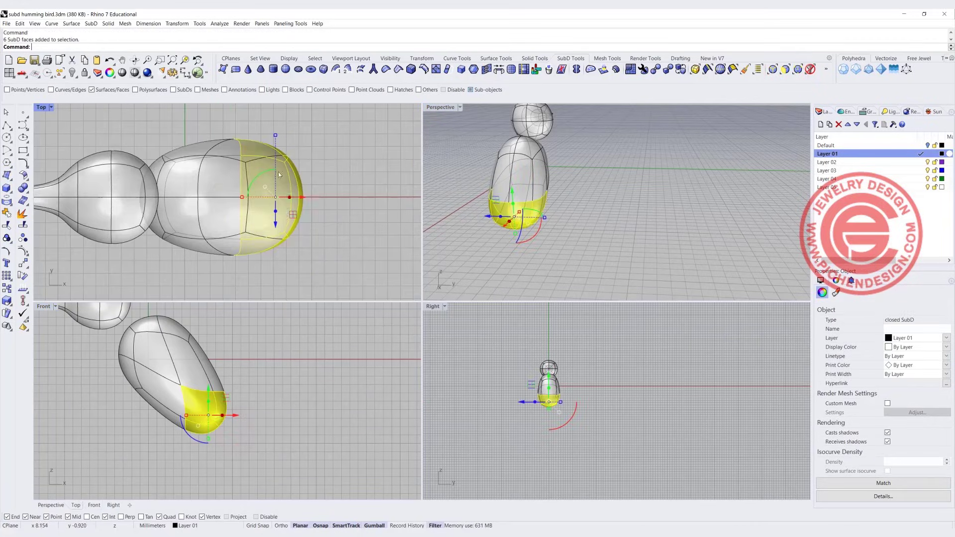
drag(277, 138, 291, 167)
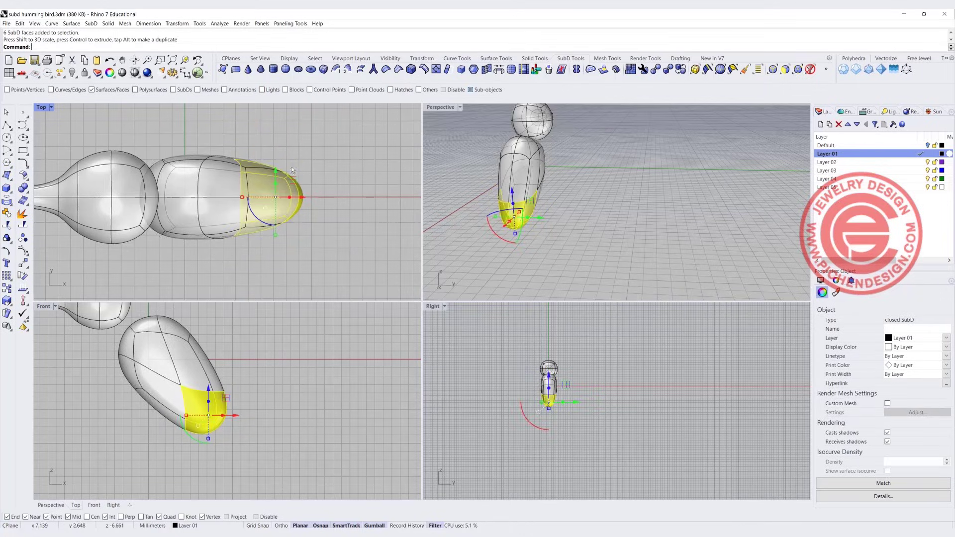
click(370, 216)
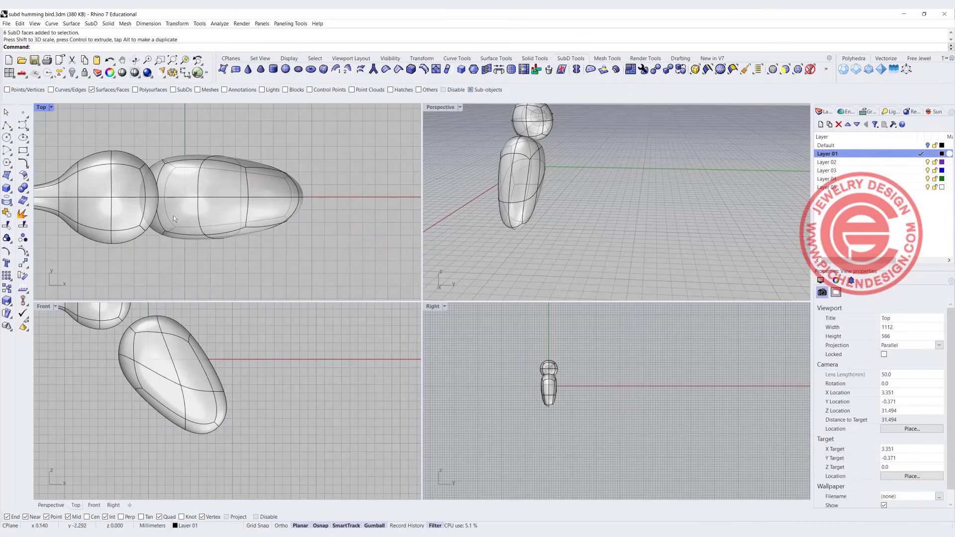
- Set the Front view to Wireframe, select the four faces at the body's upper front end and scale them slightly wider along Y
scroll(160, 172, up, 2)
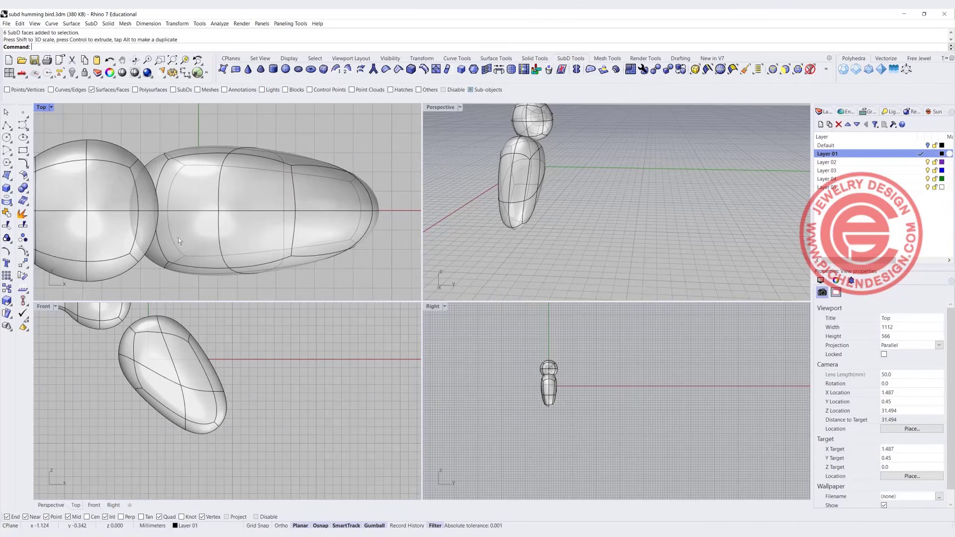
click(108, 78)
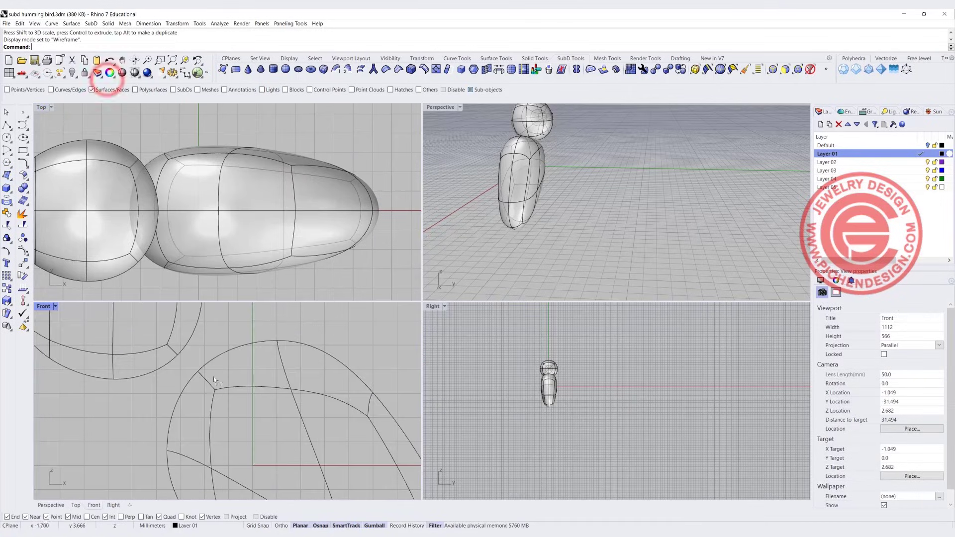
drag(219, 377, 187, 369)
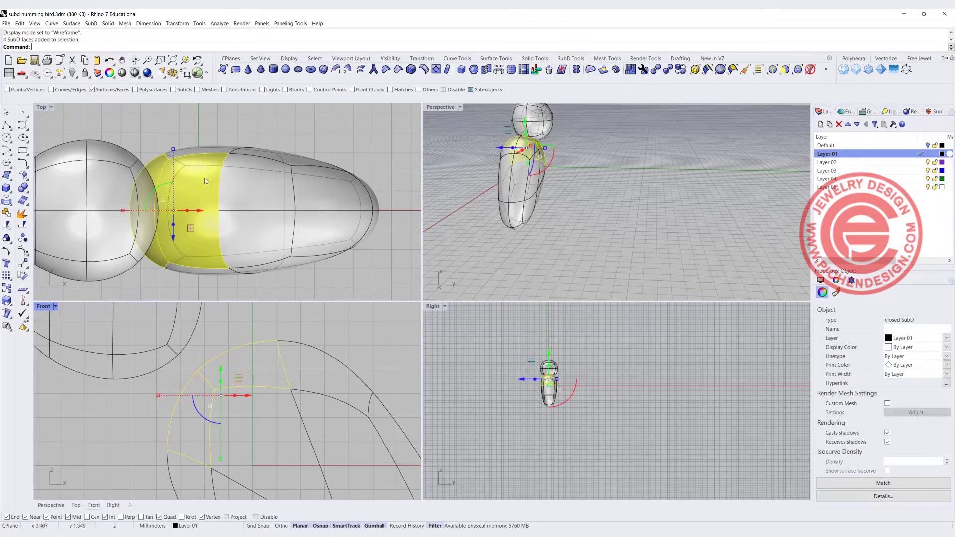
scroll(204, 178, down, 2)
right_drag(207, 127, 237, 174)
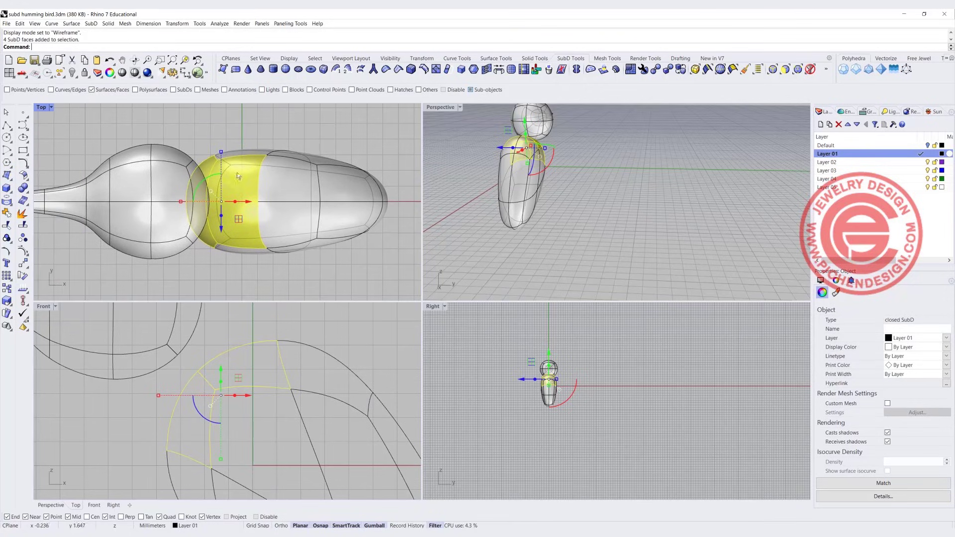
drag(222, 152, 222, 147)
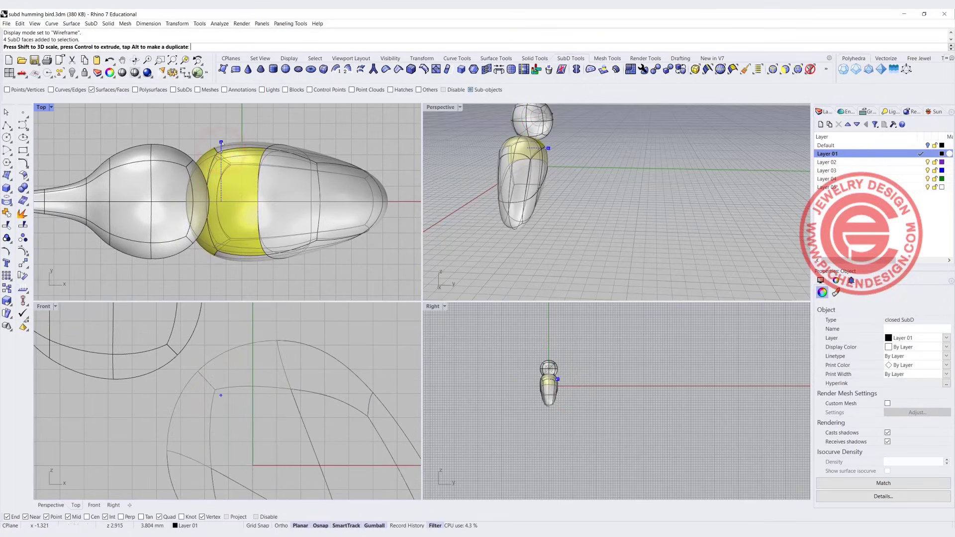
click(324, 132)
- Start a Bridge and choose the faces on the head's lower rear side, facing the body, as the first set
right_drag(498, 209, 591, 208)
scroll(559, 155, up, 5)
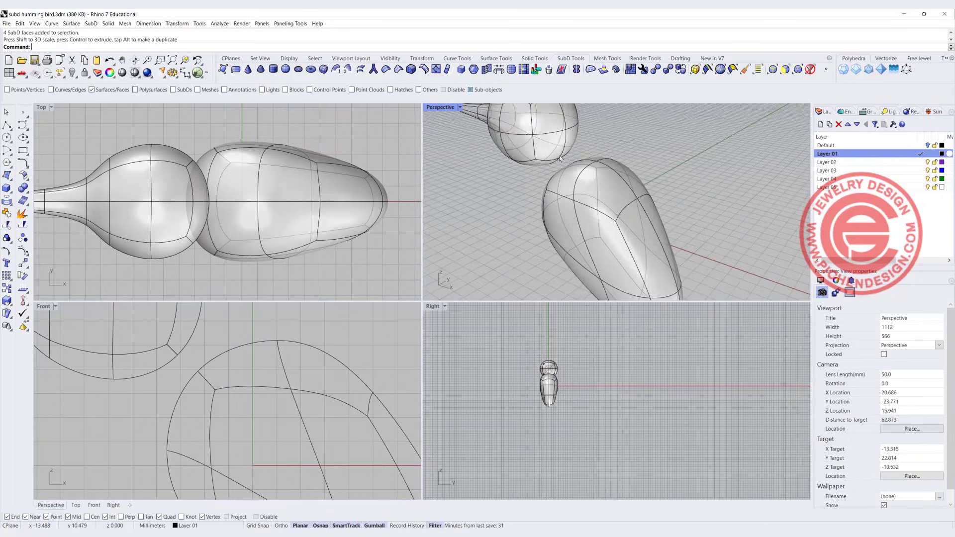
double_click(440, 108)
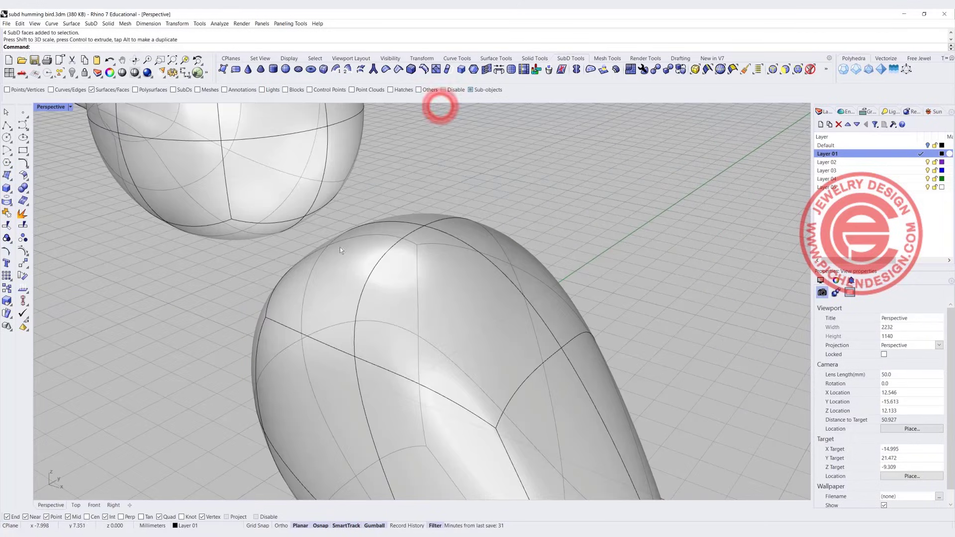
scroll(280, 204, down, 5)
scroll(279, 204, up, 2)
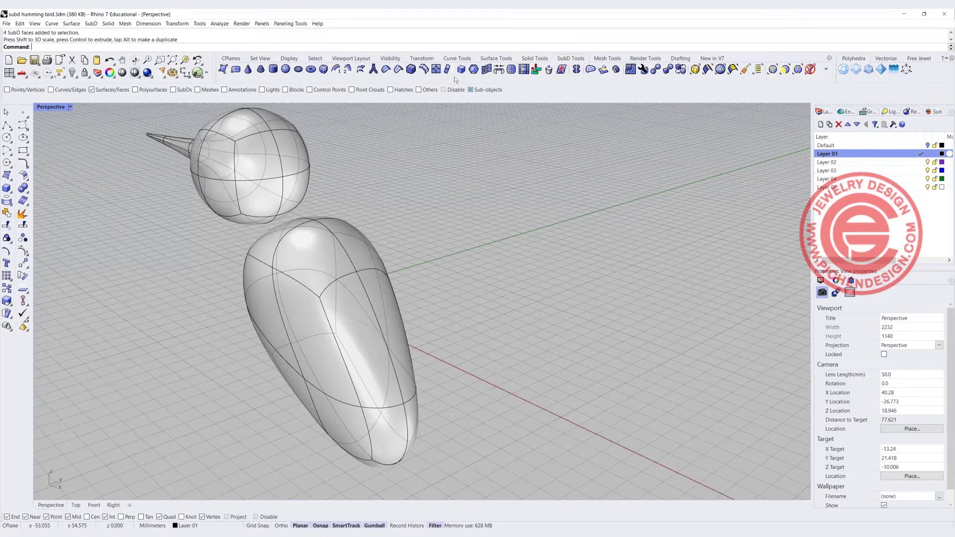
click(498, 70)
scroll(268, 223, up, 2)
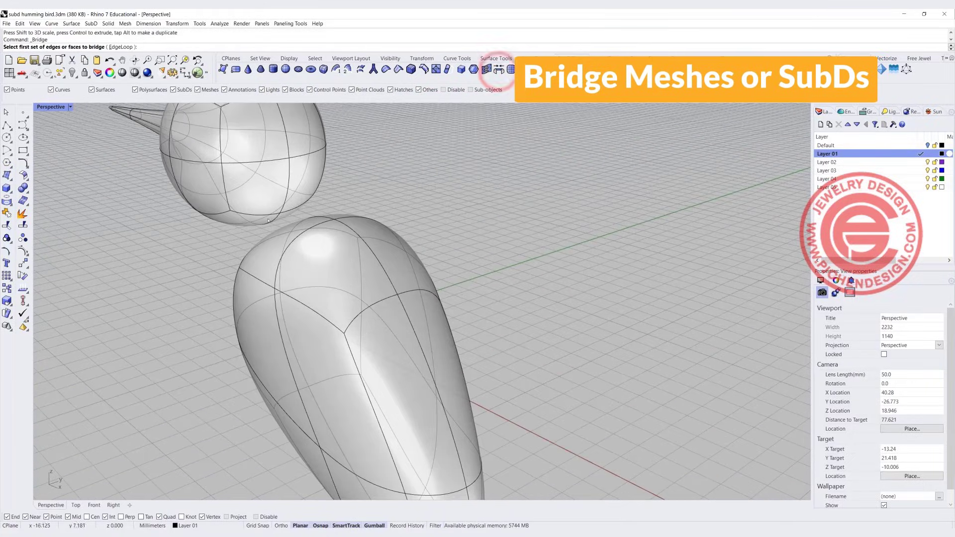
click(265, 193)
click(299, 174)
click(231, 220)
right_drag(304, 216, 456, 290)
scroll(159, 196, up, 5)
scroll(142, 180, down, 5)
key(Return)
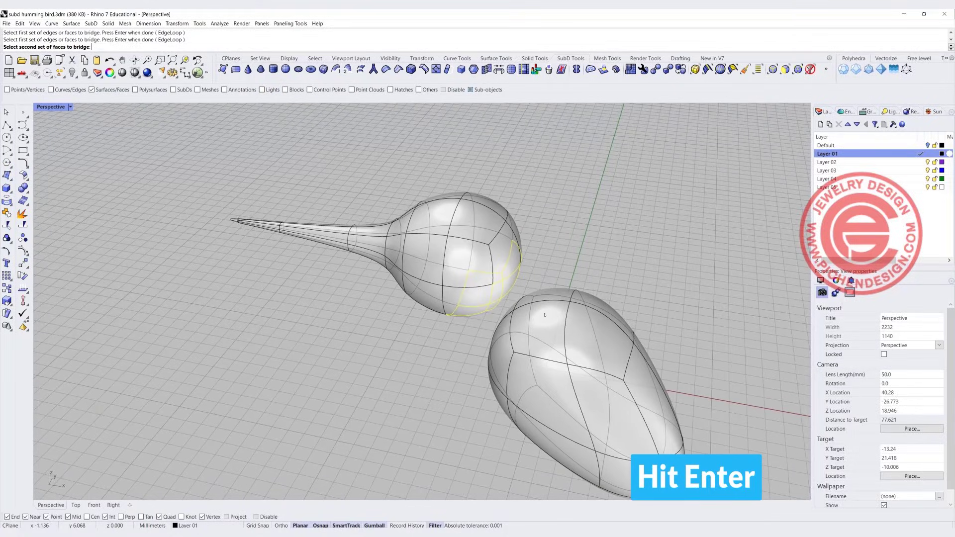
- Choose the faces on the body's upper front end, facing the head, as the second set for the bridge
click(546, 315)
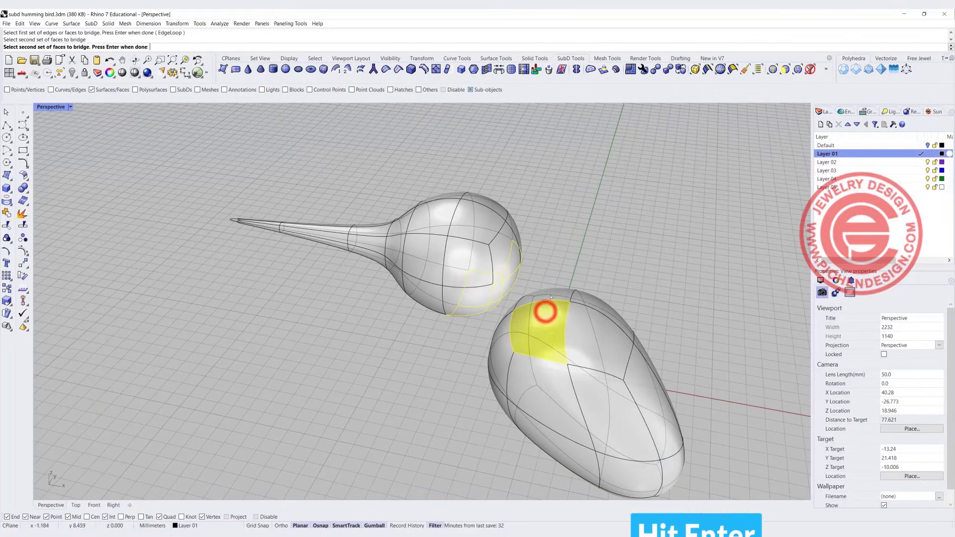
click(506, 327)
scroll(505, 328, down, 4)
right_drag(505, 327, 303, 278)
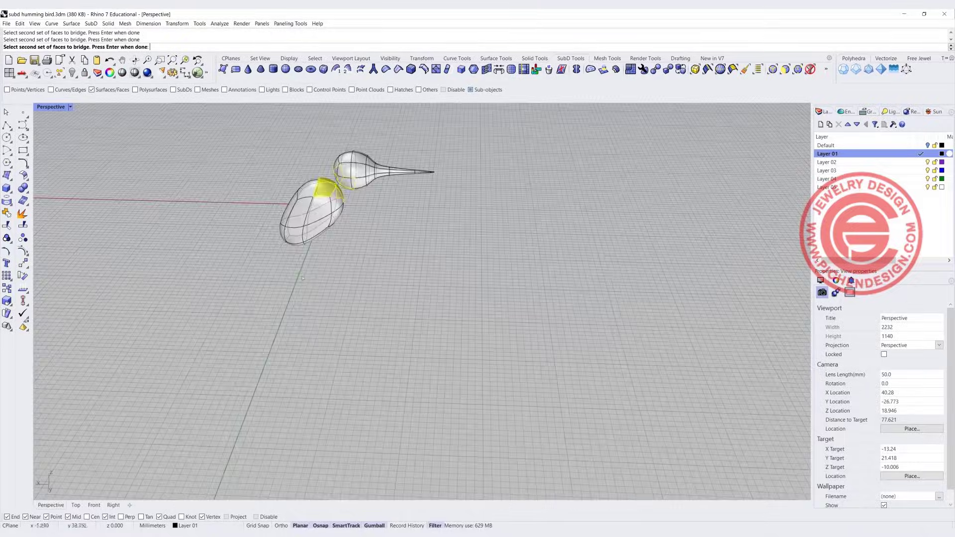
scroll(322, 211, up, 5)
click(374, 182)
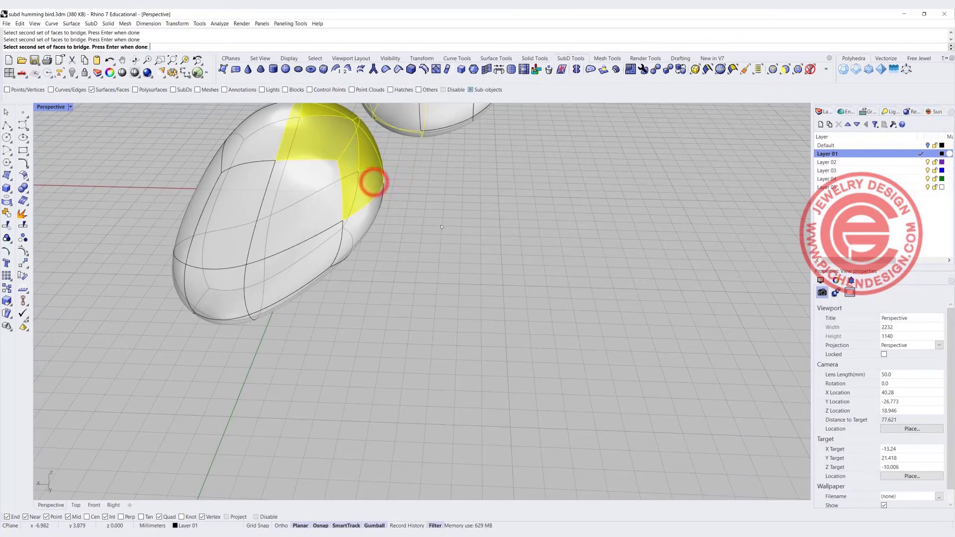
key(Return)
- Create the joined, uncreased neck bridge between head and body with 2 segments
scroll(441, 227, down, 4)
right_drag(356, 291, 645, 247)
scroll(644, 247, up, 3)
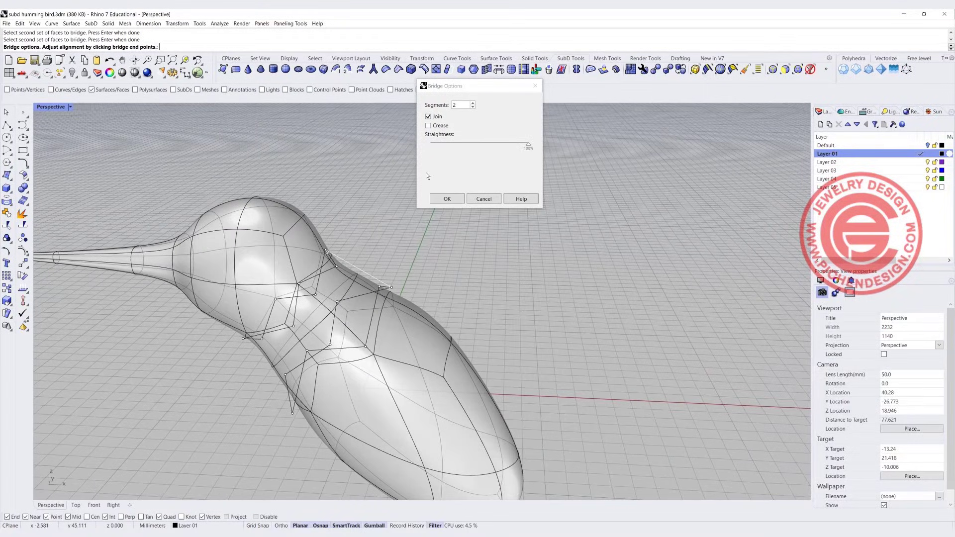
click(474, 102)
click(474, 103)
click(473, 103)
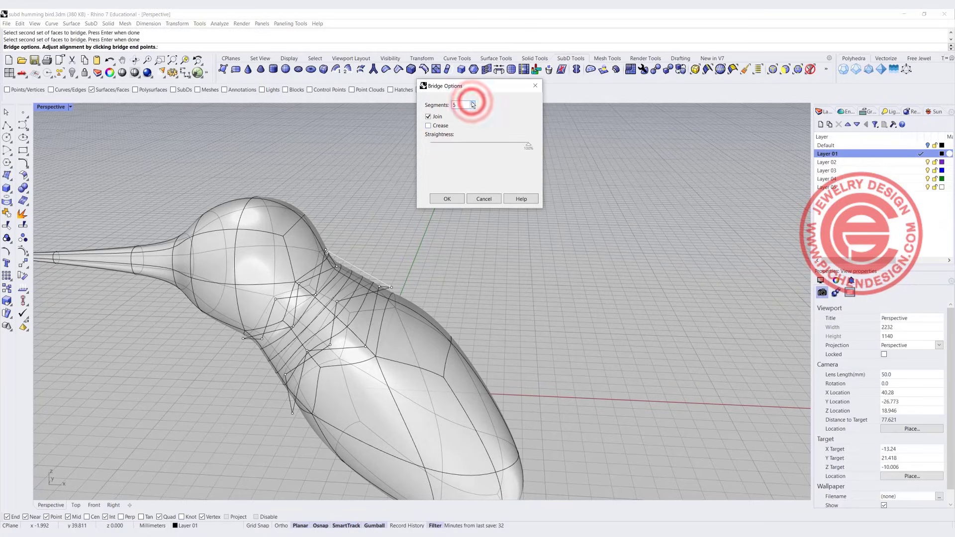
click(473, 107)
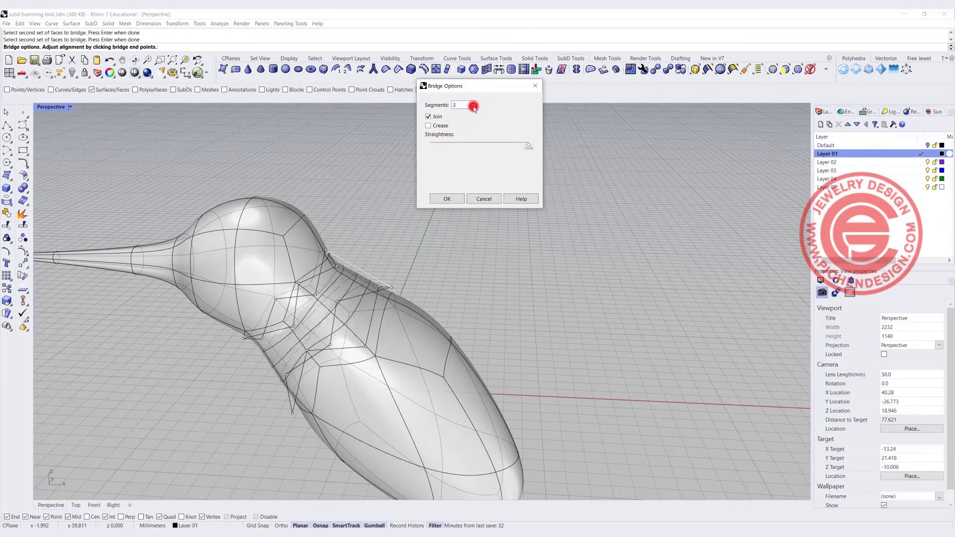
click(473, 108)
click(473, 108)
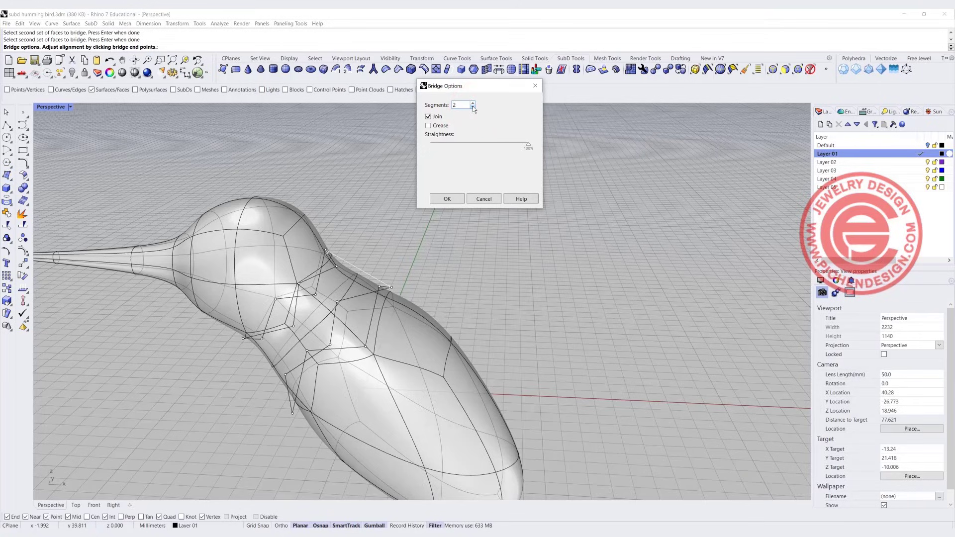
click(445, 201)
- Filter selection to edges, select the edge loop around the middle of the neck and scale it down uniformly to narrow the neck
right_drag(288, 303, 411, 246)
scroll(411, 264, down, 2)
scroll(398, 242, up, 2)
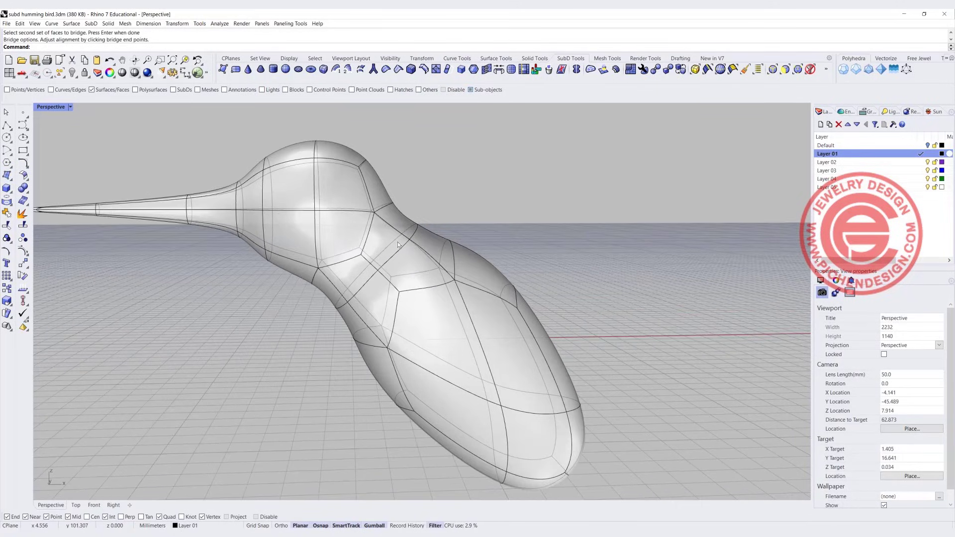
click(773, 70)
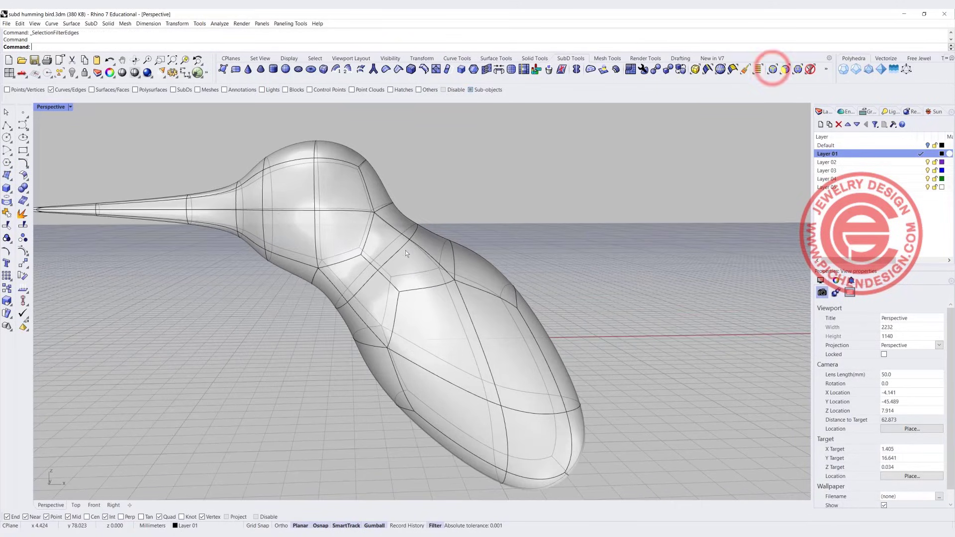
click(404, 245)
double_click(417, 229)
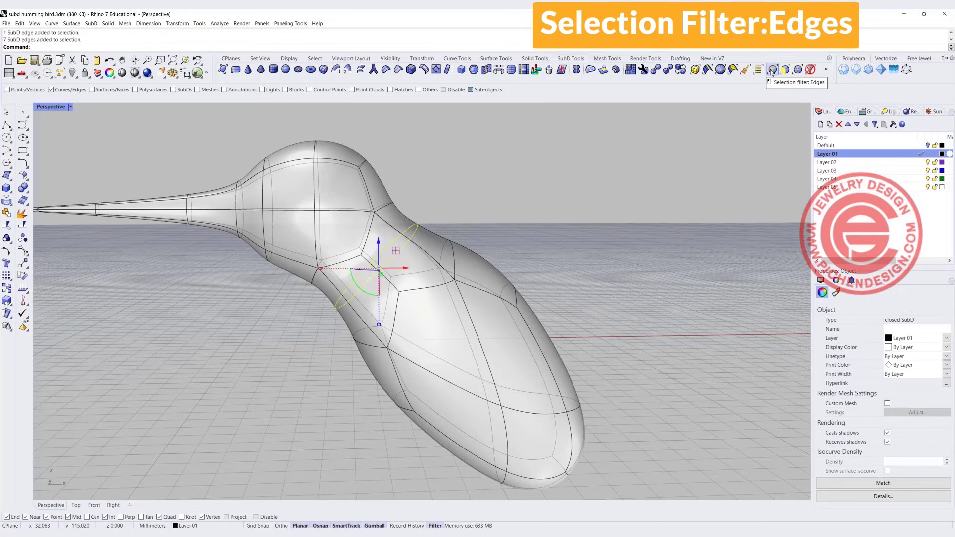
drag(319, 269, 343, 278)
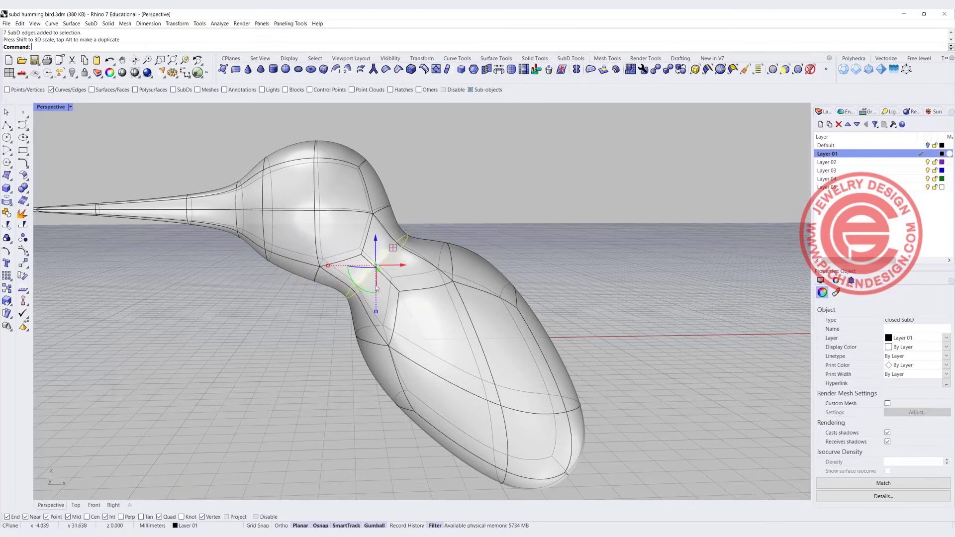
- Filter selection to faces, select the faces at the body's lower tip and extrude them straight down to start the tail
click(608, 245)
right_drag(547, 239, 237, 195)
right_drag(419, 249, 443, 294)
right_drag(426, 294, 431, 292)
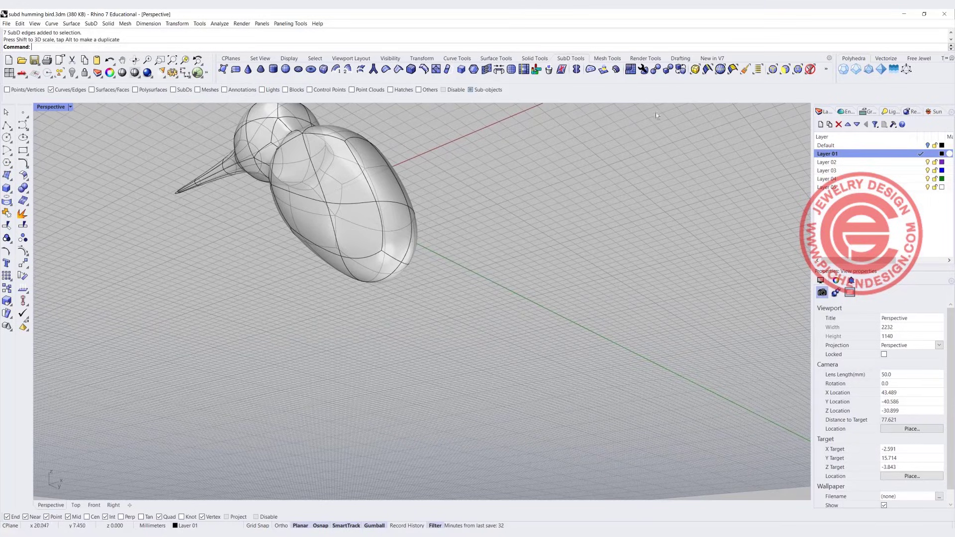
click(785, 69)
scroll(403, 273, up, 3)
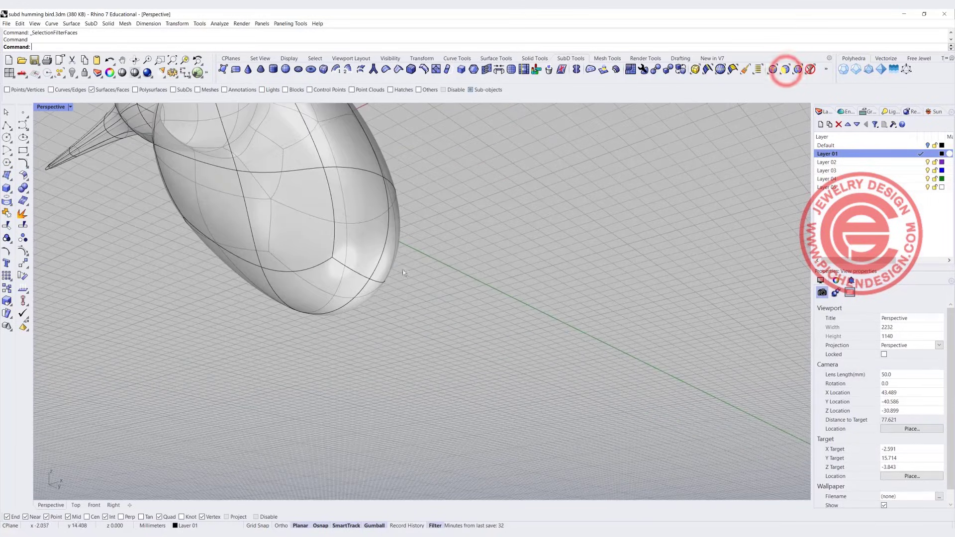
click(350, 284)
right_drag(371, 288, 403, 312)
shift+click(214, 294)
right_drag(213, 294, 448, 325)
scroll(500, 396, up, 4)
right_drag(499, 396, 403, 320)
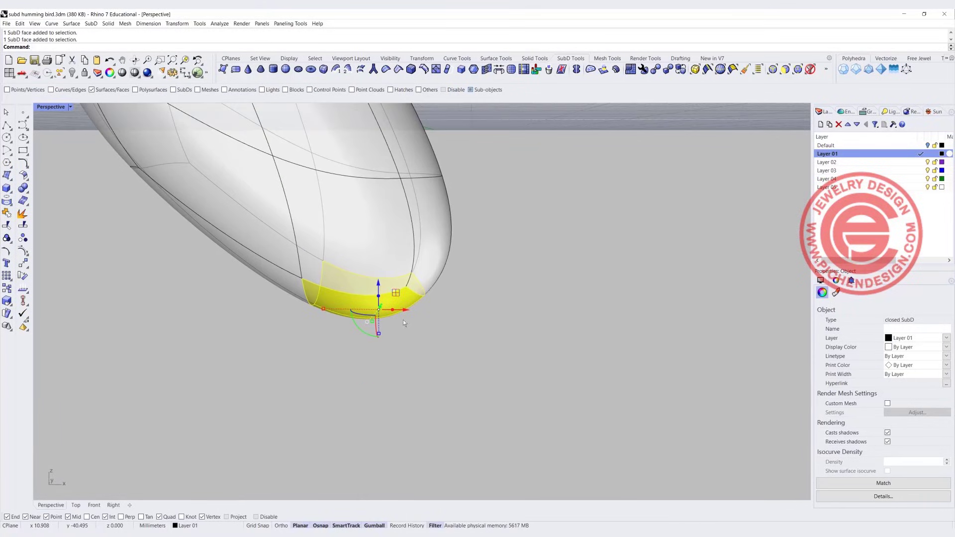
drag(378, 296, 381, 377)
scroll(422, 343, down, 6)
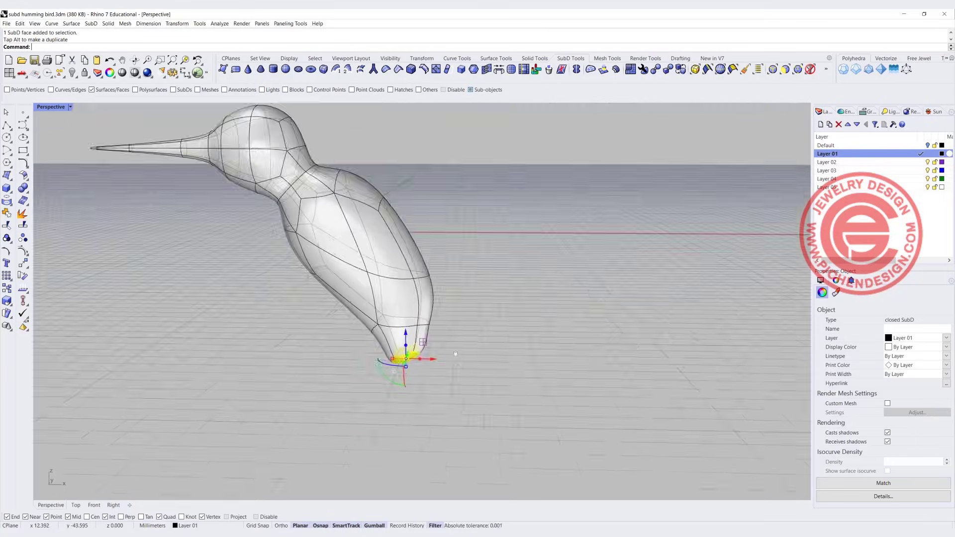
- Extrude the tail's end faces straight down two more times to lengthen the tail, and clear the selection
scroll(427, 393, up, 8)
drag(377, 286, 396, 393)
scroll(413, 363, down, 8)
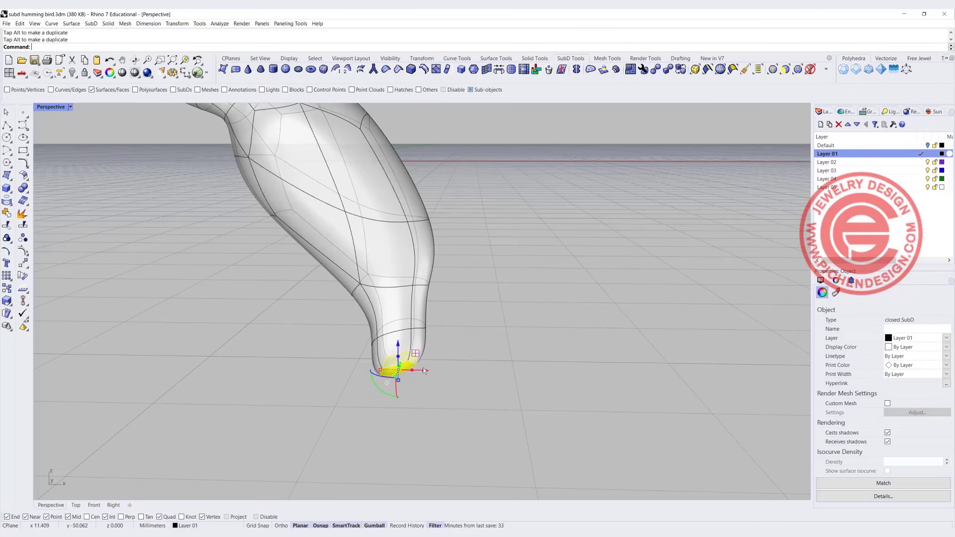
right_drag(423, 368, 399, 324)
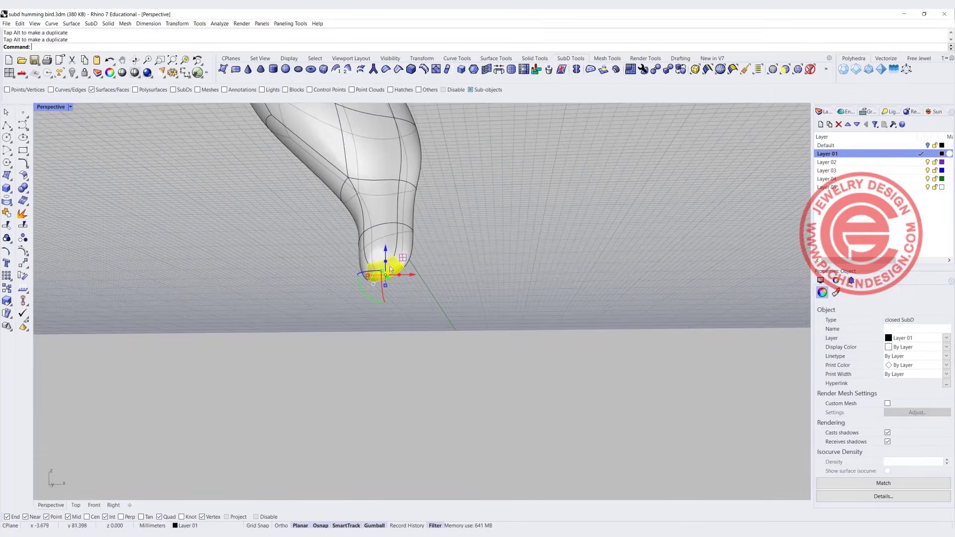
drag(385, 261, 386, 307)
click(467, 283)
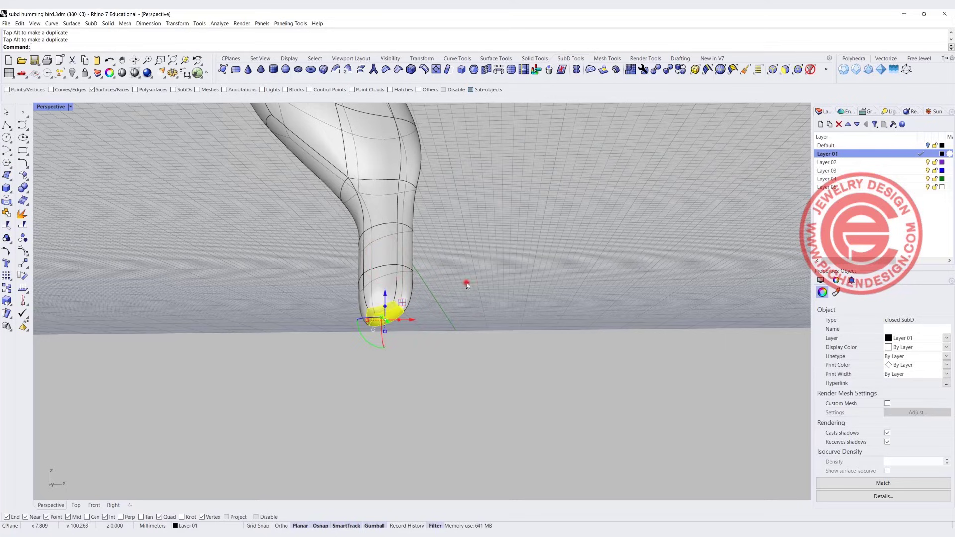
- Switch the SubD display from smooth to flat and restore the four-view layout
scroll(527, 298, down, 7)
shift+right_drag(557, 319, 433, 298)
scroll(309, 262, up, 5)
right_drag(285, 232, 338, 249)
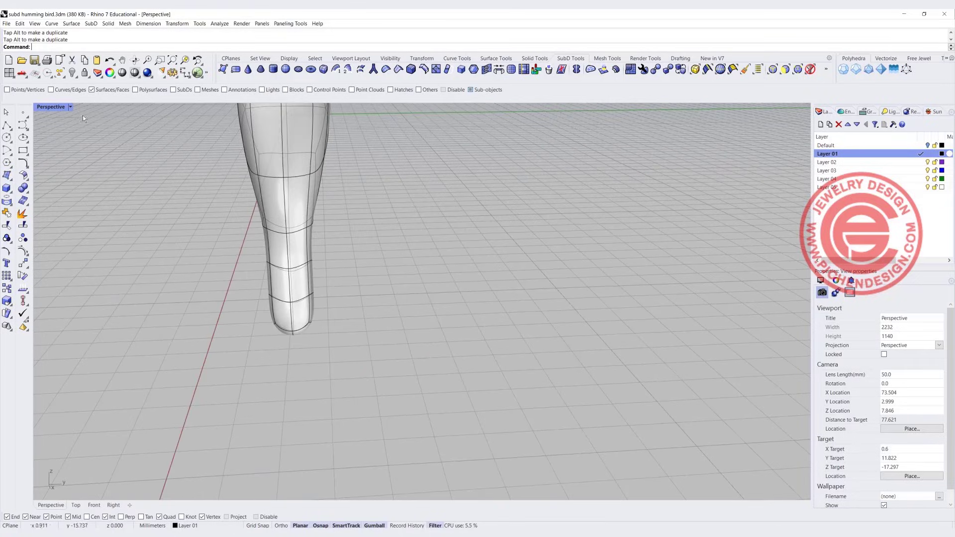
key(Tab)
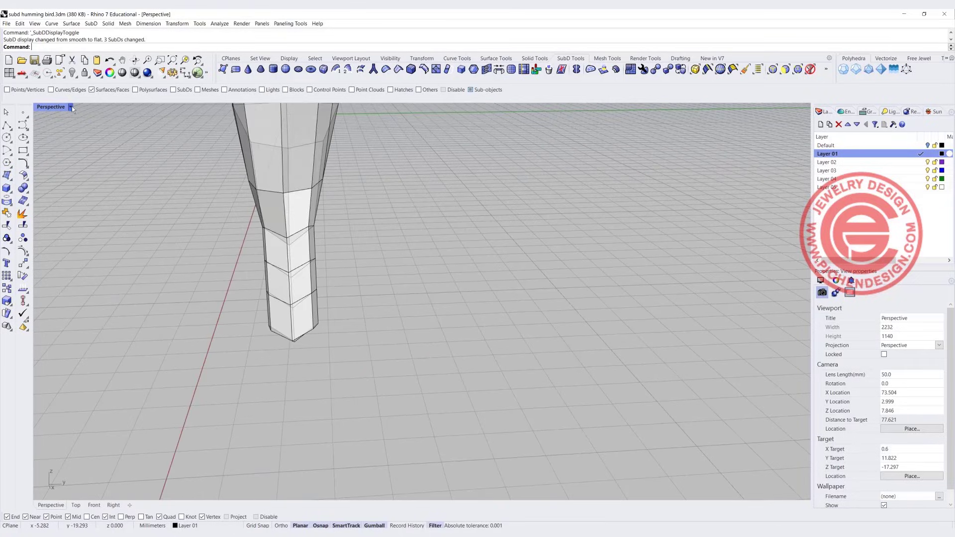
double_click(52, 108)
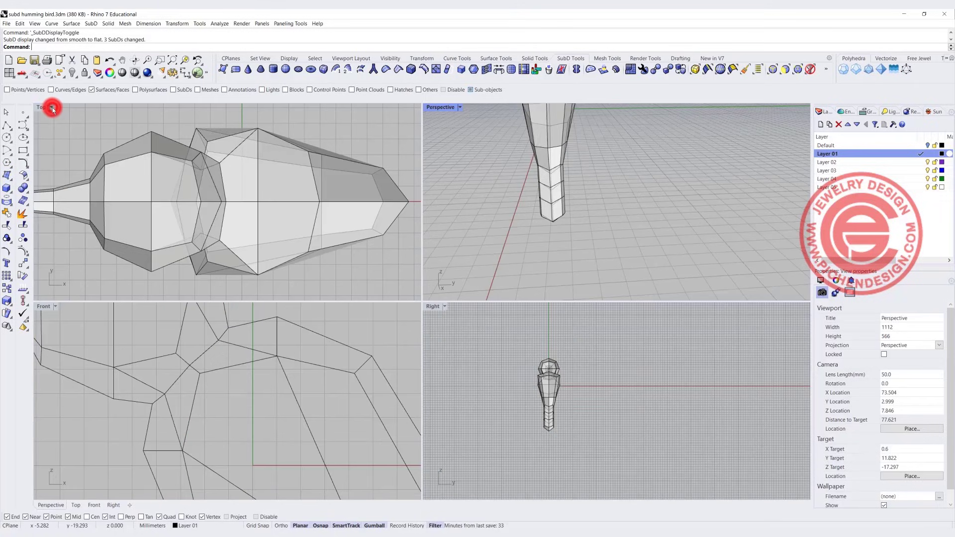
- Filter selection to vertices and flatten the six vertices of the tail's uppermost ring with a vertical scale of 0 in the Right view
scroll(347, 409, down, 5)
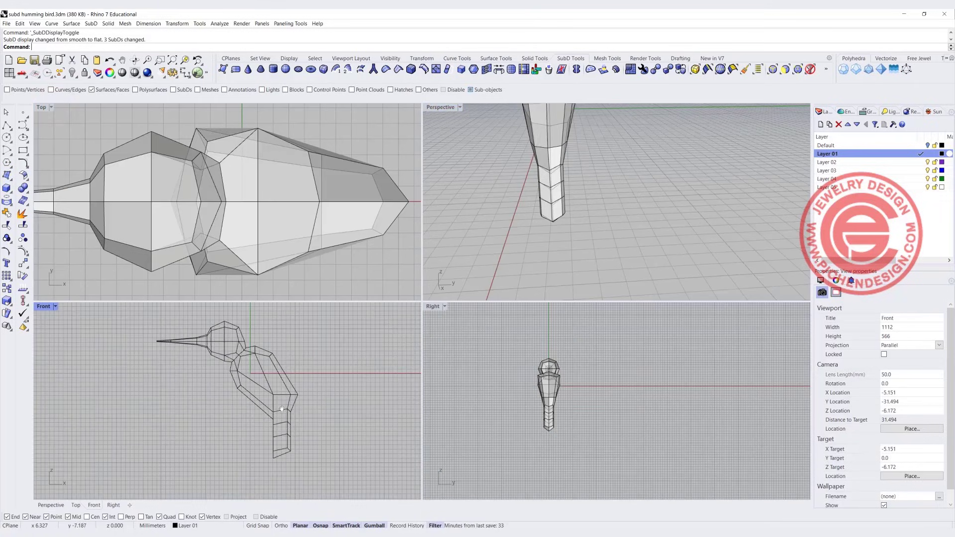
scroll(283, 398, up, 6)
scroll(549, 426, up, 8)
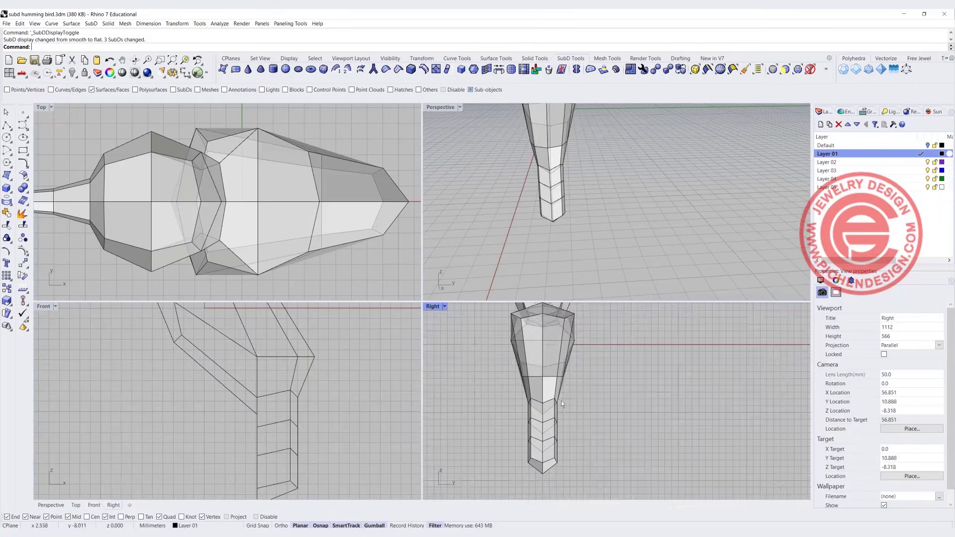
drag(556, 414, 556, 419)
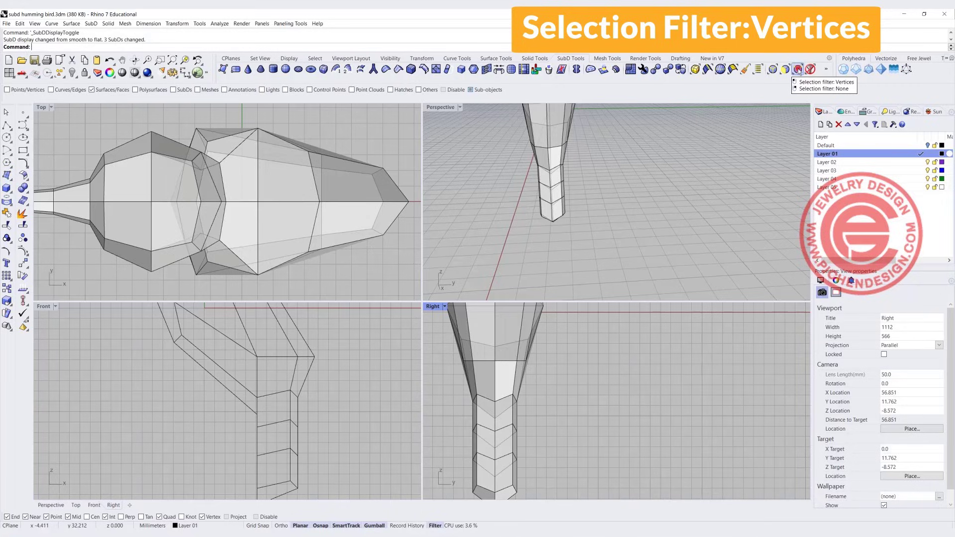
click(798, 70)
drag(456, 385, 545, 420)
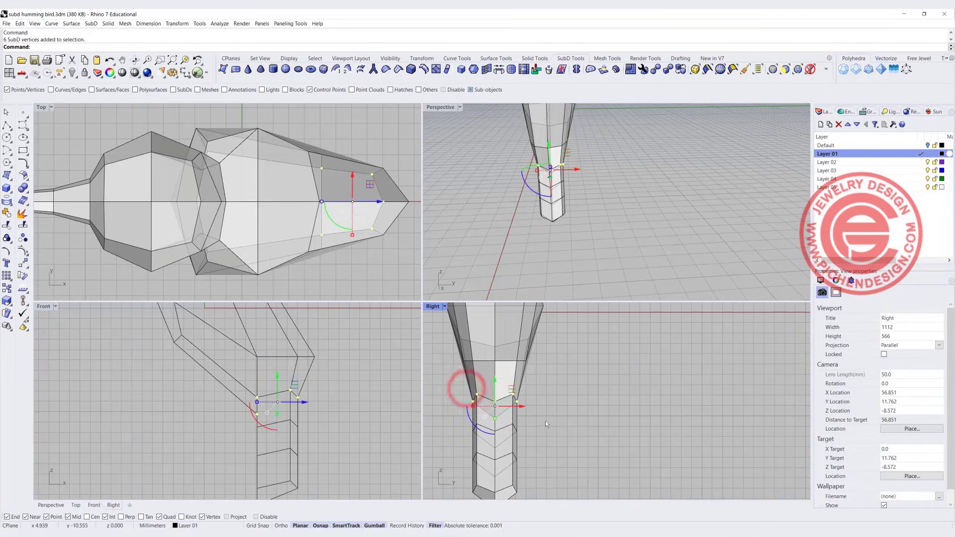
scroll(495, 401, up, 4)
double_click(433, 307)
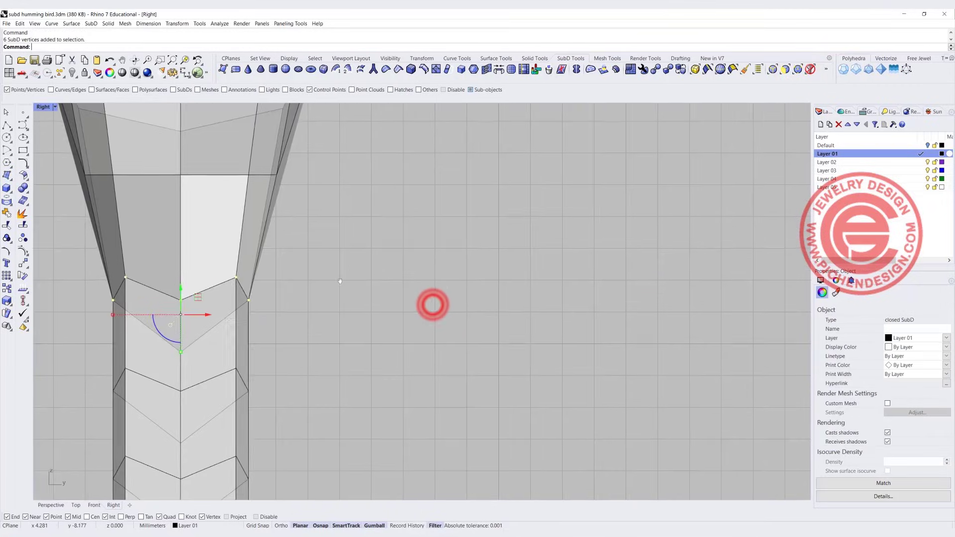
click(302, 258)
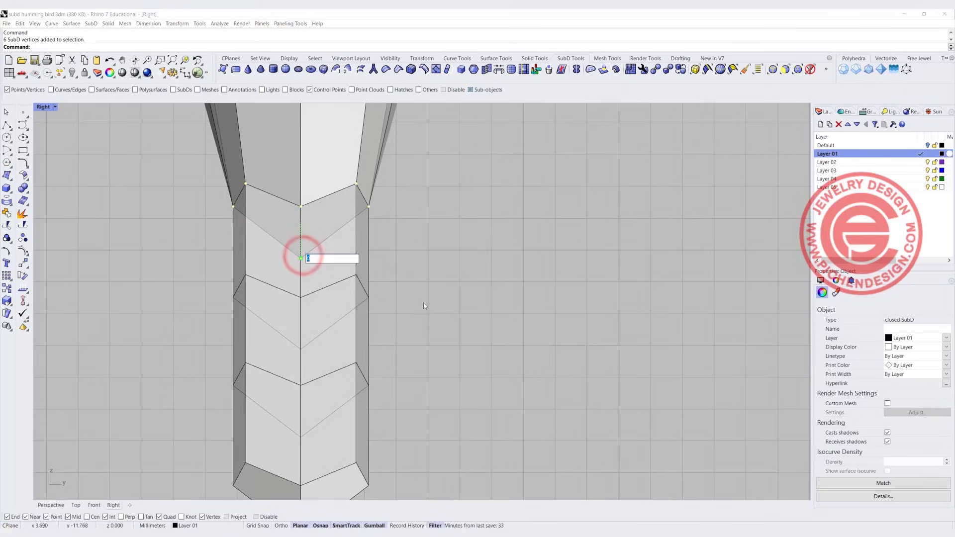
text(0)
key(Return)
- Select the six vertices of the tail's second ring from the top and flatten them with a vertical scale factor of 0
drag(342, 325, 415, 354)
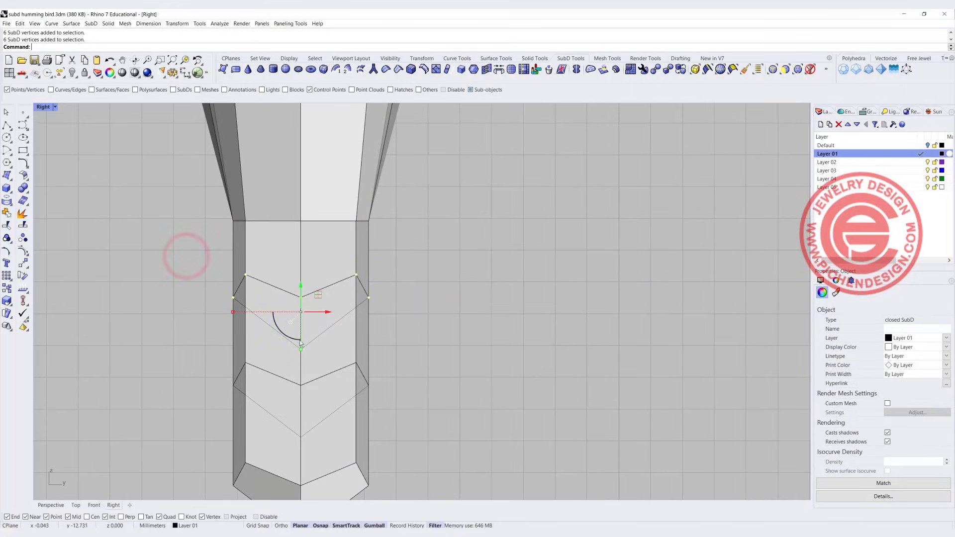
click(299, 349)
text(0)
key(Return)
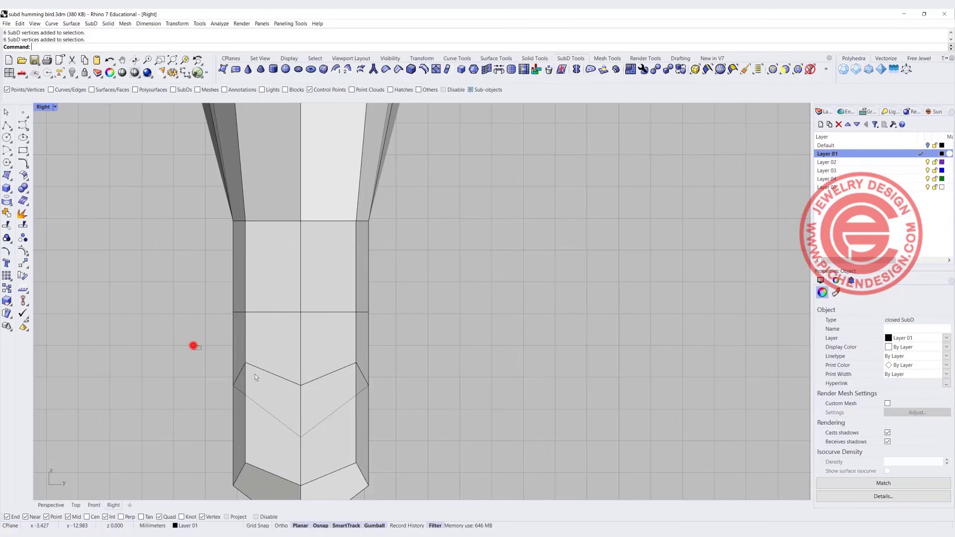
- Select the six vertices of the tail's third ring from the top and flatten them with a vertical scale factor of 0
drag(417, 456, 416, 457)
click(302, 438)
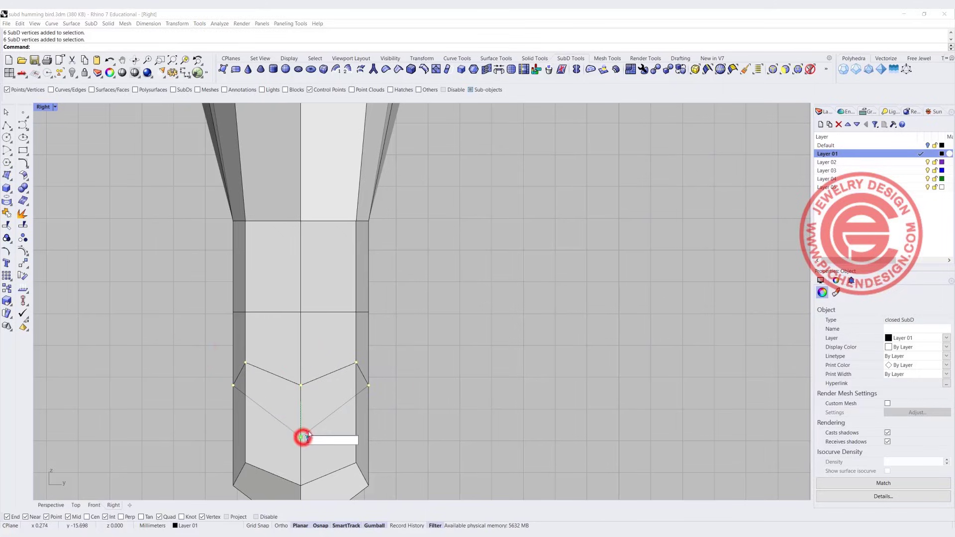
text(0)
key(Return)
- Flatten the six vertices of the tail's bottom ring with a vertical scale factor of 0 and clear the selection
scroll(338, 306, down, 2)
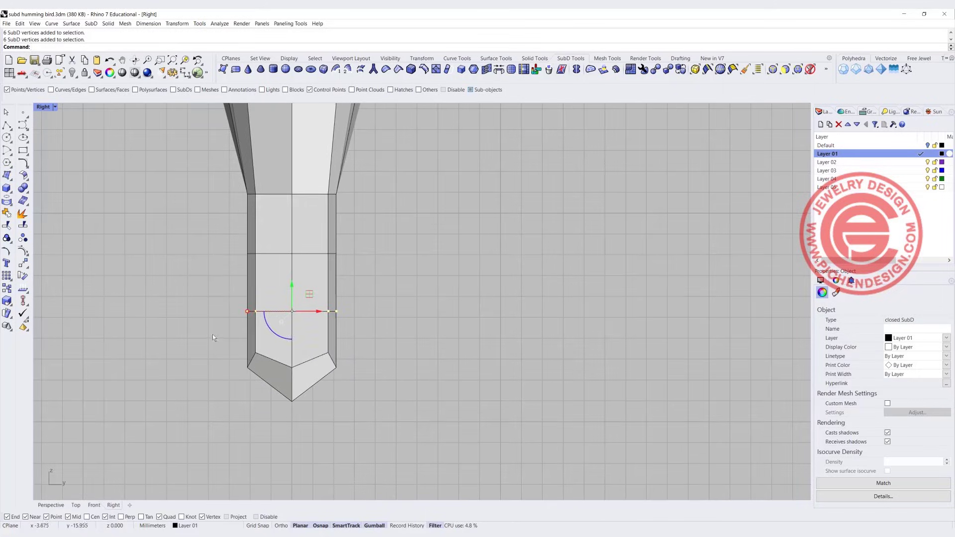
drag(213, 336, 381, 413)
click(292, 401)
text(0)
key(Return)
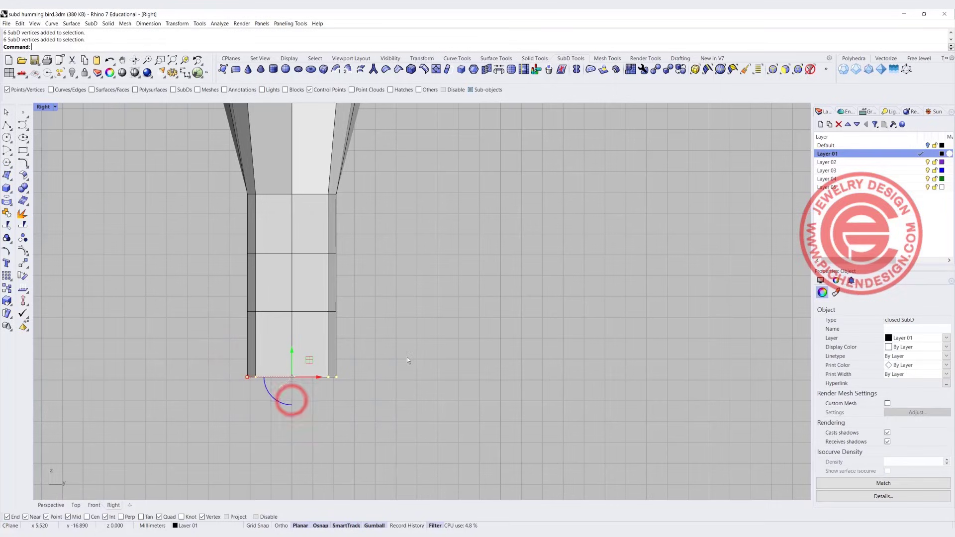
click(424, 306)
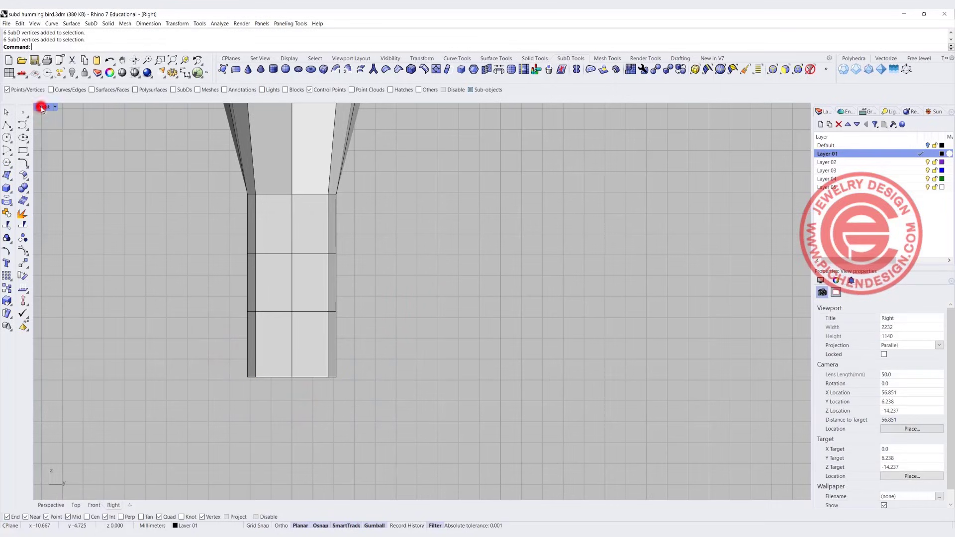
- In the Right view, widen the tail's lower three vertex rings horizontally and flare the lowest two rings further
double_click(41, 107)
right_drag(523, 226, 638, 214)
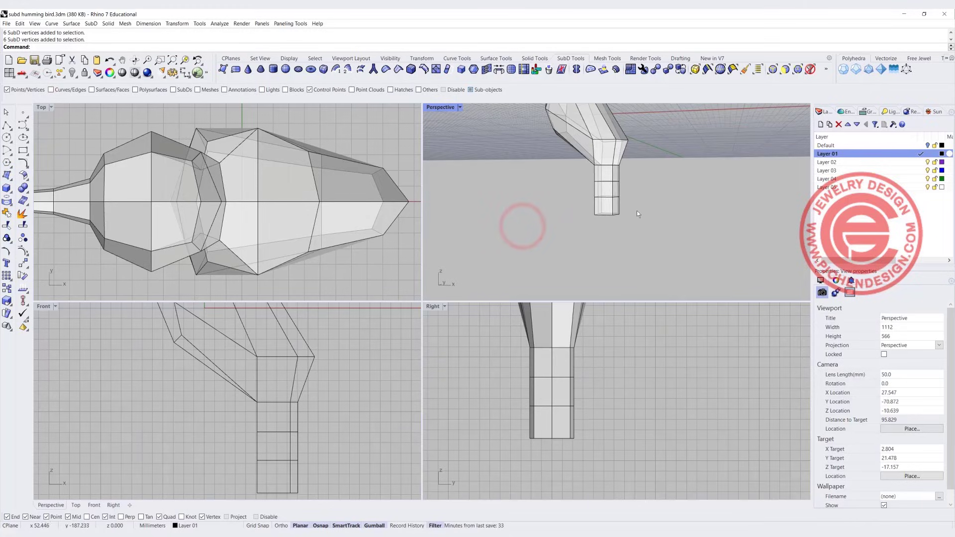
right_drag(557, 423, 534, 405)
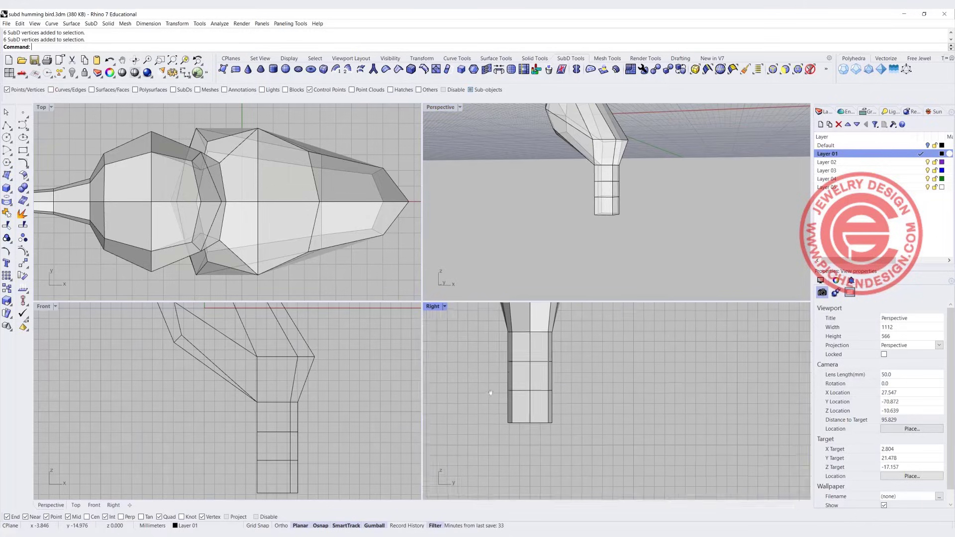
drag(508, 372, 571, 450)
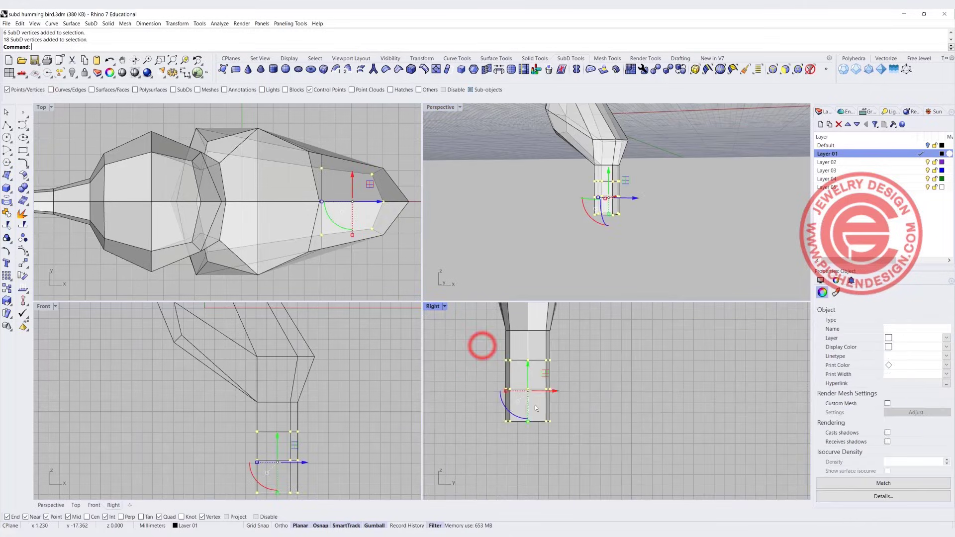
double_click(432, 307)
right_drag(418, 261, 440, 299)
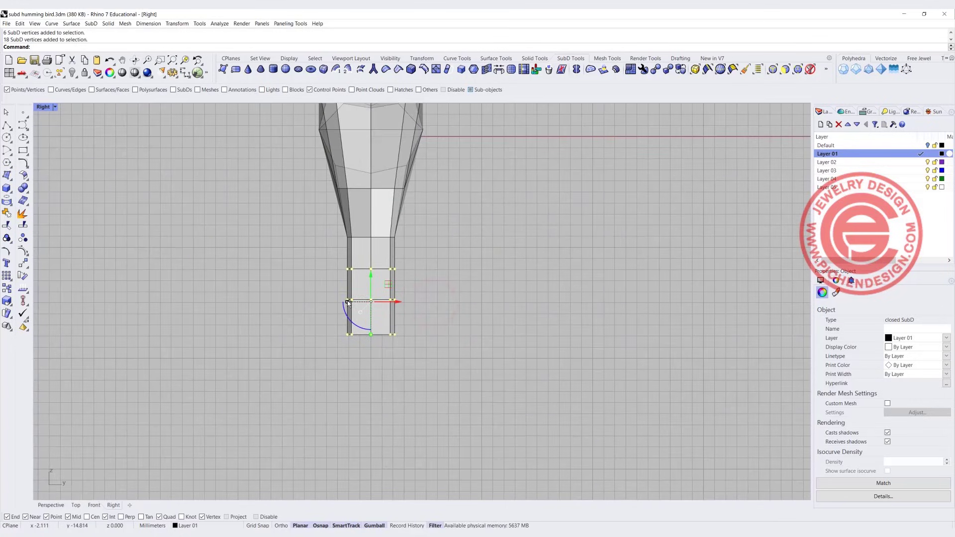
drag(348, 302, 326, 319)
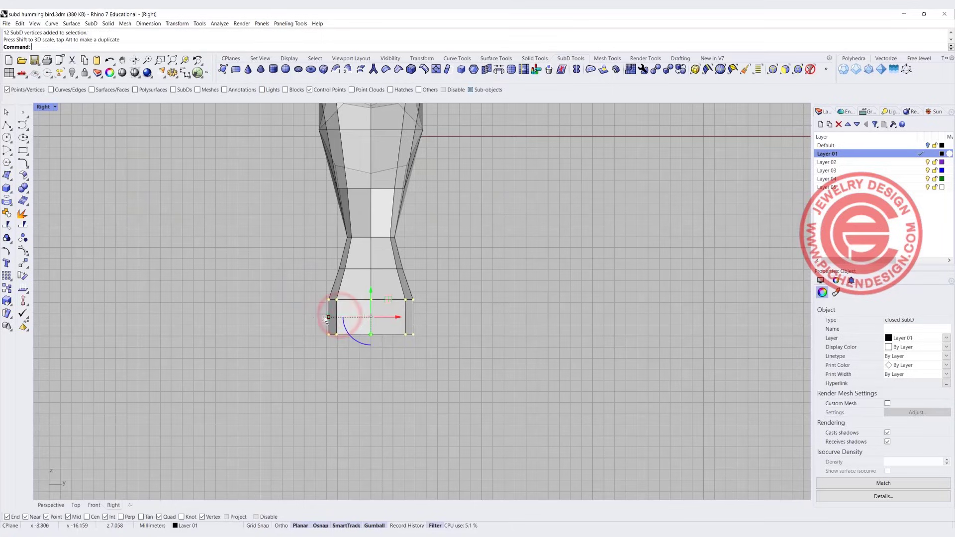
- Widen the six vertices of the tail's bottom ring horizontally to continue the flare, and clear the selection
drag(546, 391, 546, 391)
drag(330, 335, 319, 335)
click(521, 354)
right_drag(475, 326, 514, 344)
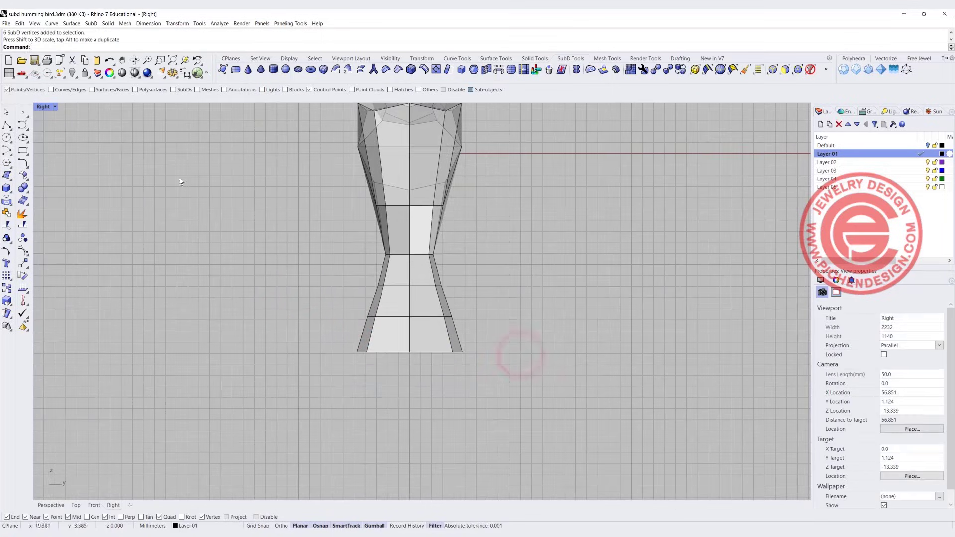
- Restore the four-view layout, switch the SubD display from flat to smooth, and check the flared tail
double_click(40, 106)
right_drag(490, 204, 524, 212)
key(Tab)
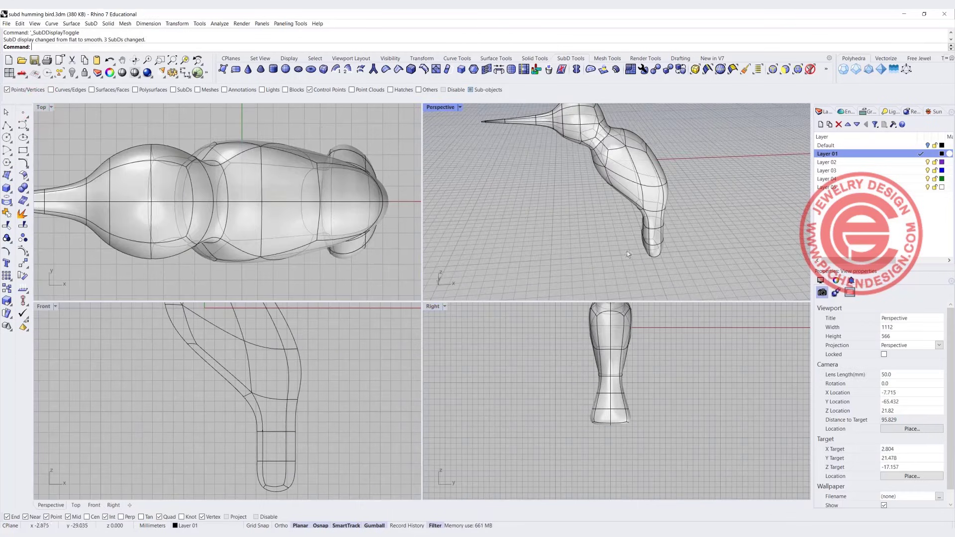
right_drag(627, 252, 542, 197)
scroll(519, 176, up, 4)
scroll(631, 393, up, 4)
scroll(628, 391, up, 5)
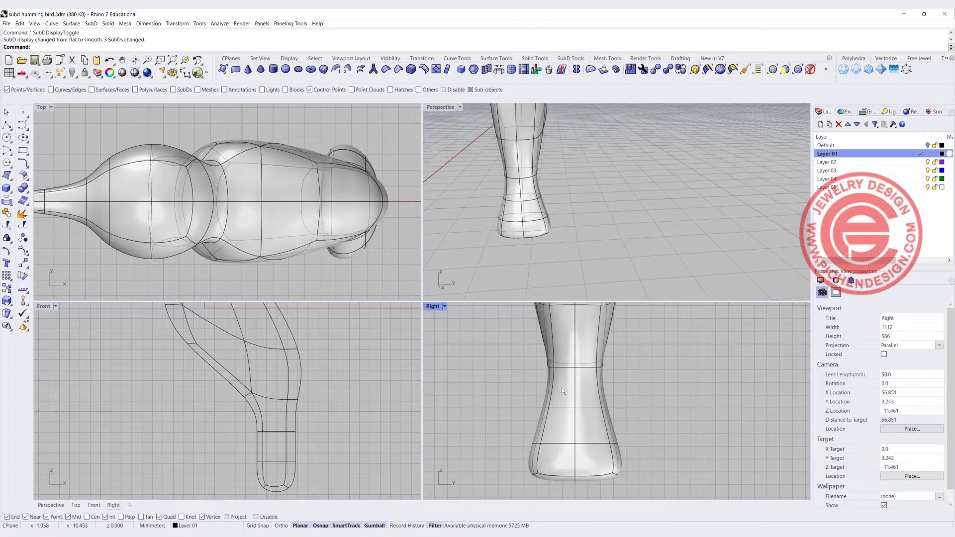
- Widen the twelve vertices of the tail's lowest two rings horizontally in the Right view, and deselect them
scroll(562, 388, down, 3)
right_drag(512, 411, 479, 402)
drag(473, 403, 693, 494)
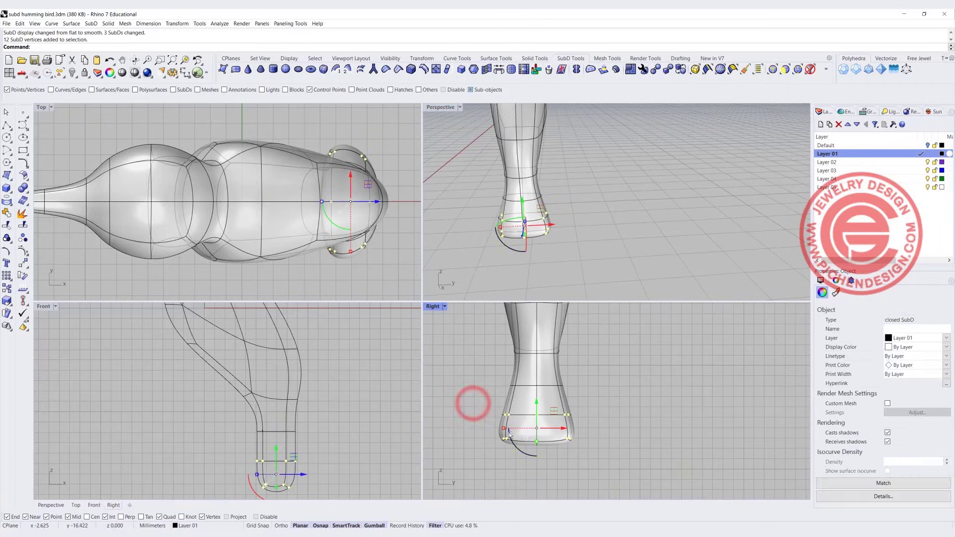
drag(504, 428, 491, 428)
click(625, 234)
- In the Front view, select the 18 vertices of the tail's lower three rings and narrow them horizontally
scroll(553, 204, down, 4)
right_drag(547, 214, 668, 223)
scroll(318, 385, down, 4)
right_drag(375, 383, 321, 379)
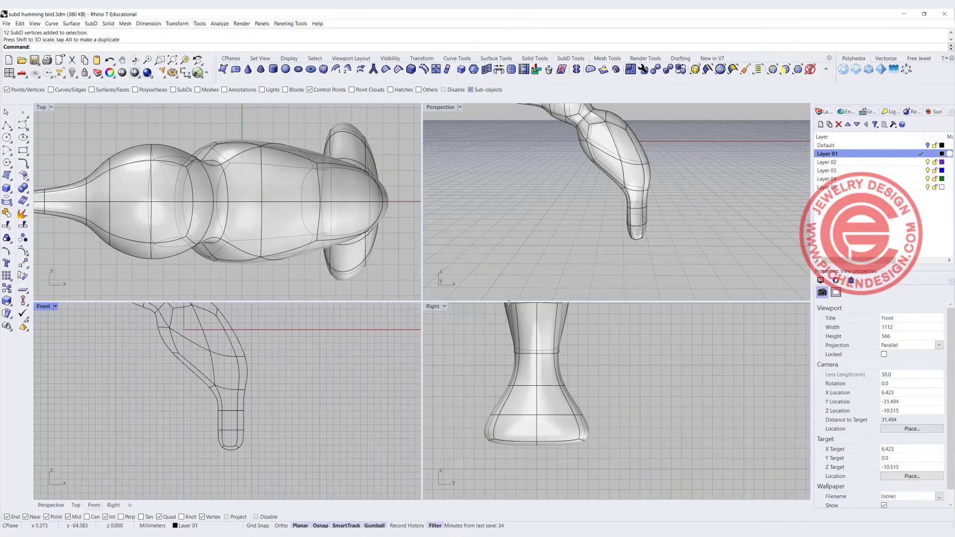
scroll(228, 421, up, 2)
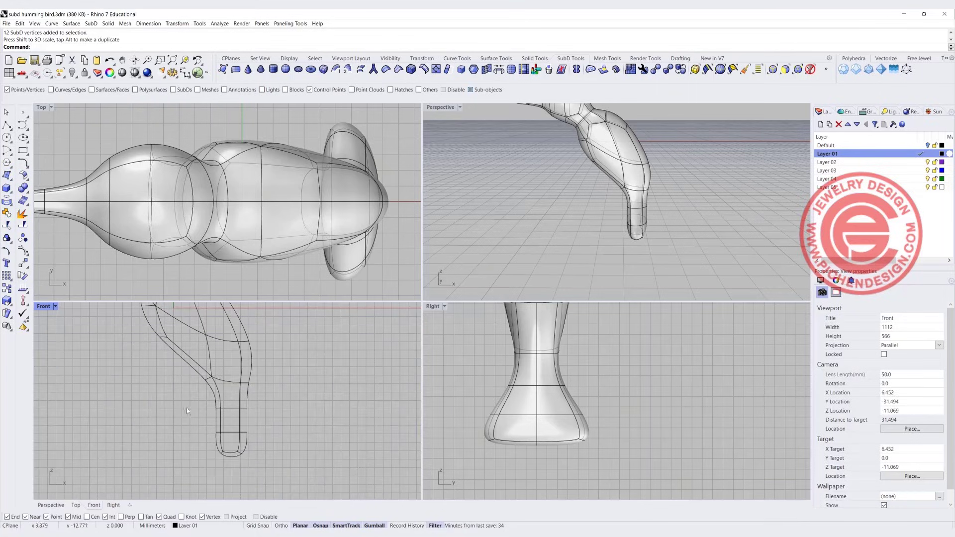
drag(182, 404, 341, 510)
scroll(213, 437, up, 1)
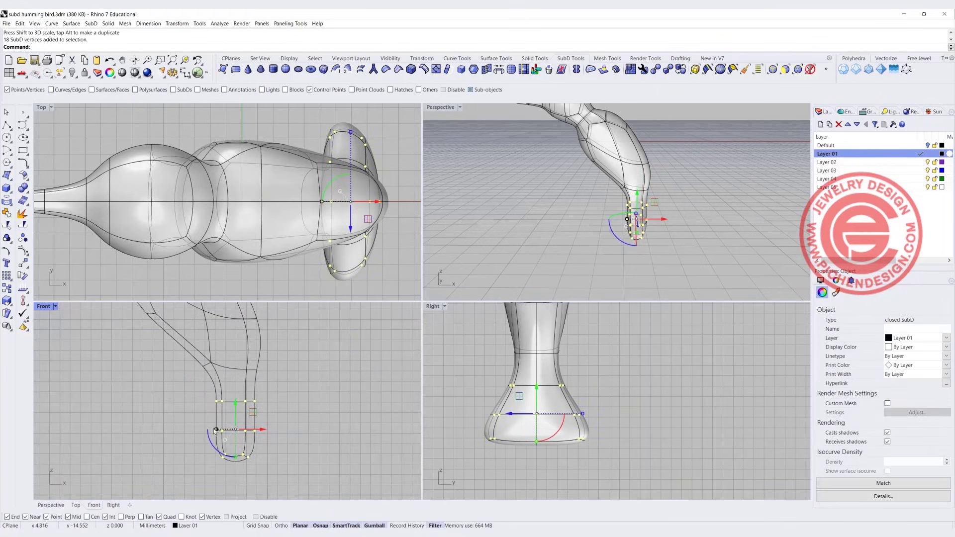
click(214, 428)
- Narrow the tail's lowest two rings and its bottom ring further in the Front view so the tail tapers to a thin tip
drag(177, 420, 294, 481)
drag(218, 444, 290, 485)
drag(226, 460, 229, 459)
click(292, 452)
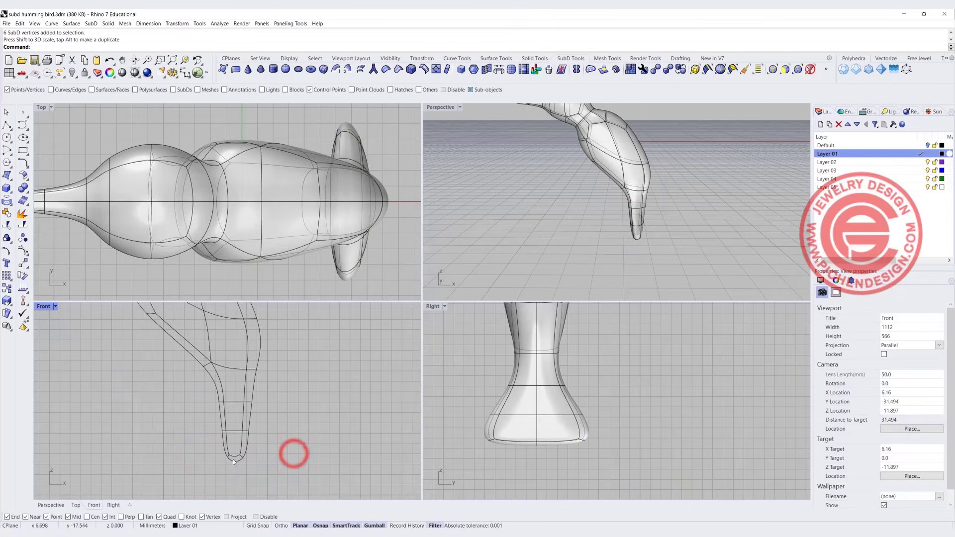
- In the Front view, rotate the 18 vertices of the tail's lower three rings about the tail's base so the tail angles backward
scroll(592, 417, down, 2)
right_drag(593, 417, 634, 416)
scroll(628, 179, down, 5)
mouse_move(629, 179)
right_down()
mouse_move(647, 209)
mouse_move(622, 168)
right_up()
double_click(43, 306)
scroll(273, 365, up, 5)
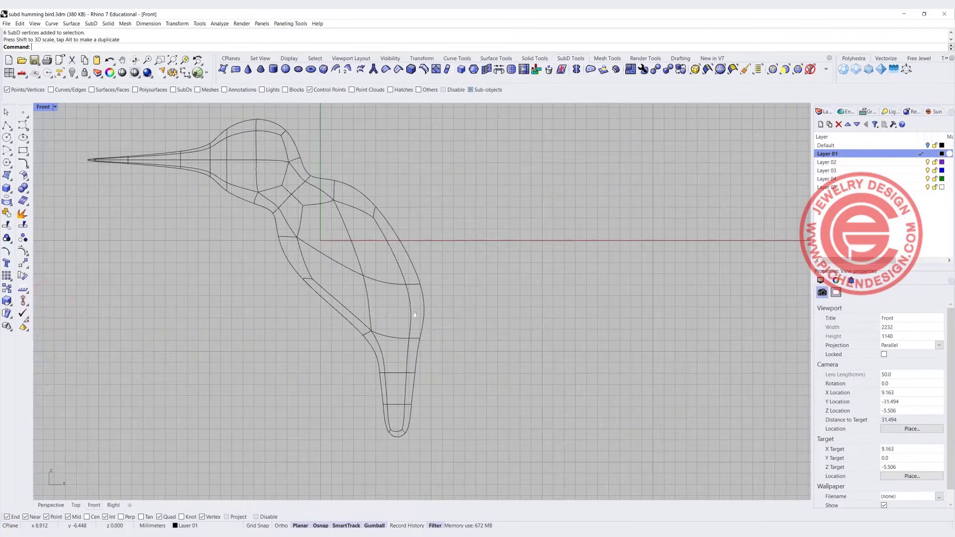
drag(352, 398, 365, 416)
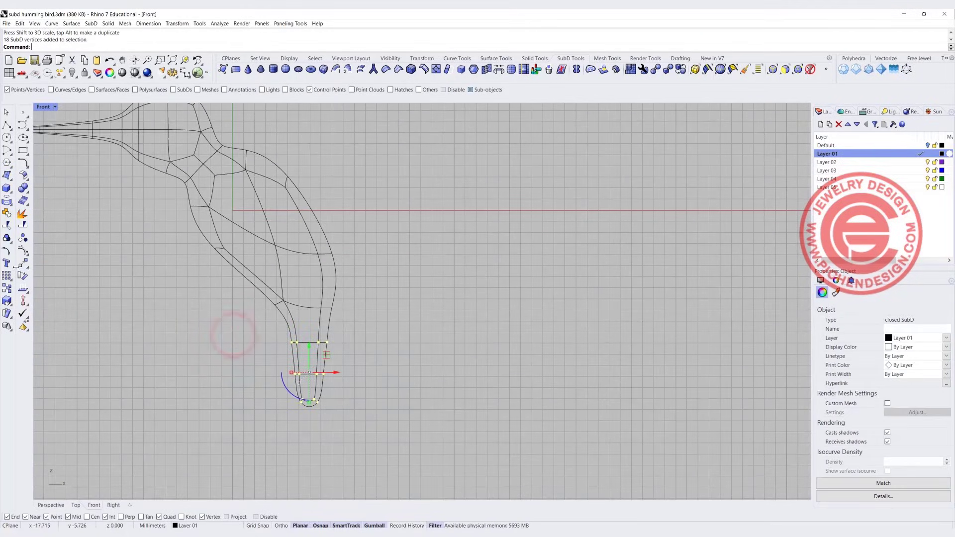
click(305, 318)
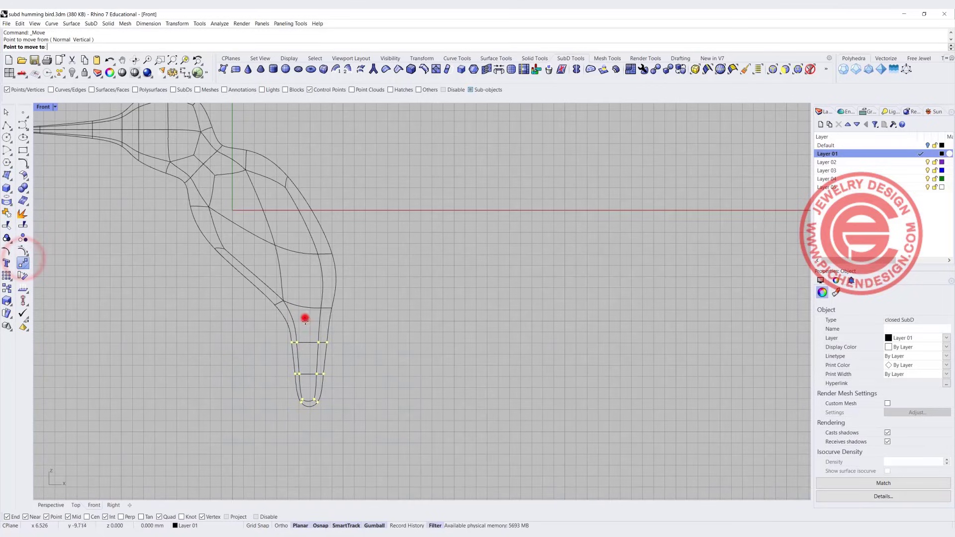
key(Escape)
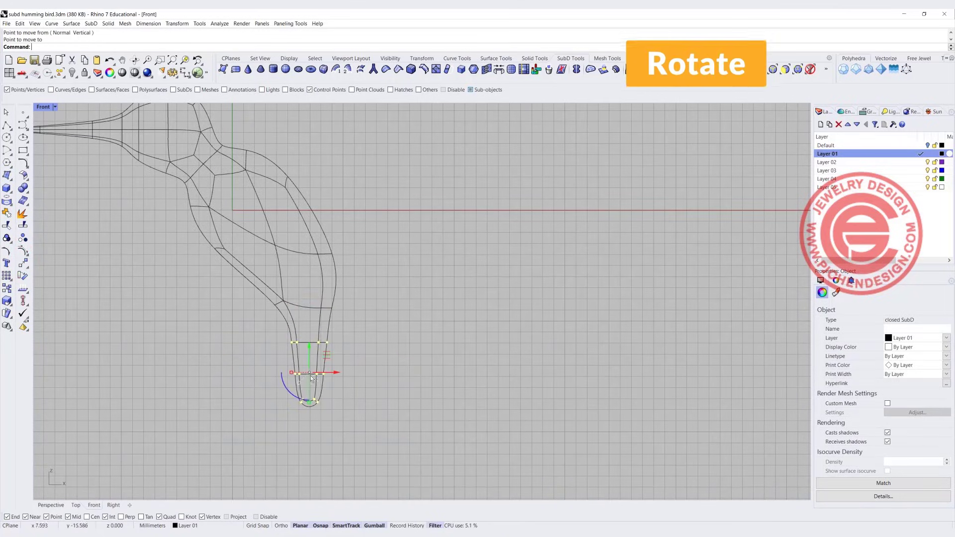
click(23, 275)
click(307, 321)
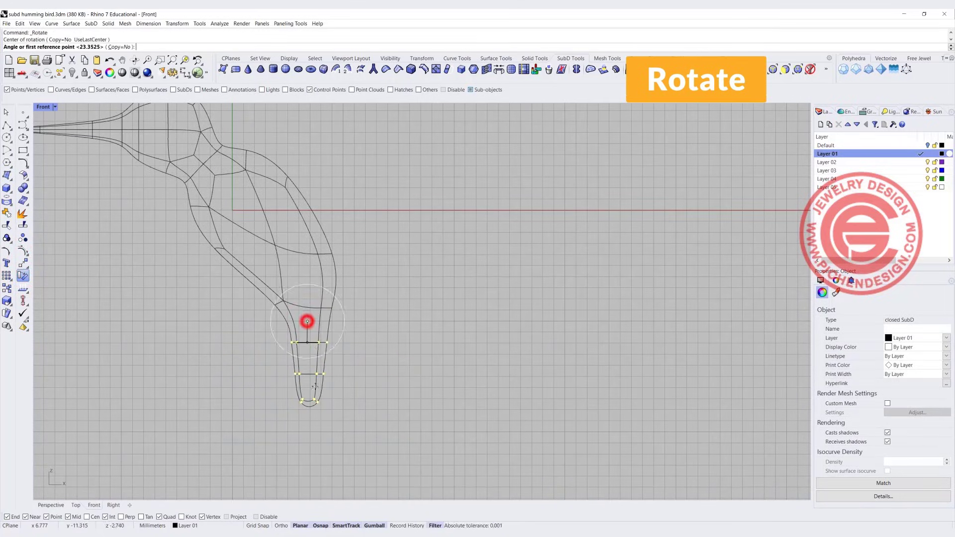
click(329, 452)
click(498, 464)
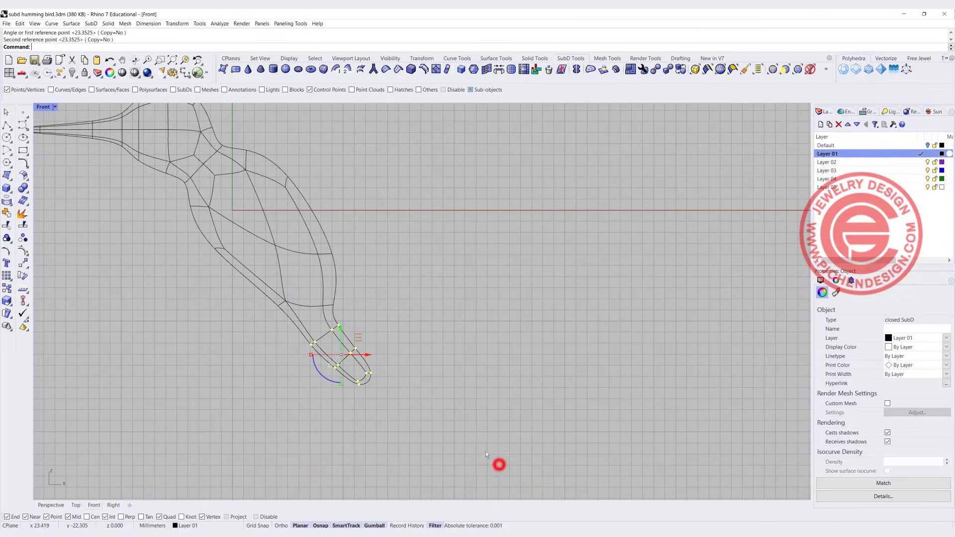
- Nudge the rotated tail section slightly back and up, and raise the three rear vertices at the tail's base to refine the bend
drag(361, 343, 362, 326)
scroll(339, 304, up, 6)
click(388, 296)
drag(294, 286, 344, 317)
drag(345, 284, 344, 270)
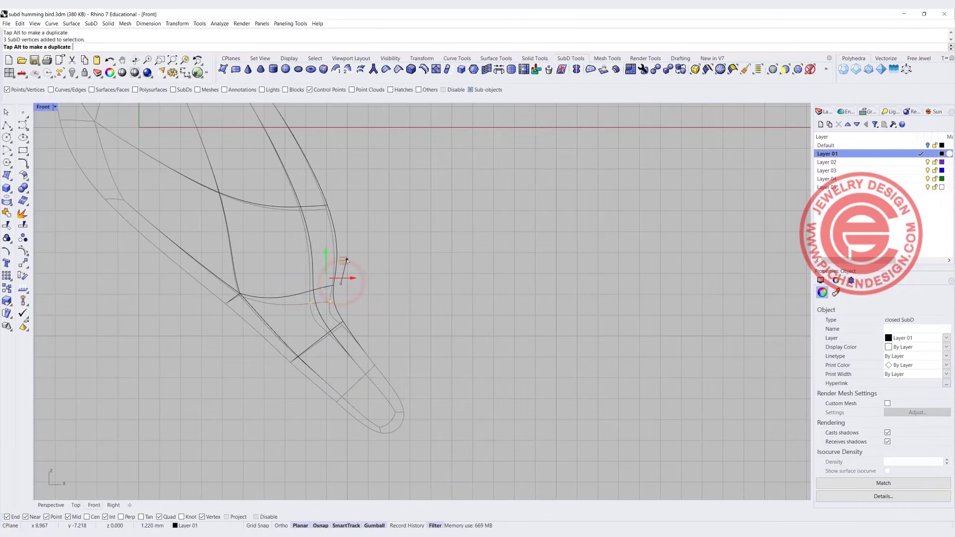
click(435, 322)
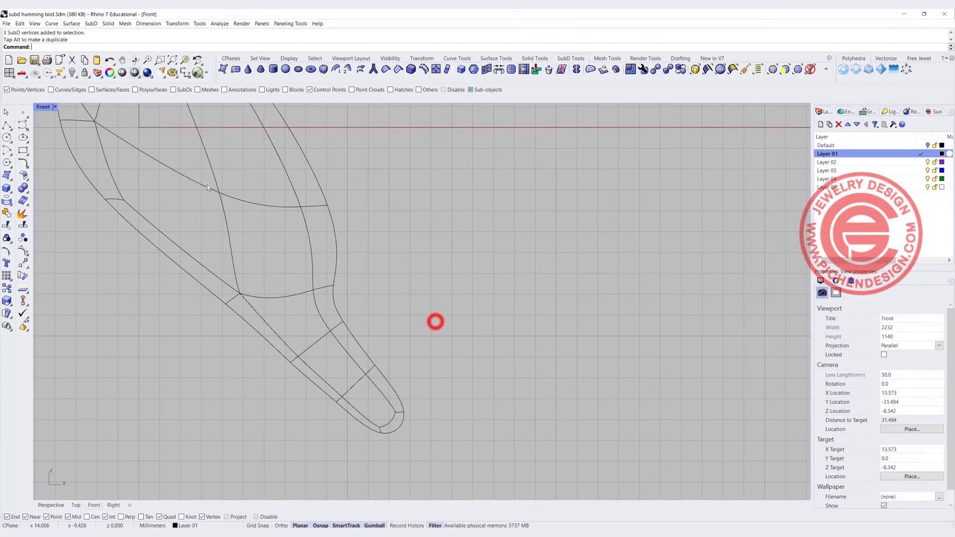
- Restore the four-view layout and narrow the six-vertex ring at the tail's base horizontally in the Right view
double_click(45, 107)
click(548, 201)
right_drag(548, 202, 581, 208)
scroll(581, 208, up, 6)
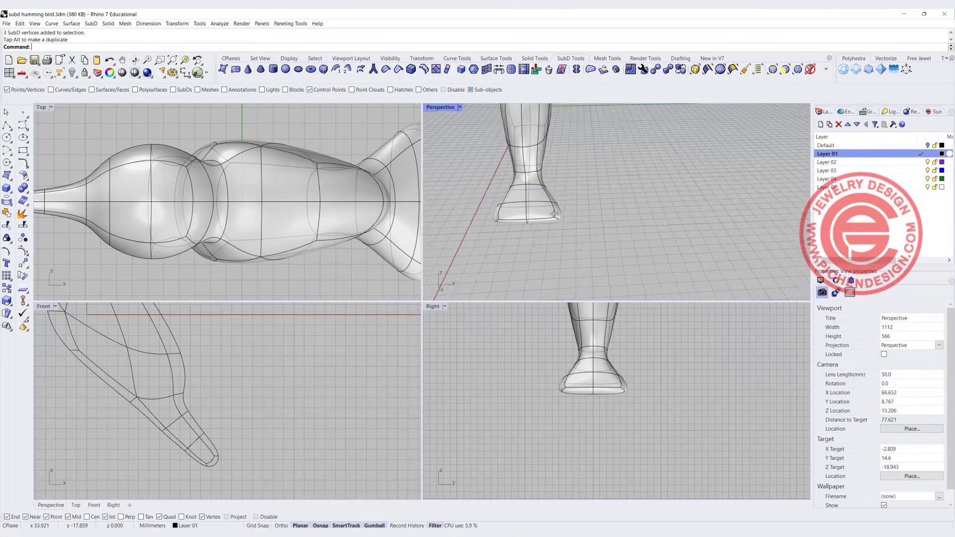
scroll(581, 208, up, 3)
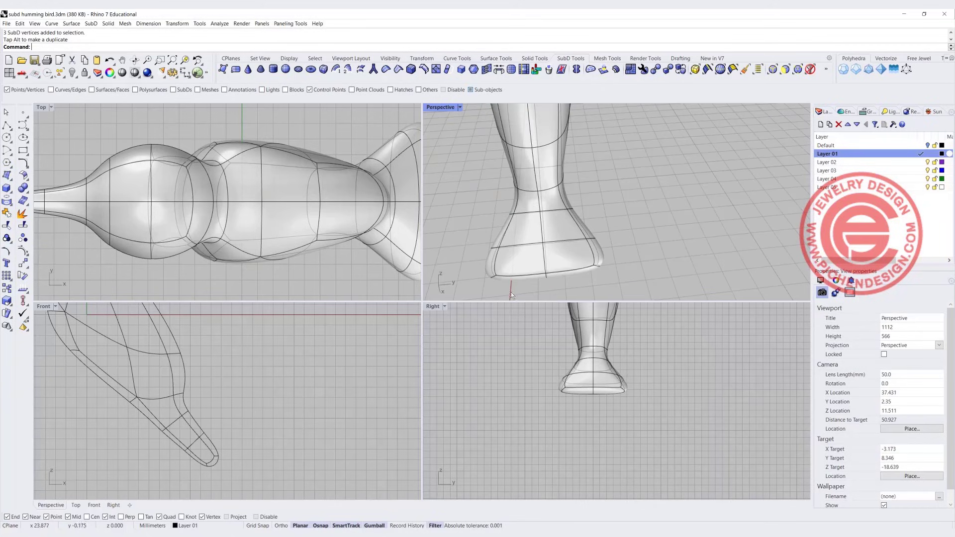
scroll(607, 391, up, 5)
right_drag(607, 391, 600, 398)
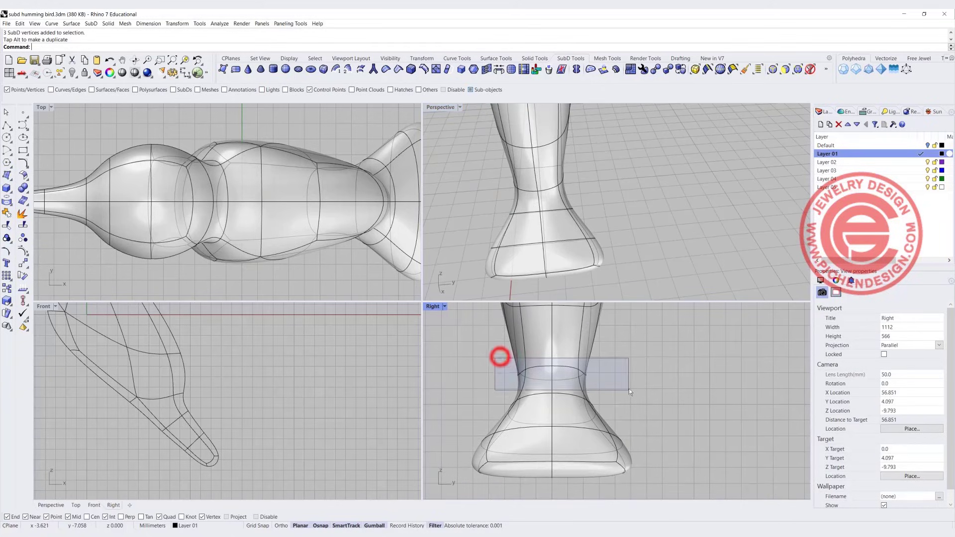
drag(629, 389, 629, 389)
drag(519, 372, 531, 373)
click(676, 394)
- Examine the whole bird's shape from behind in the Top and Perspective views, and enlarge the Perspective view
right_drag(559, 204, 598, 200)
scroll(657, 199, down, 4)
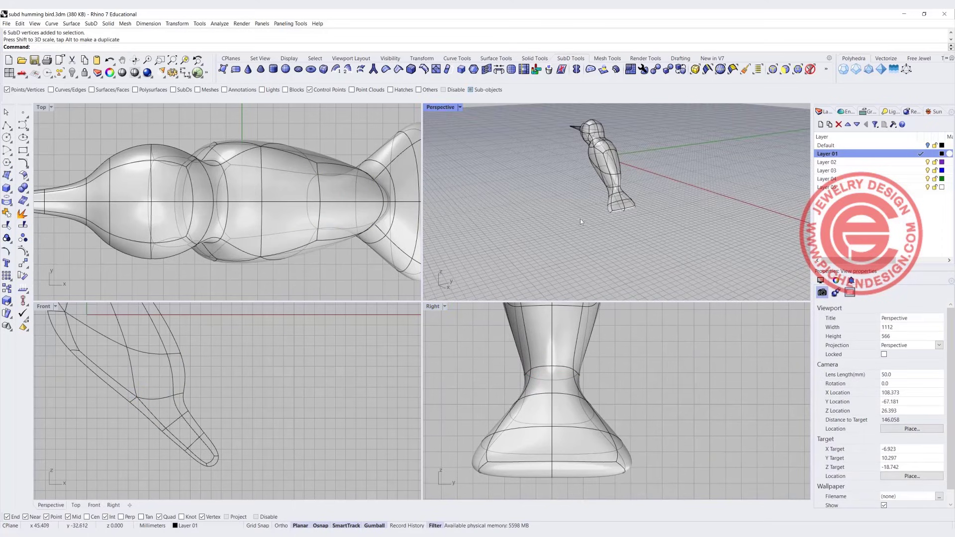
scroll(539, 197, down, 5)
right_drag(317, 226, 253, 214)
scroll(253, 214, down, 4)
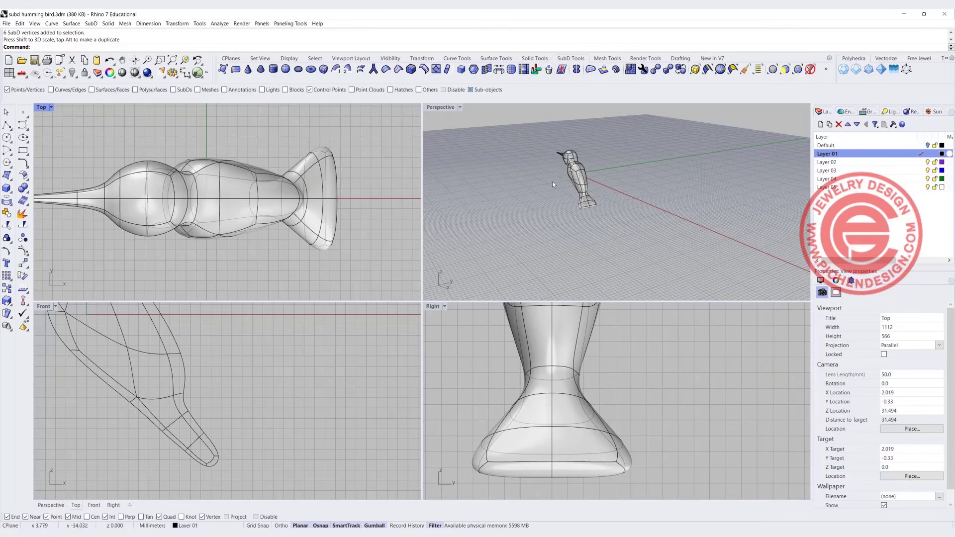
scroll(553, 184, up, 3)
double_click(438, 109)
scroll(371, 254, up, 5)
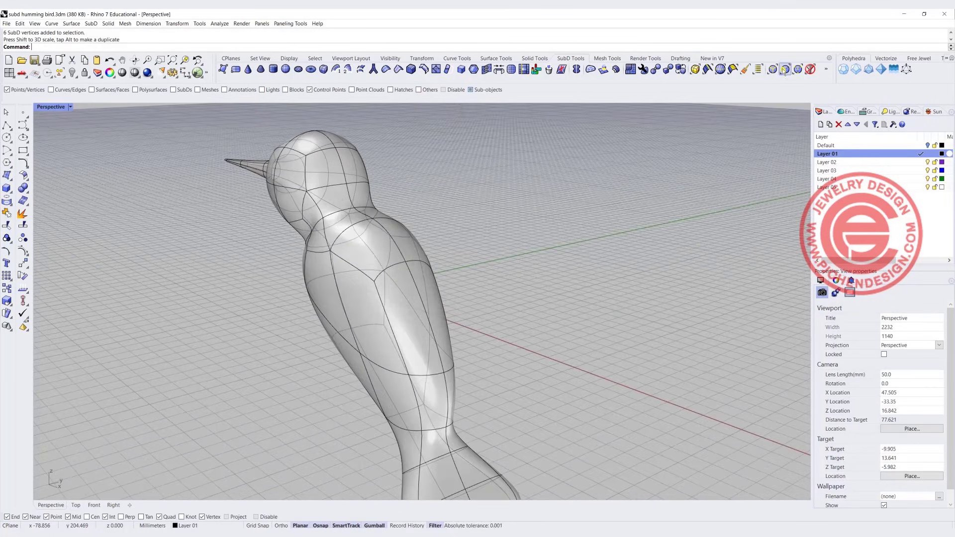
- Filter selection to faces, pick two adjacent faces on one side of the upper back, and extrude them outward in the Front view
click(784, 69)
click(357, 244)
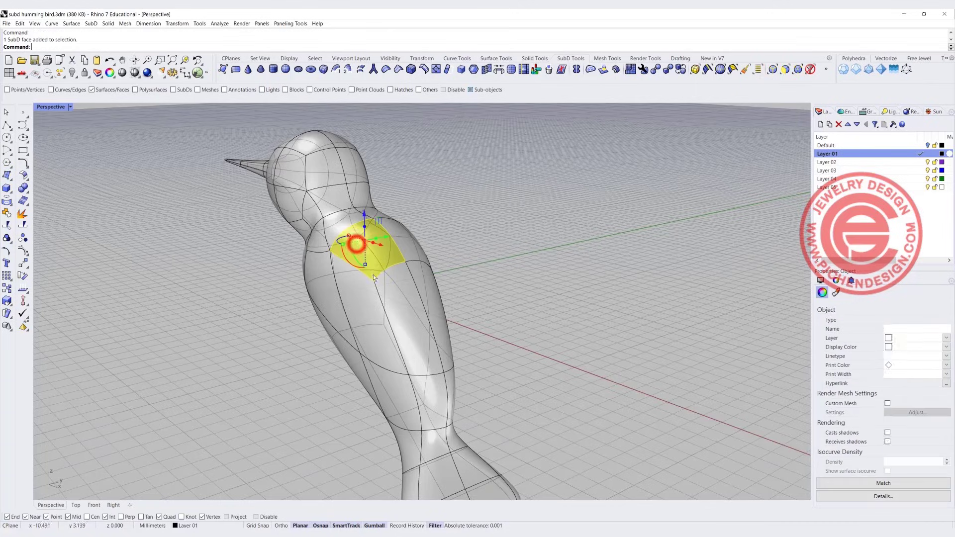
shift+click(394, 303)
double_click(49, 106)
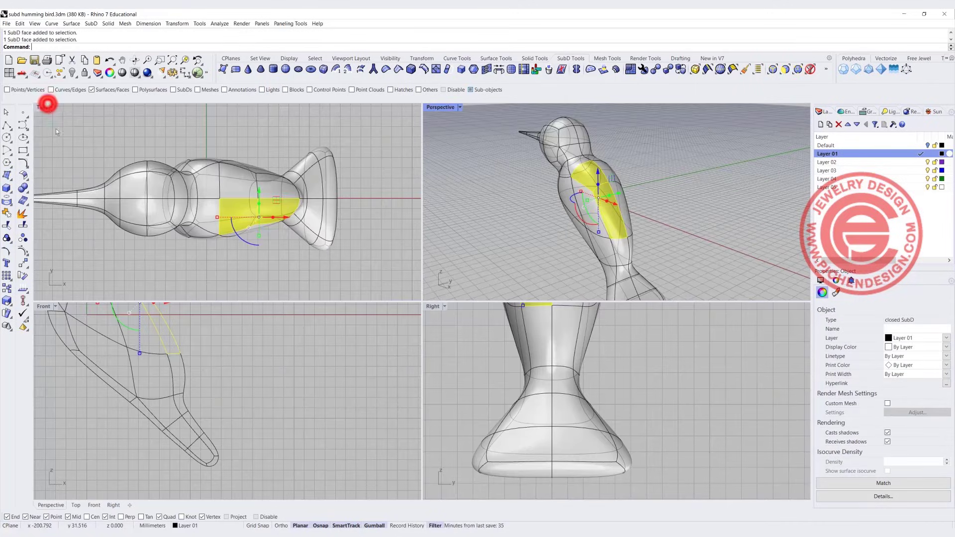
scroll(165, 407, down, 4)
right_drag(164, 406, 185, 438)
scroll(201, 378, up, 6)
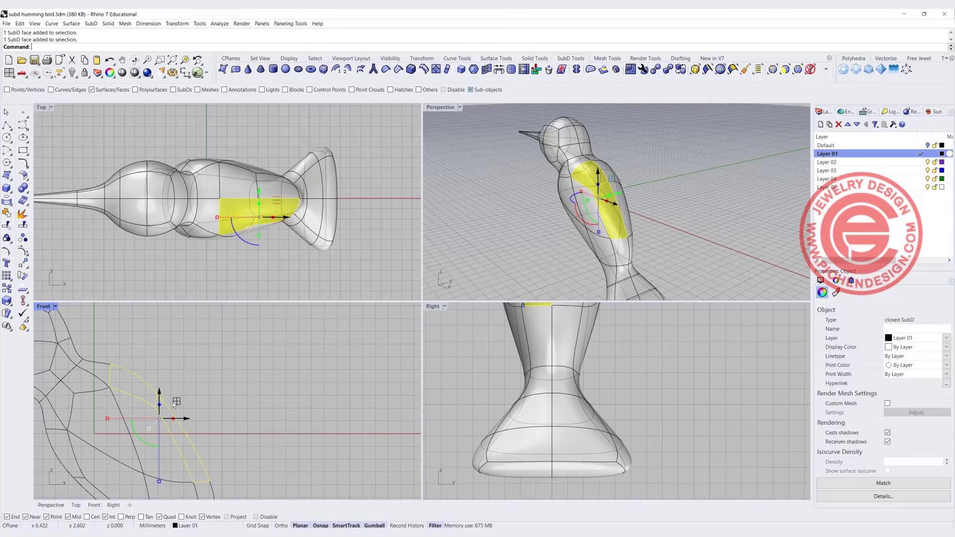
drag(189, 419, 240, 375)
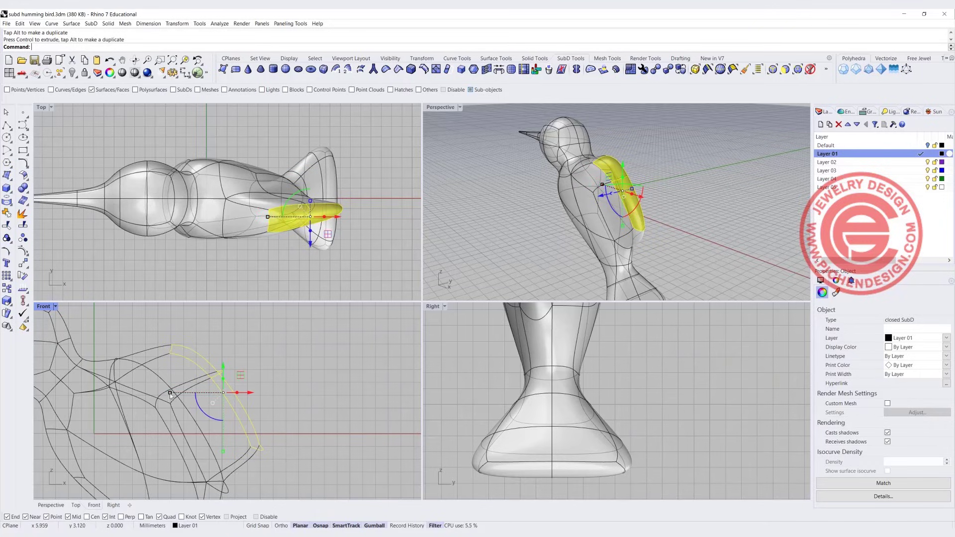
- Scale down the end faces of the first wing extrusion, then extrude them outward again with a smaller end in the Front view
drag(170, 395, 216, 354)
right_drag(548, 201, 467, 218)
right_drag(226, 357, 223, 382)
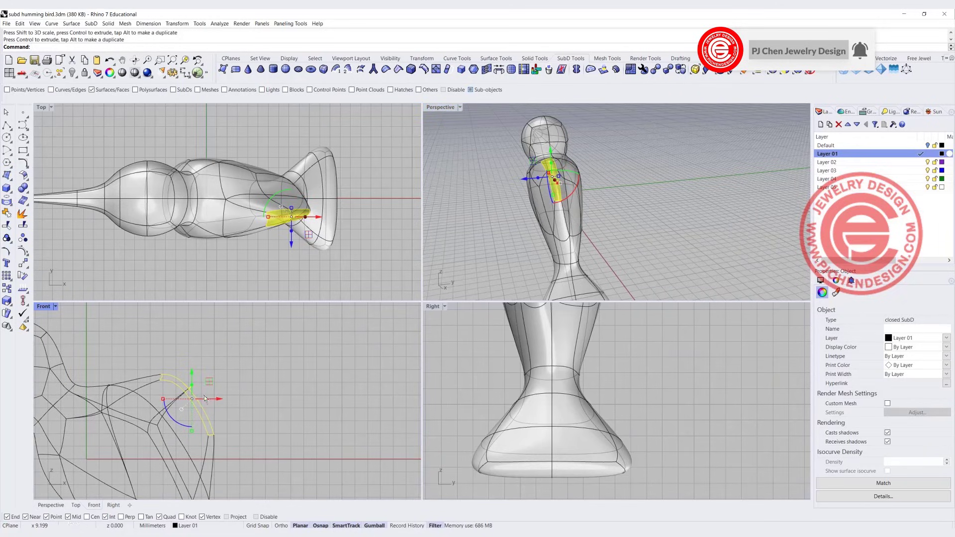
drag(205, 398, 199, 378)
- Extrude the wing's end faces outward once more in the Front view and scale them down to form a narrow tip
scroll(228, 376, up, 3)
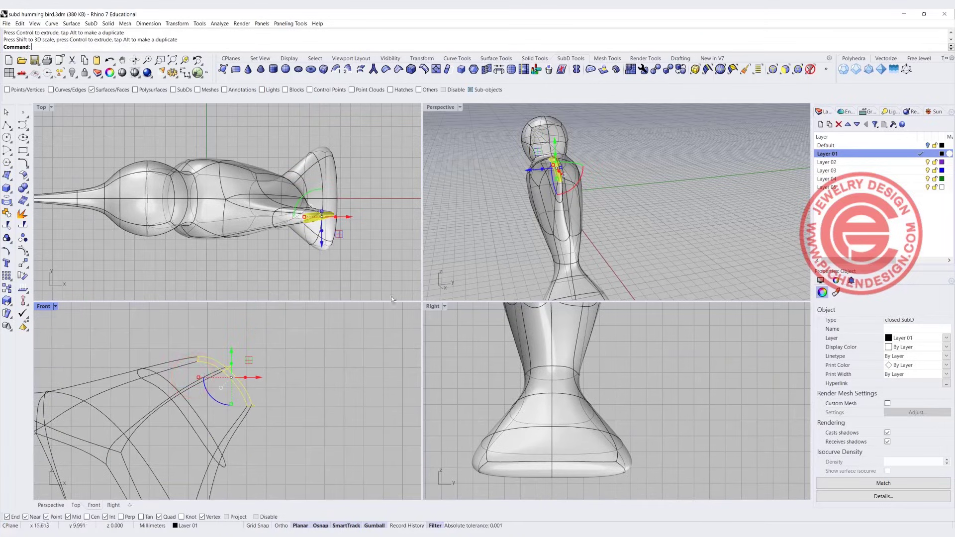
mouse_move(627, 197)
right_down()
mouse_move(676, 190)
mouse_move(645, 199)
right_up()
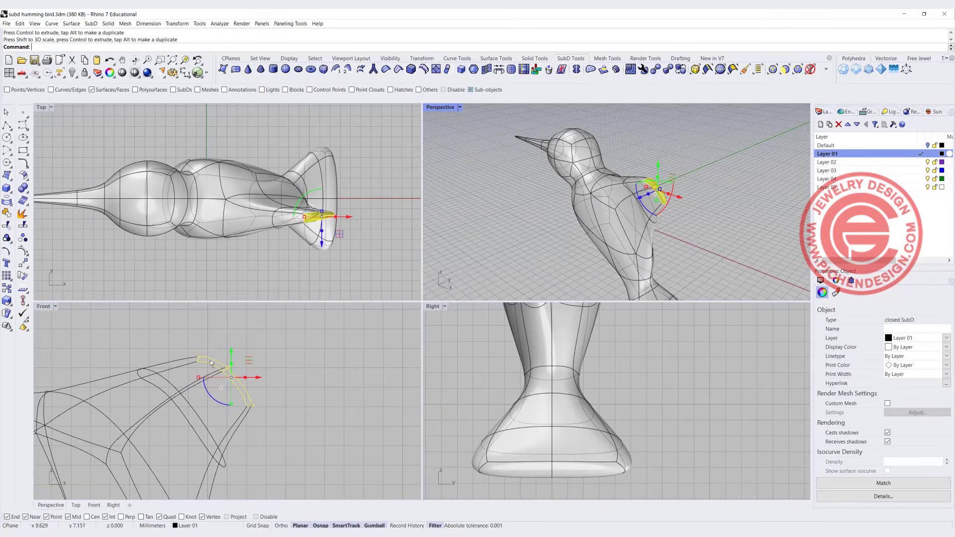
right_drag(266, 372, 230, 394)
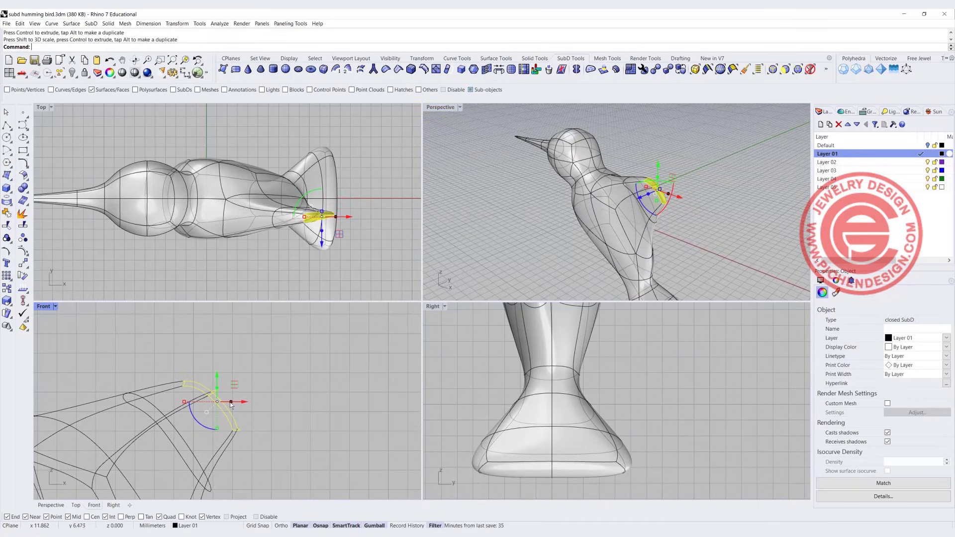
ctrl+drag(230, 403, 276, 358)
drag(230, 378, 251, 383)
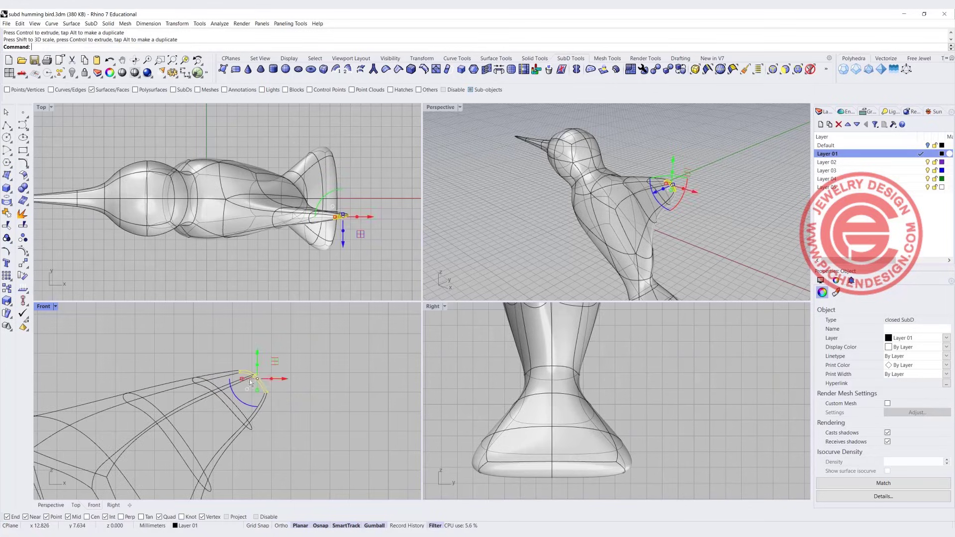
click(487, 229)
- Select all faces of the wing's outer sections and raise and tilt them upward in the Front view
right_drag(696, 206, 610, 188)
scroll(253, 402, down, 8)
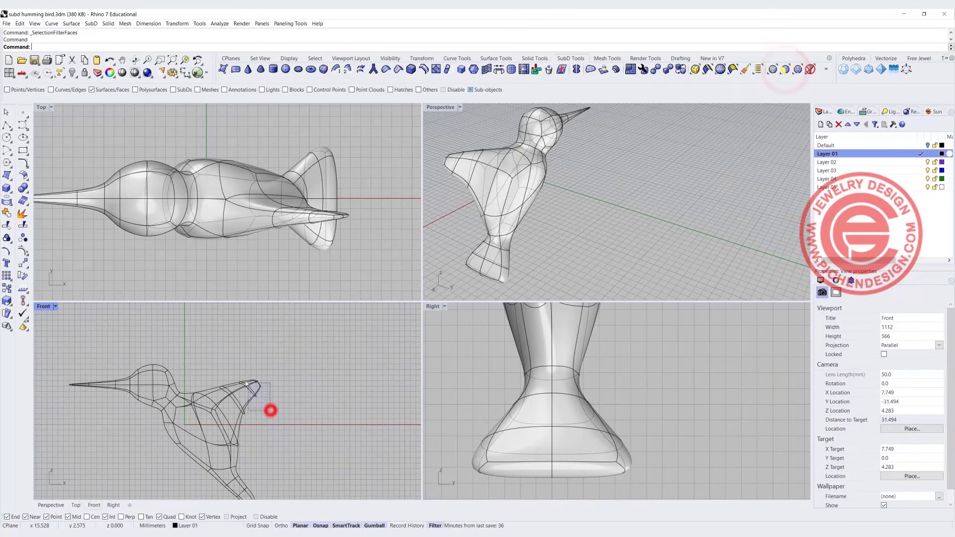
drag(240, 366, 226, 359)
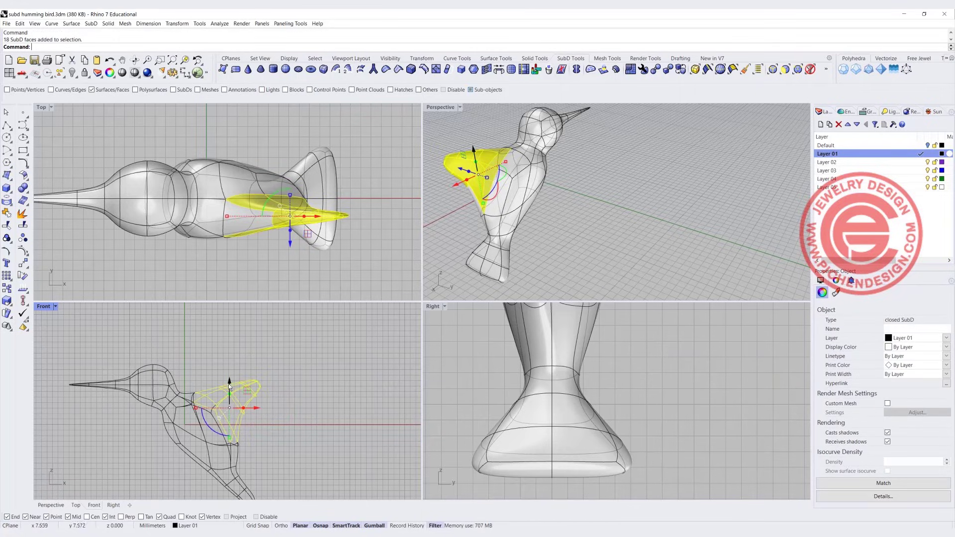
scroll(276, 398, up, 2)
drag(276, 398, 232, 357)
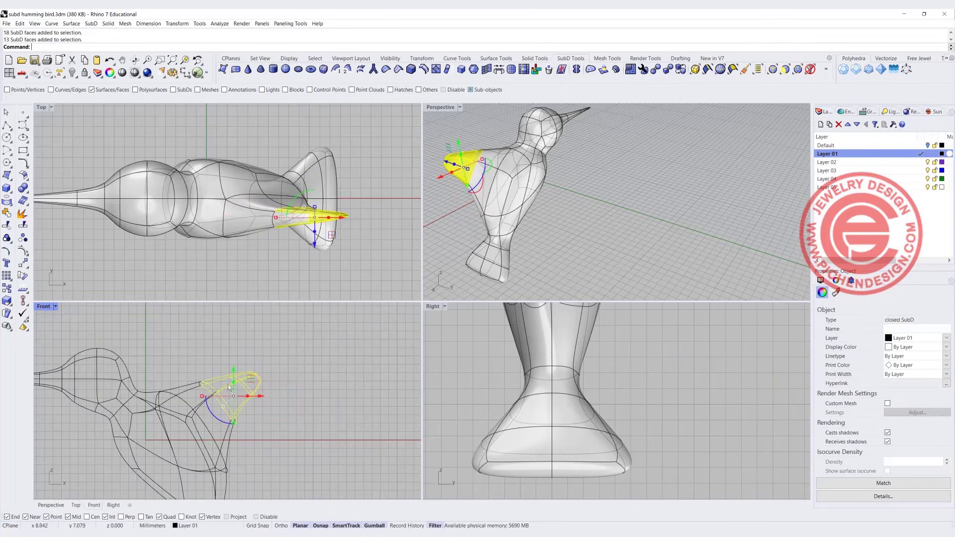
right_drag(609, 193, 652, 195)
scroll(507, 210, up, 8)
shift+click(501, 207)
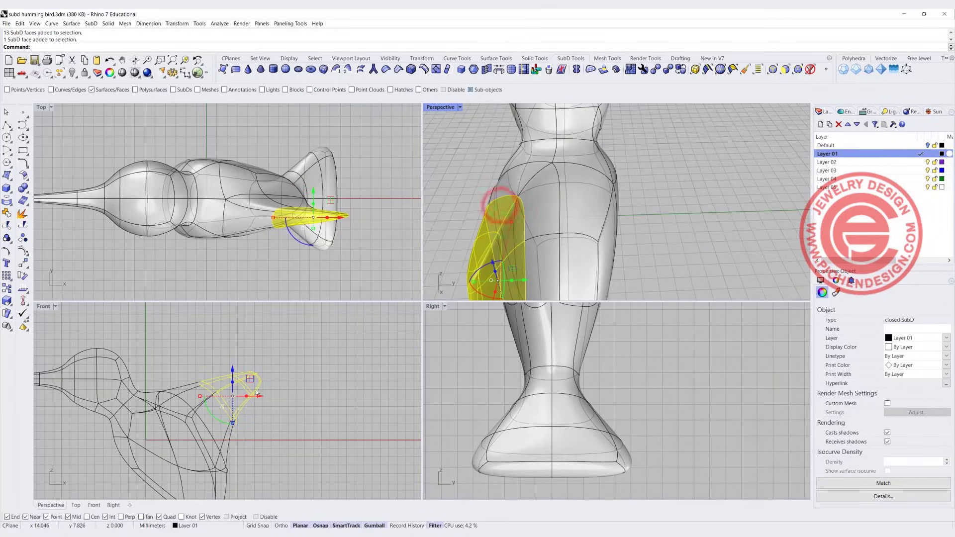
drag(249, 383, 260, 348)
drag(226, 391, 234, 379)
click(644, 204)
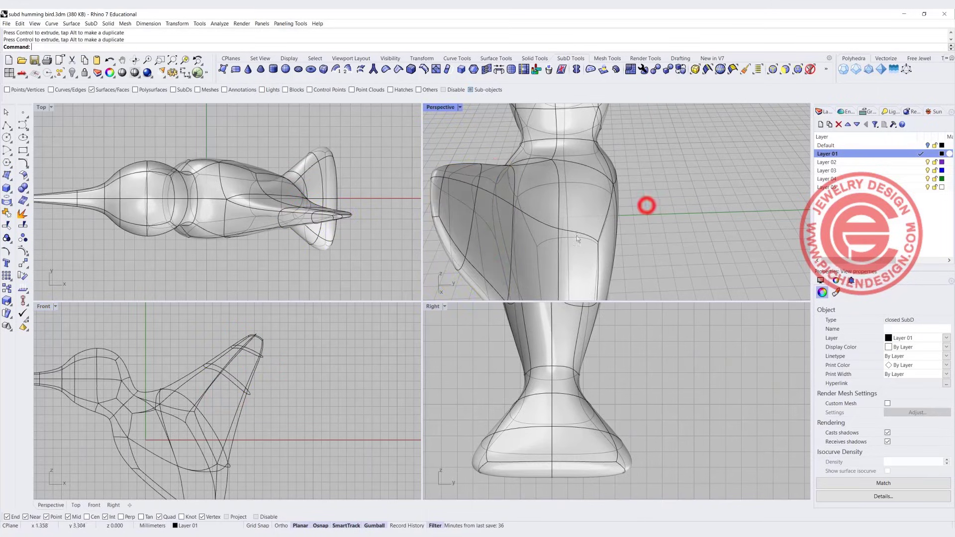
- Select all the wing's faces, including its base, and rotate them outward from the body about the wing root in the Top view
scroll(644, 204, down, 5)
right_drag(644, 205, 569, 214)
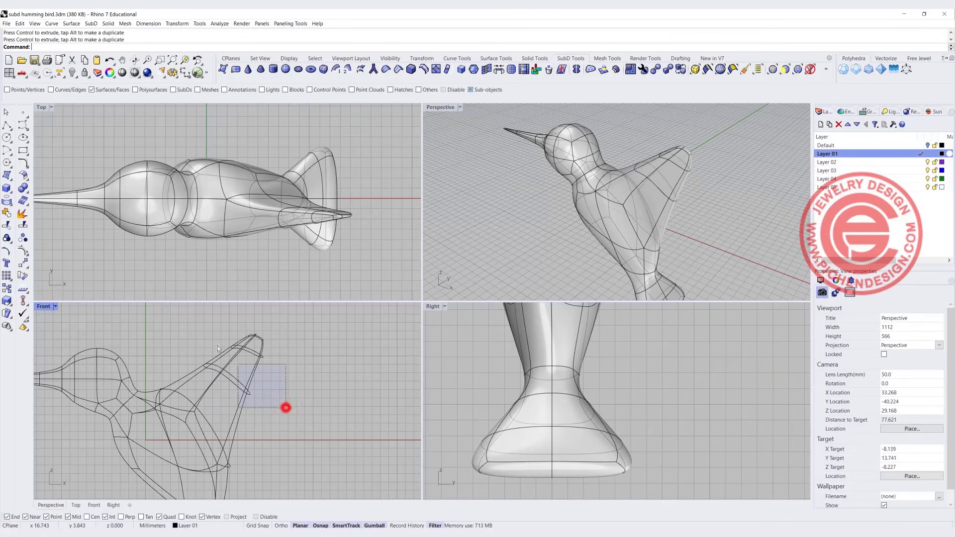
mouse_move(217, 345)
mouse_down()
mouse_move(209, 332)
mouse_move(207, 339)
mouse_up()
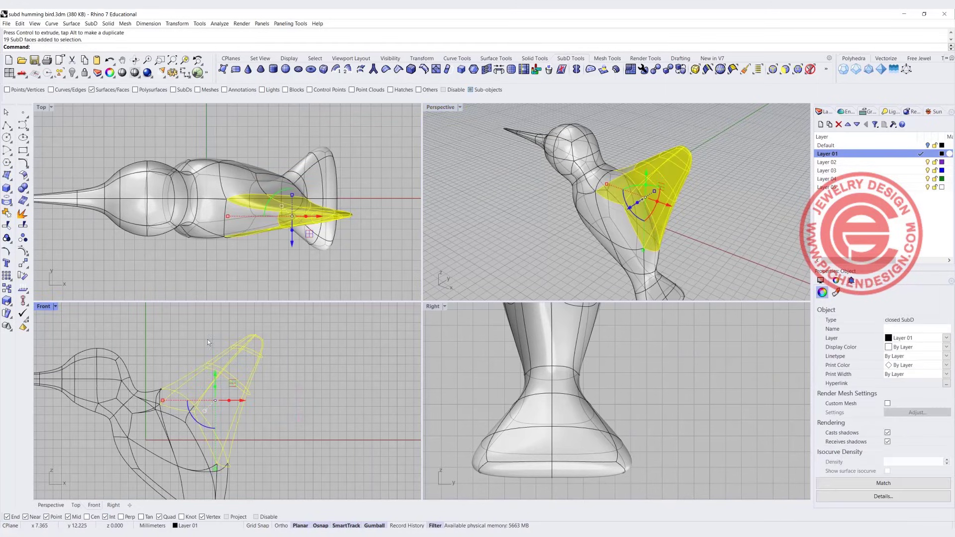
scroll(199, 388, up, 2)
shift+click(199, 386)
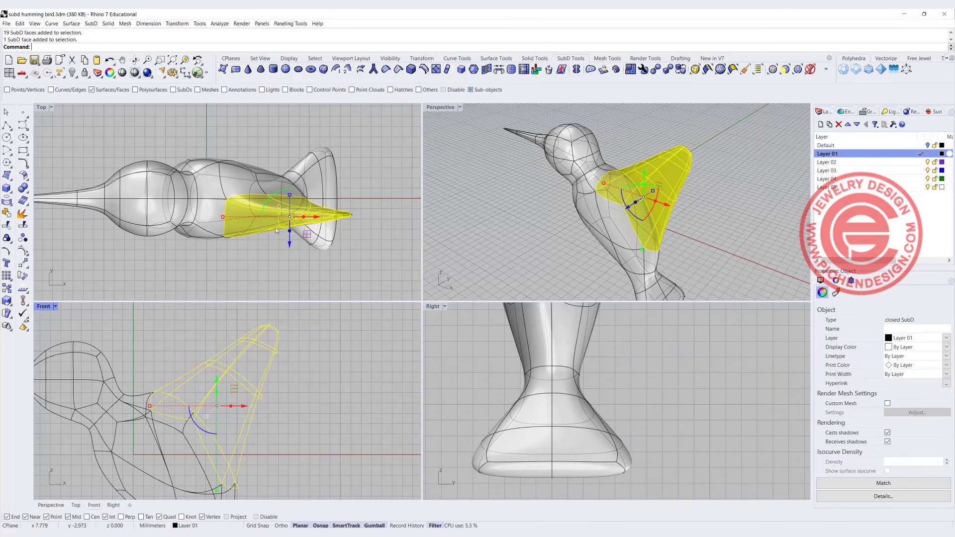
click(23, 275)
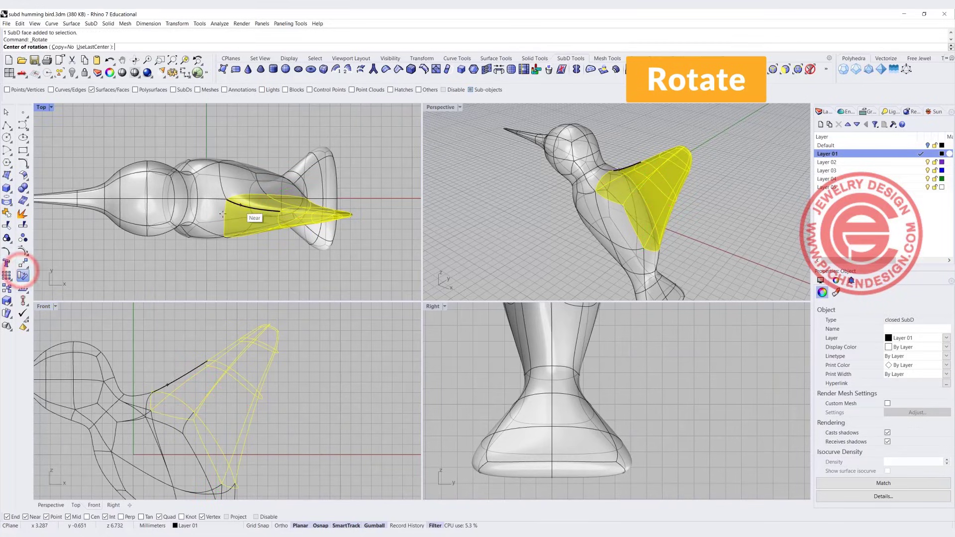
click(219, 216)
click(412, 206)
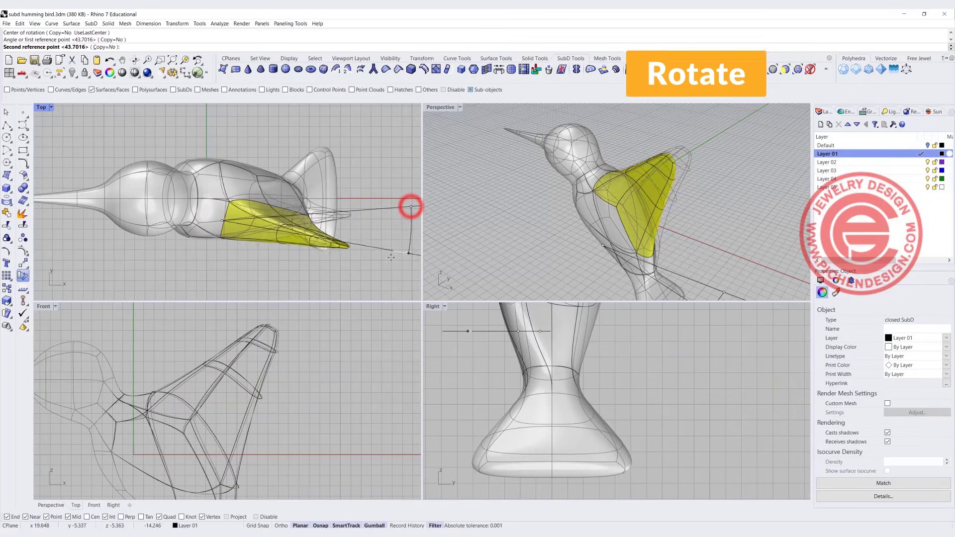
click(370, 287)
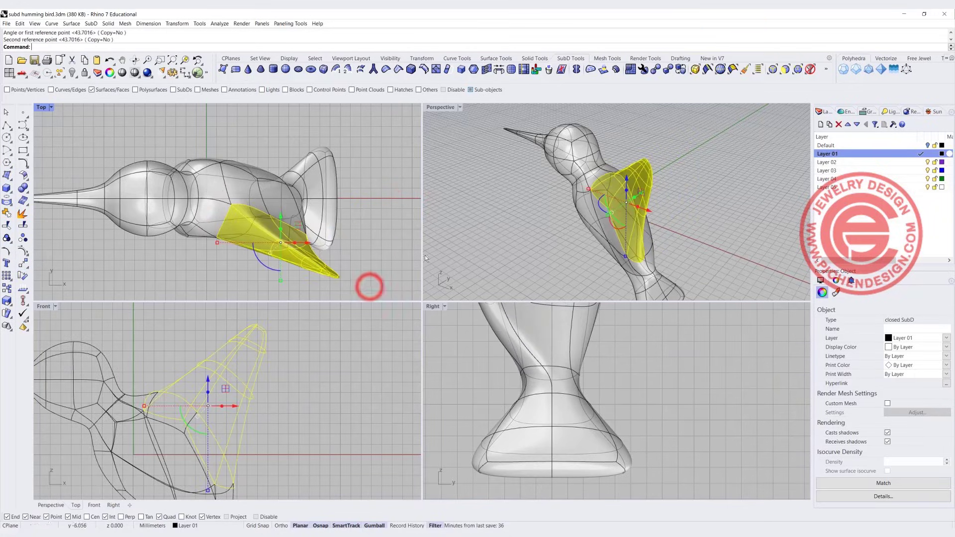
click(381, 224)
- Examine the rotated wing and its junction with the body from behind, below and the side
scroll(611, 202, down, 4)
right_drag(576, 266, 597, 216)
scroll(228, 416, down, 4)
right_drag(228, 417, 225, 373)
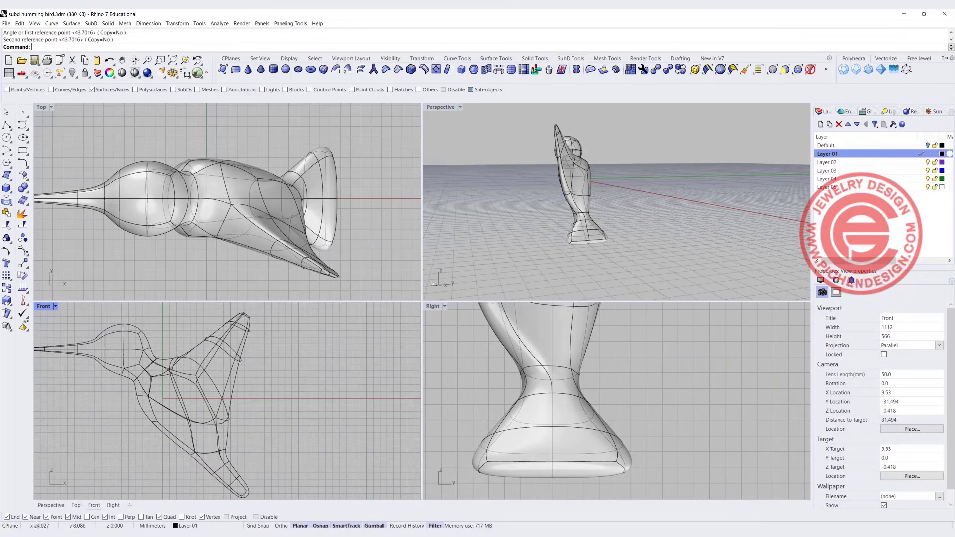
right_drag(572, 224, 653, 196)
scroll(679, 191, up, 3)
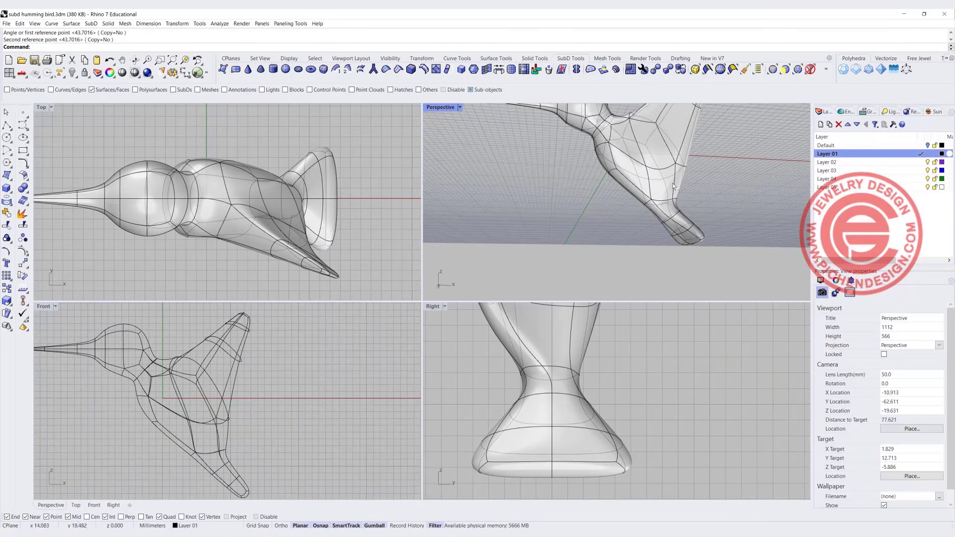
scroll(229, 421, up, 3)
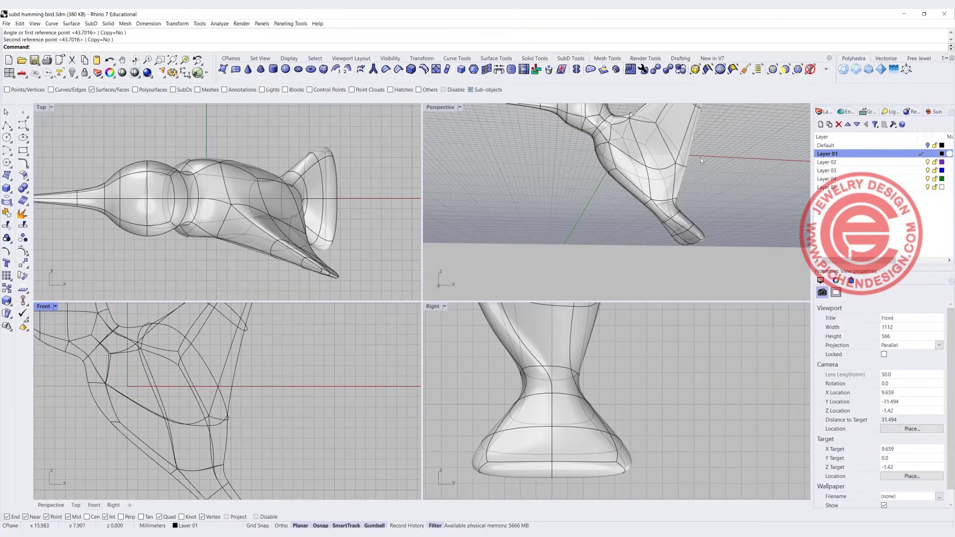
right_drag(700, 158, 633, 194)
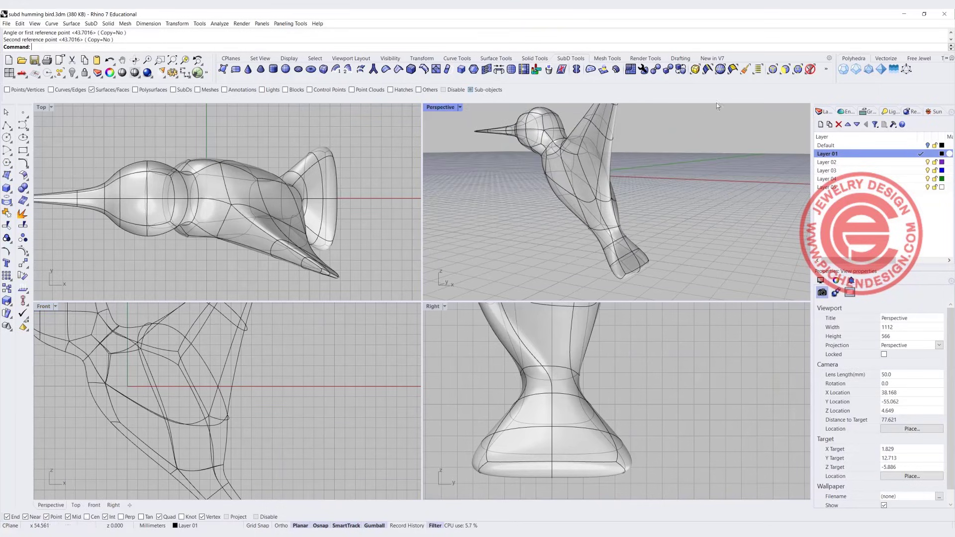
- Filter selection to edges and move the edge at the wing's lower rear base forward toward the body in the Front view
click(784, 69)
scroll(604, 208, up, 5)
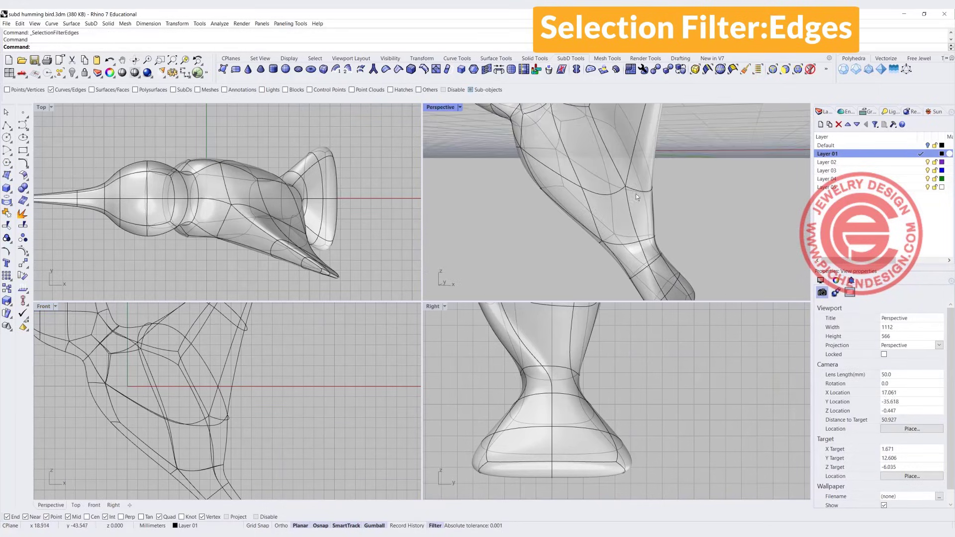
click(633, 190)
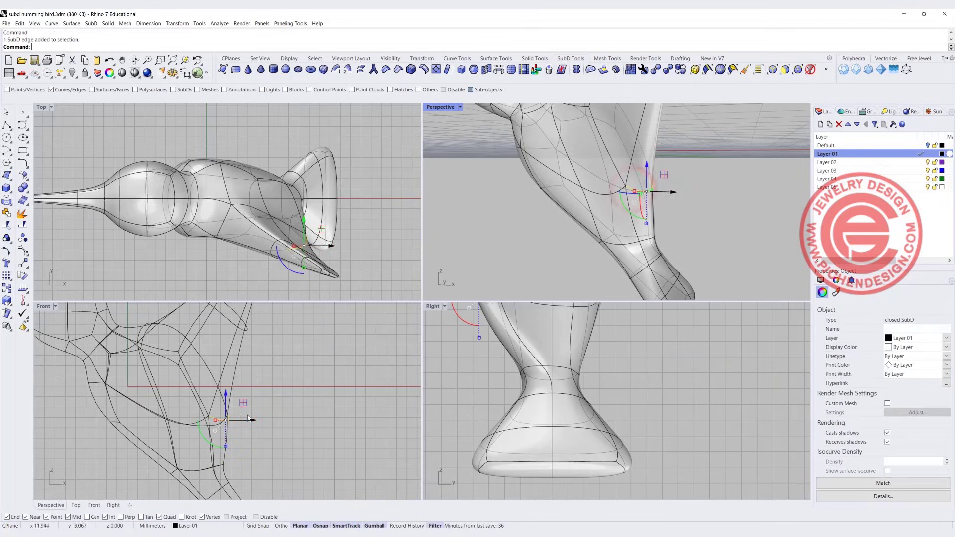
drag(244, 403, 209, 403)
click(292, 417)
- Reflect the SubD bird across the X axis in the Top view, keeping the side with the wing and automatic snapping
scroll(683, 238, down, 5)
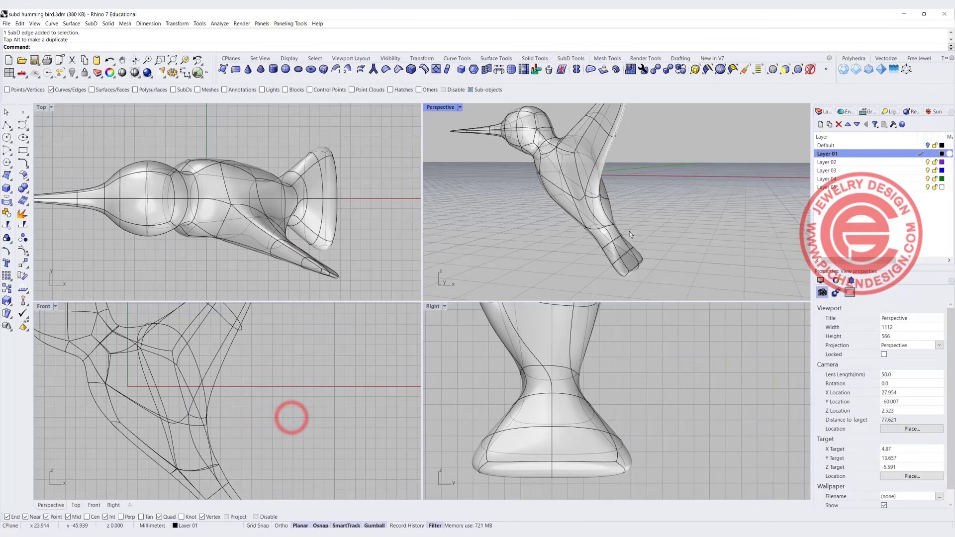
right_drag(683, 237, 580, 252)
right_drag(542, 159, 513, 257)
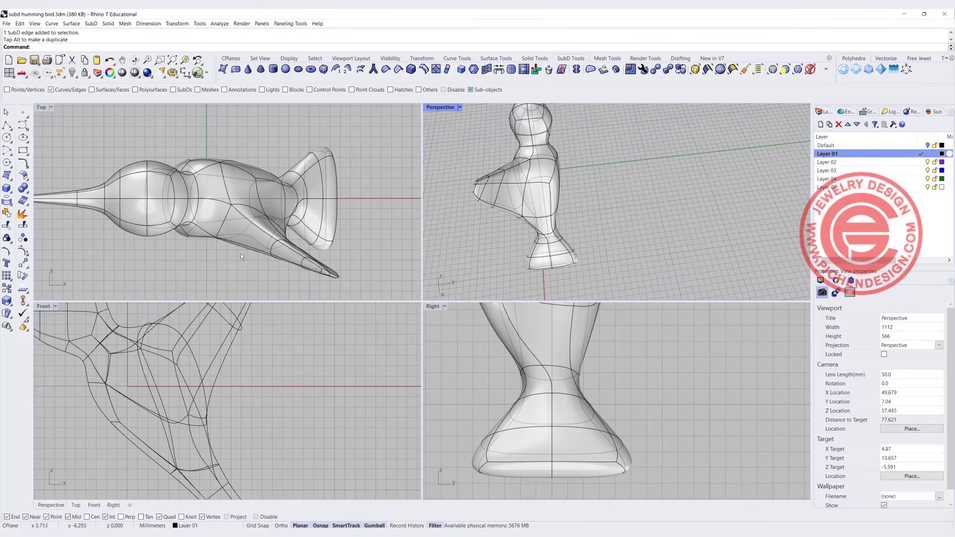
scroll(290, 233, down, 3)
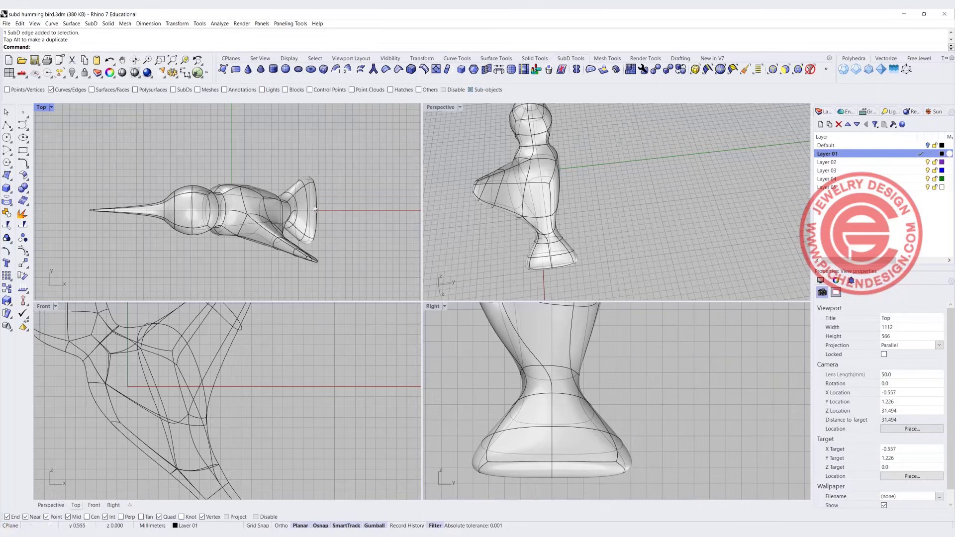
click(576, 70)
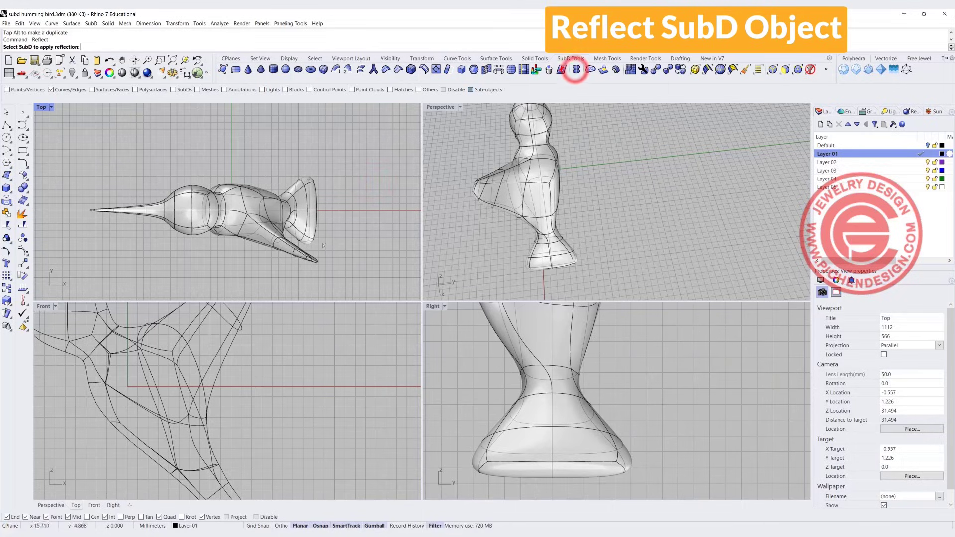
click(247, 195)
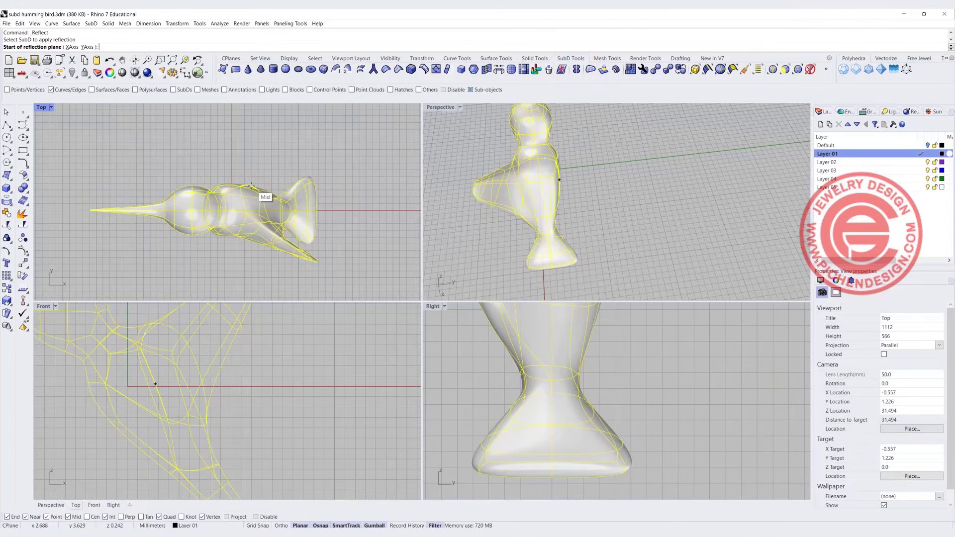
click(72, 47)
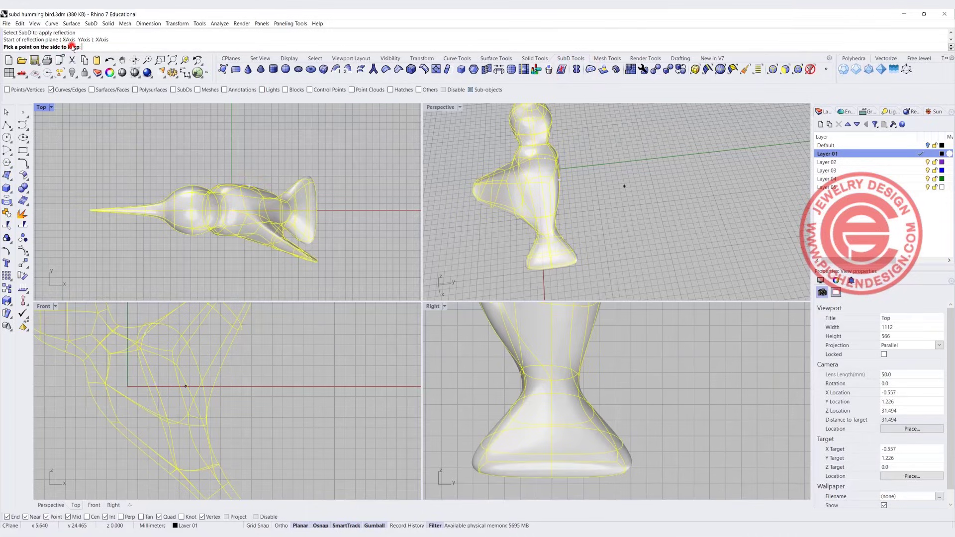
click(207, 267)
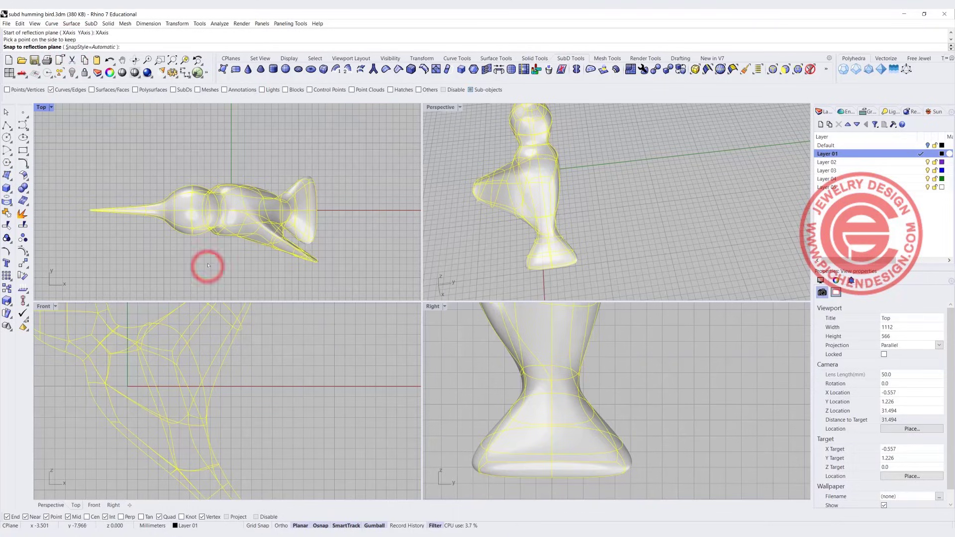
key(Return)
- Enlarge the Perspective view and examine the symmetrical bird from the side and from behind
right_drag(625, 216, 684, 209)
double_click(440, 107)
scroll(436, 258, down, 3)
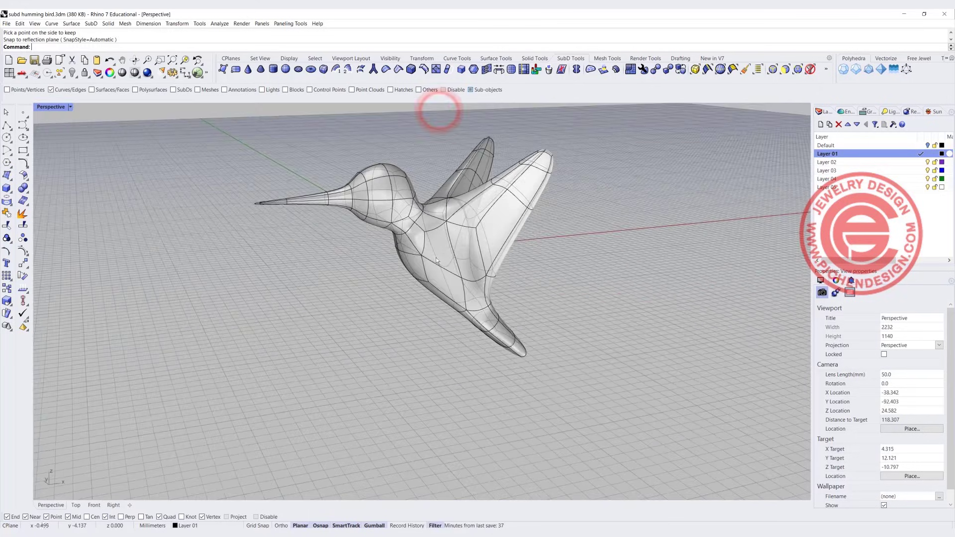
right_drag(445, 259, 352, 269)
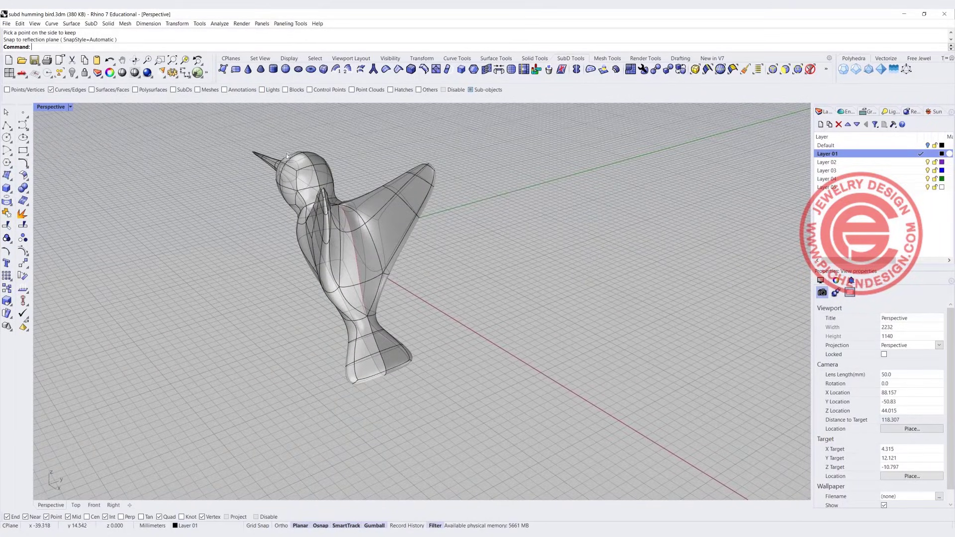
right_drag(313, 181, 297, 254)
scroll(258, 213, up, 3)
- Try pulling an edge at one wing's tip outward to test the symmetry, and undo the move
click(269, 218)
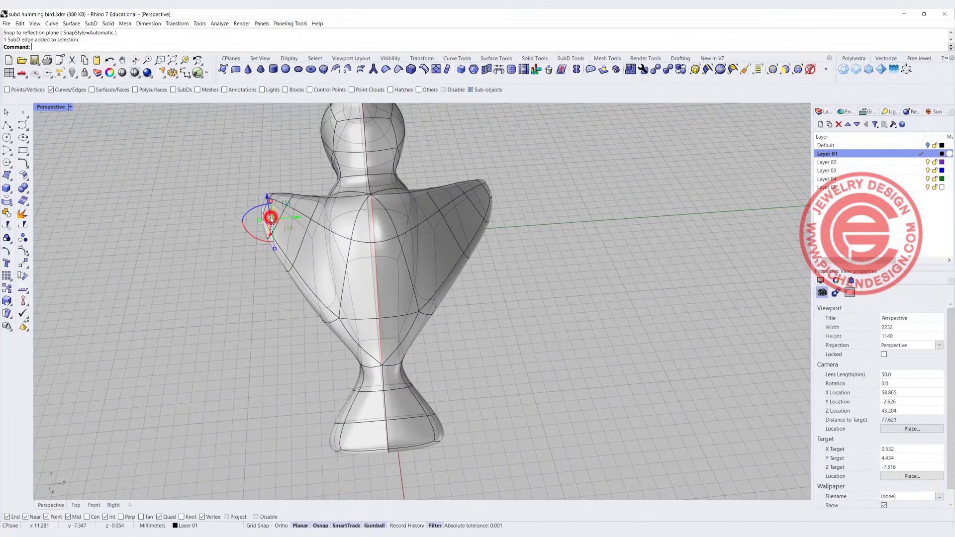
drag(297, 218, 265, 220)
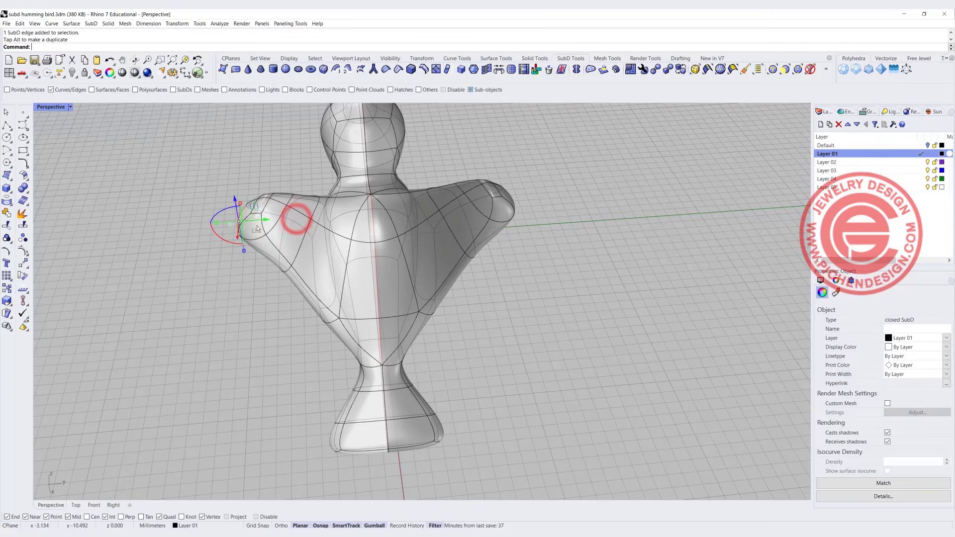
key(ctrl+z)
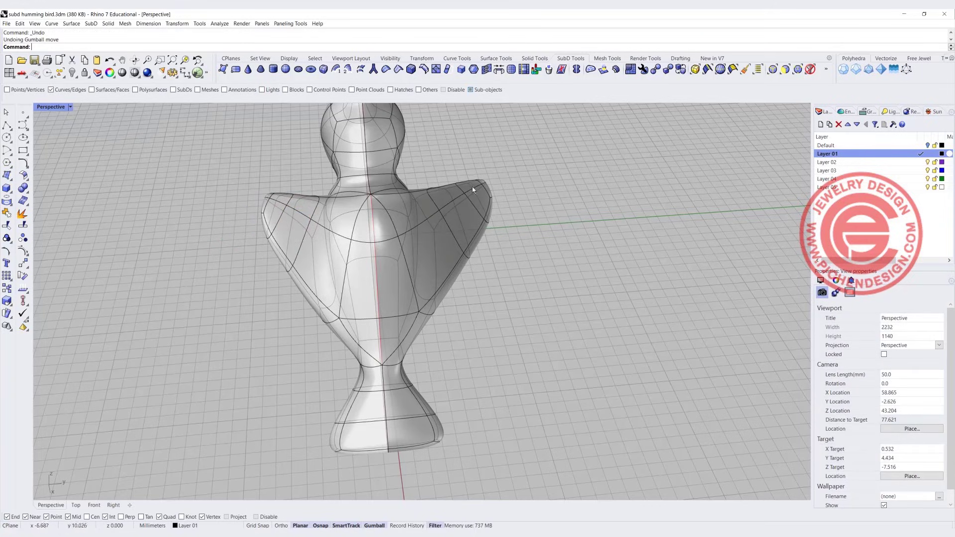
click(553, 162)
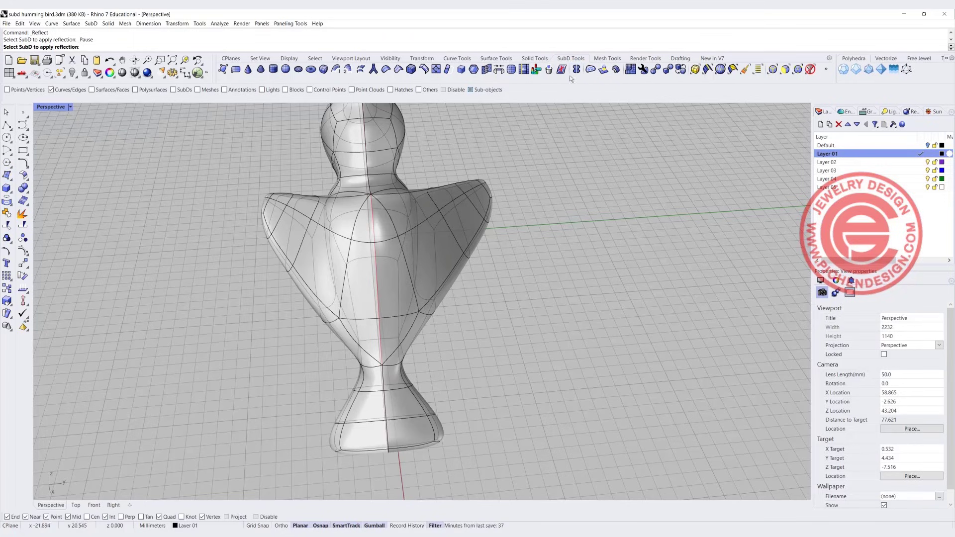
- Remove the reflection symmetry from the SubD bird so its wings can be edited independently
click(397, 228)
scroll(473, 270, down, 8)
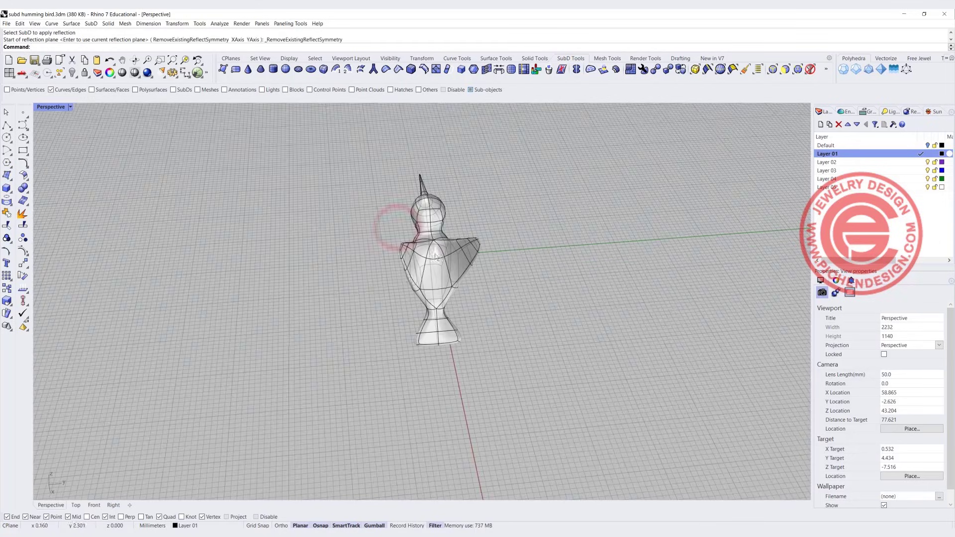
right_drag(408, 278, 512, 233)
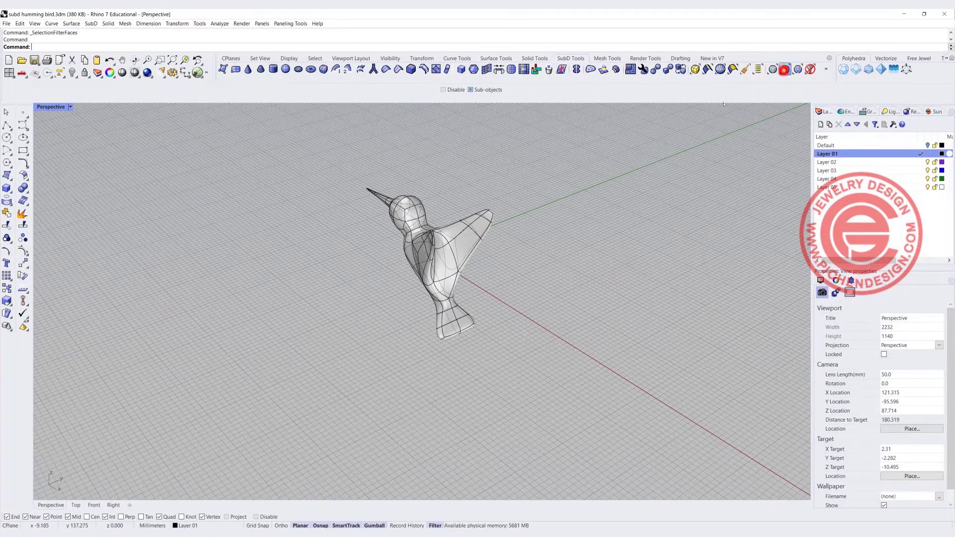
click(785, 69)
drag(509, 250, 463, 198)
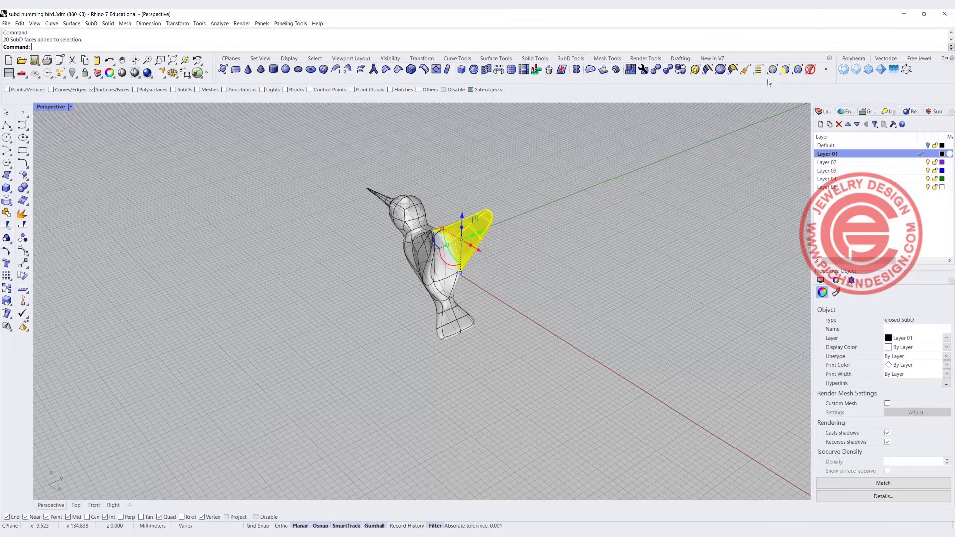
key(Escape)
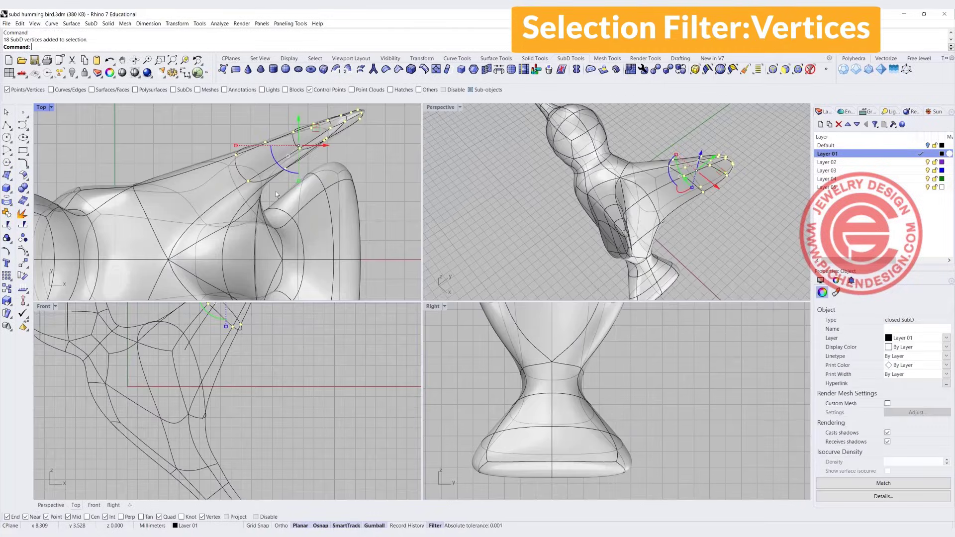
click(227, 166)
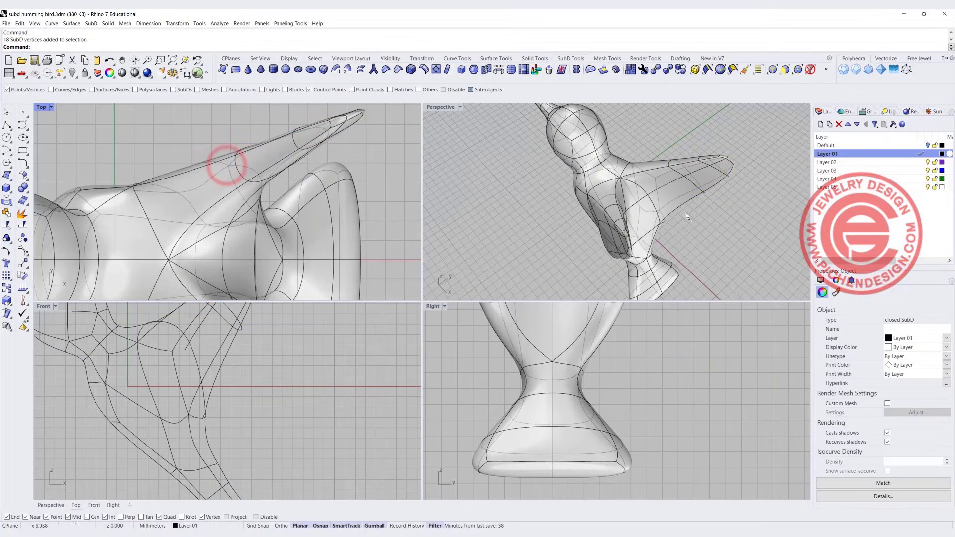
right_drag(686, 213, 722, 245)
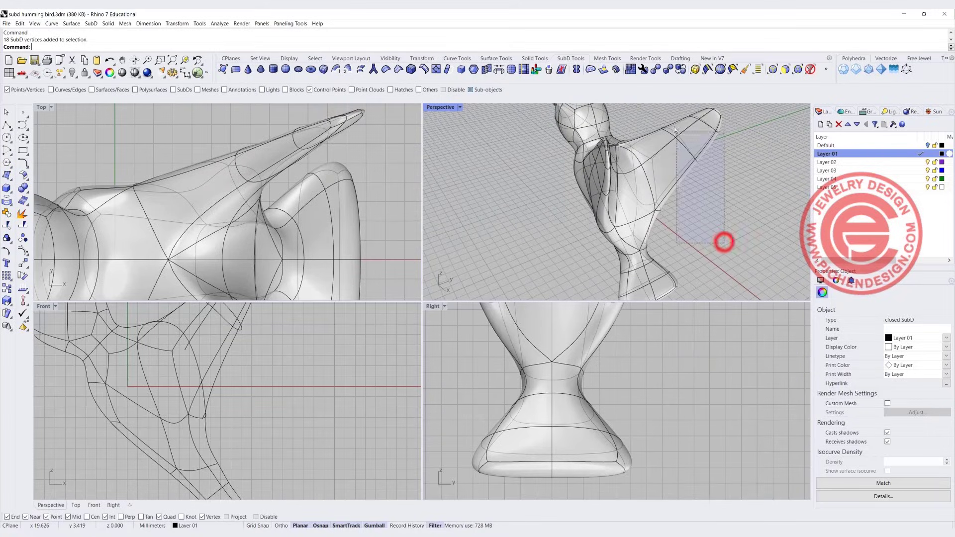
drag(675, 130, 652, 116)
right_drag(646, 118, 637, 181)
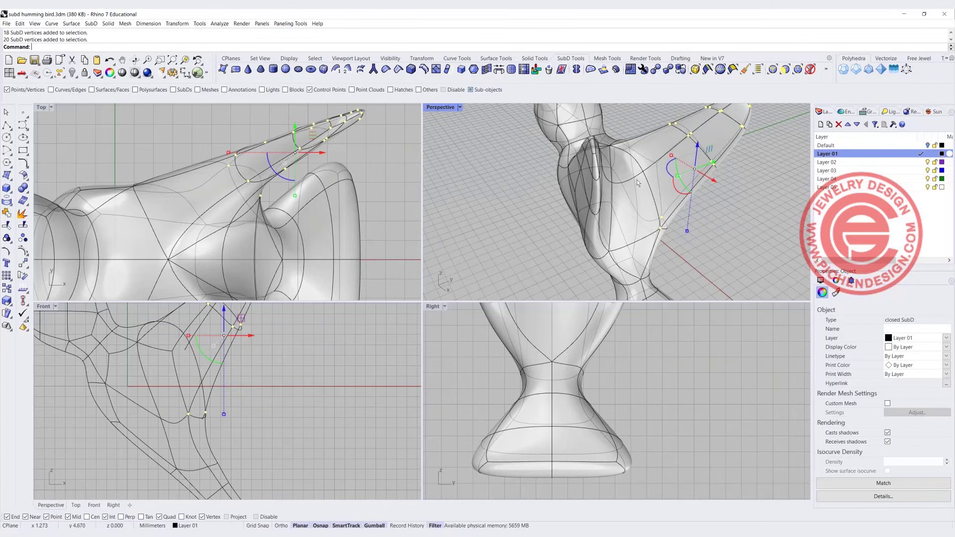
scroll(636, 180, up, 2)
click(663, 160)
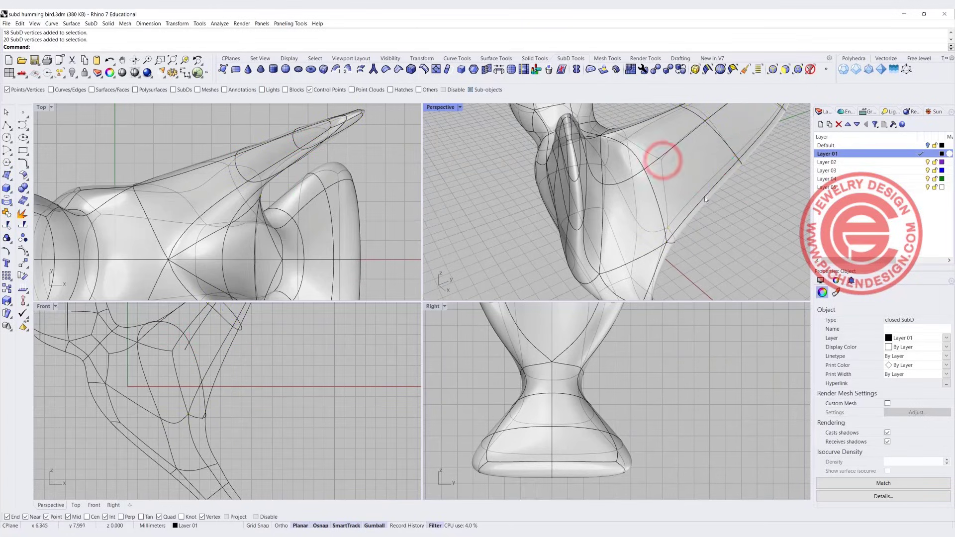
- Select one wing's vertices from the tip down to its lower base, adding the vertices where it joins the back
scroll(711, 211, down, 5)
drag(697, 145, 699, 147)
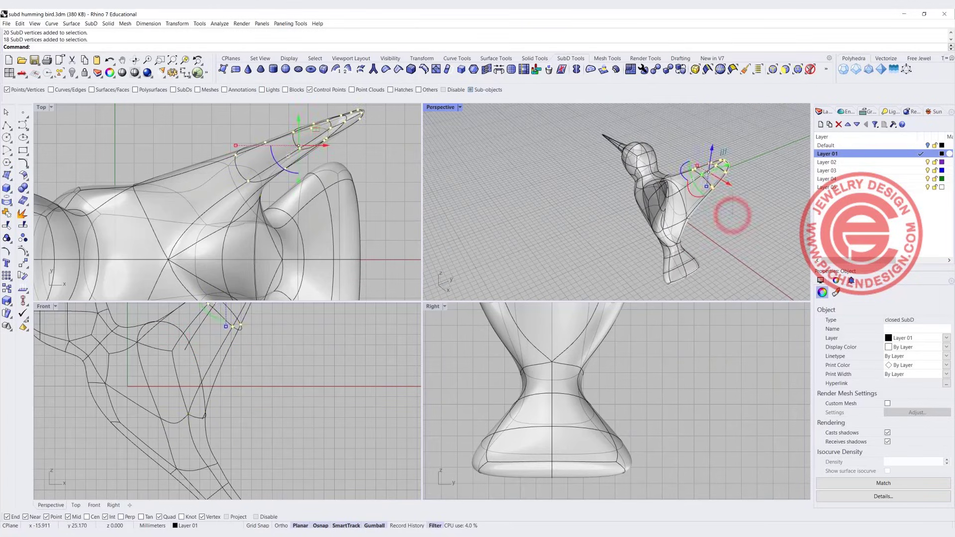
scroll(700, 225, up, 5)
shift+drag(730, 222, 680, 176)
scroll(734, 193, down, 5)
right_drag(734, 193, 668, 201)
scroll(668, 201, up, 6)
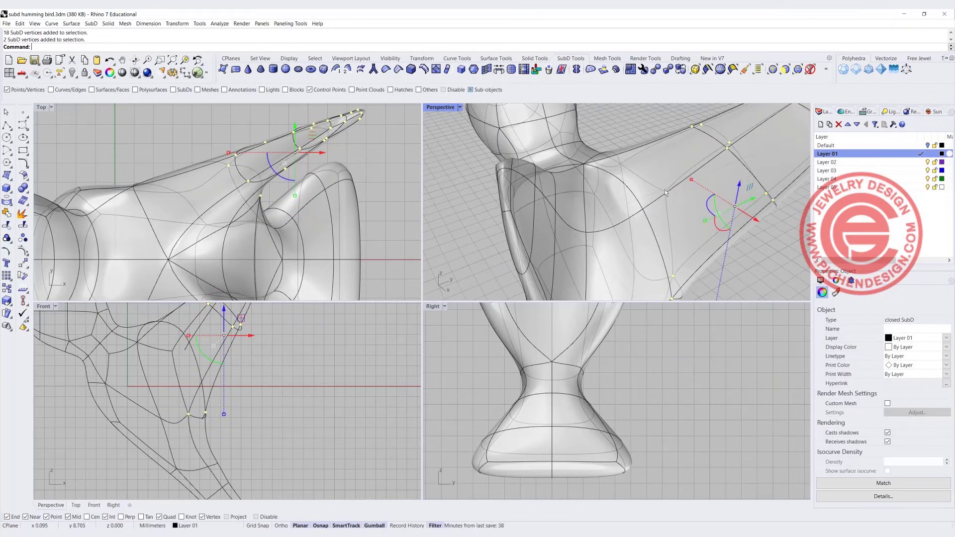
shift+click(665, 192)
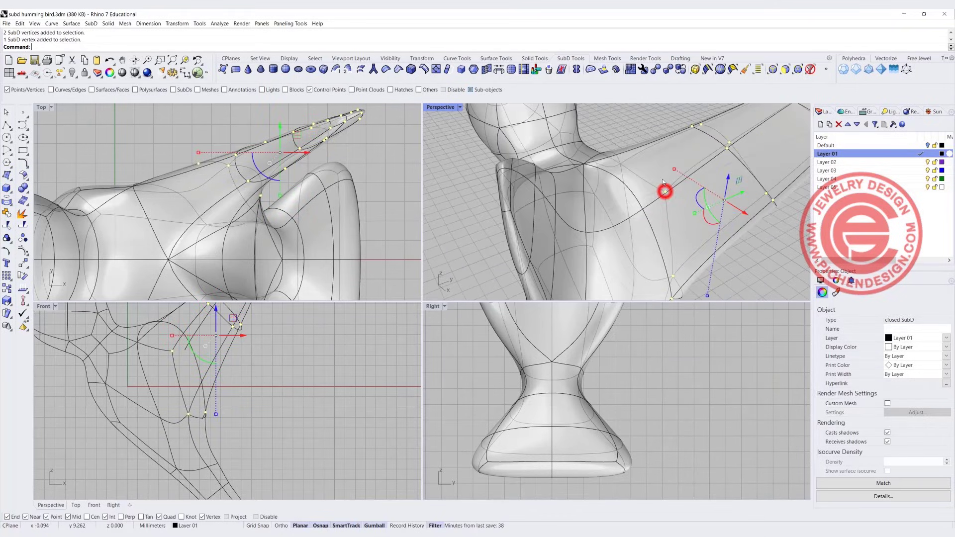
shift+click(585, 164)
shift+click(621, 164)
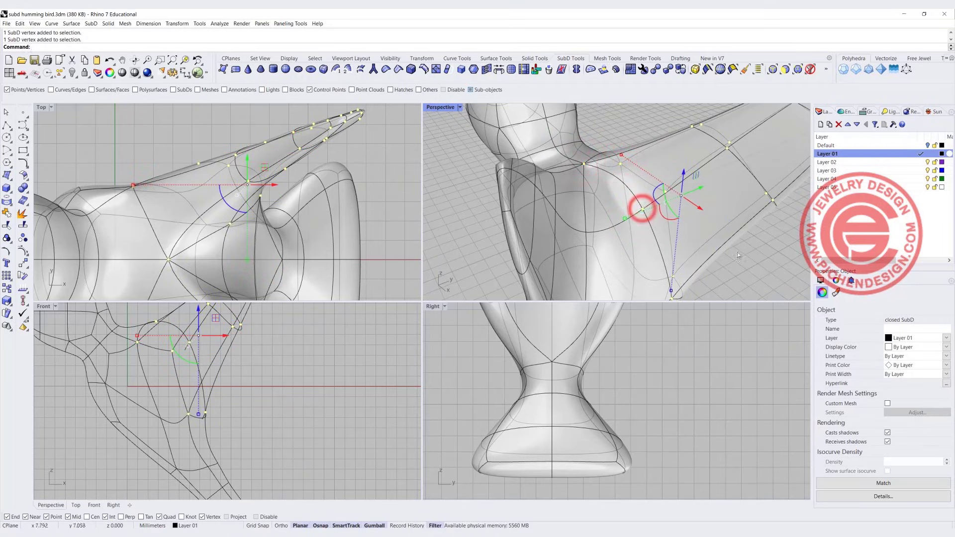
right_drag(738, 256, 629, 241)
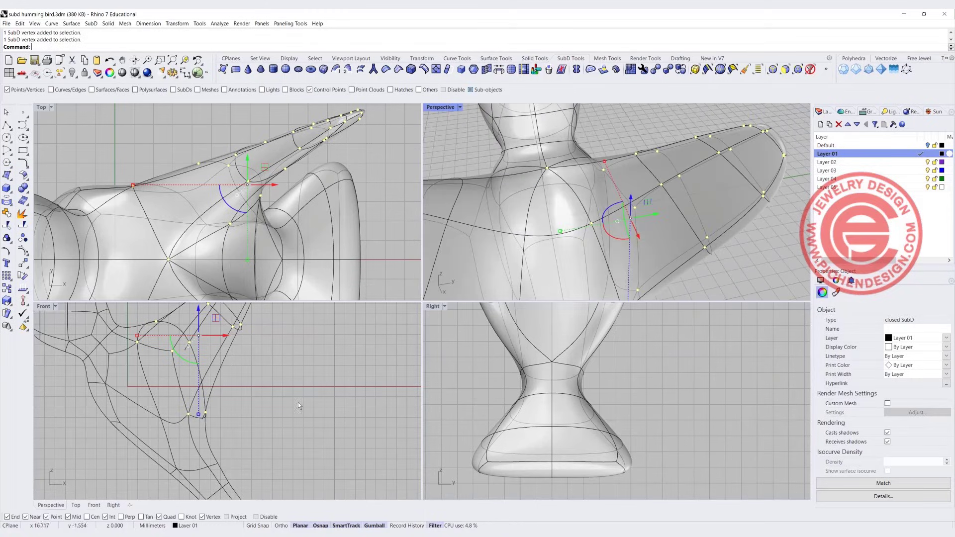
- Rotate the selected wing vertices about 23 degrees upward toward the head in the Front view, around a point inside the body
scroll(297, 402, down, 3)
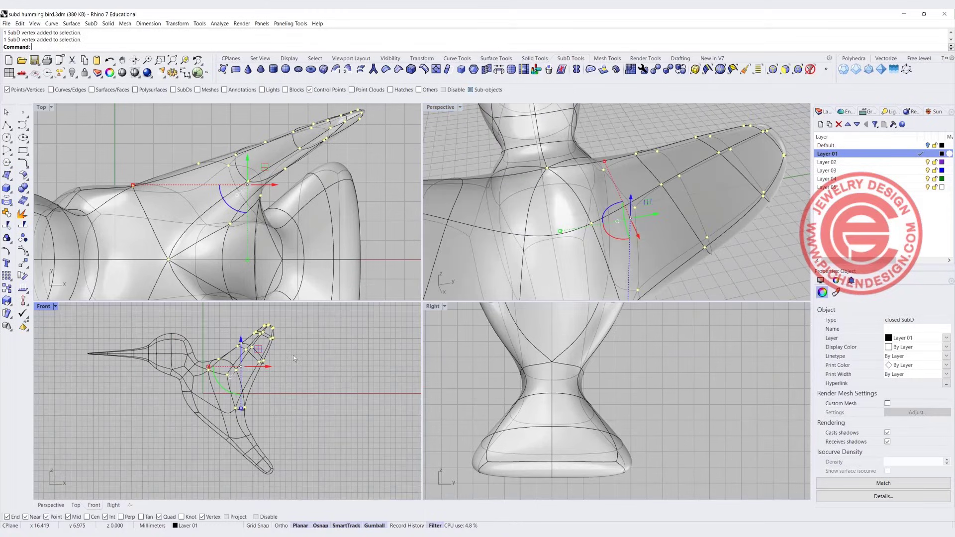
click(24, 275)
click(222, 391)
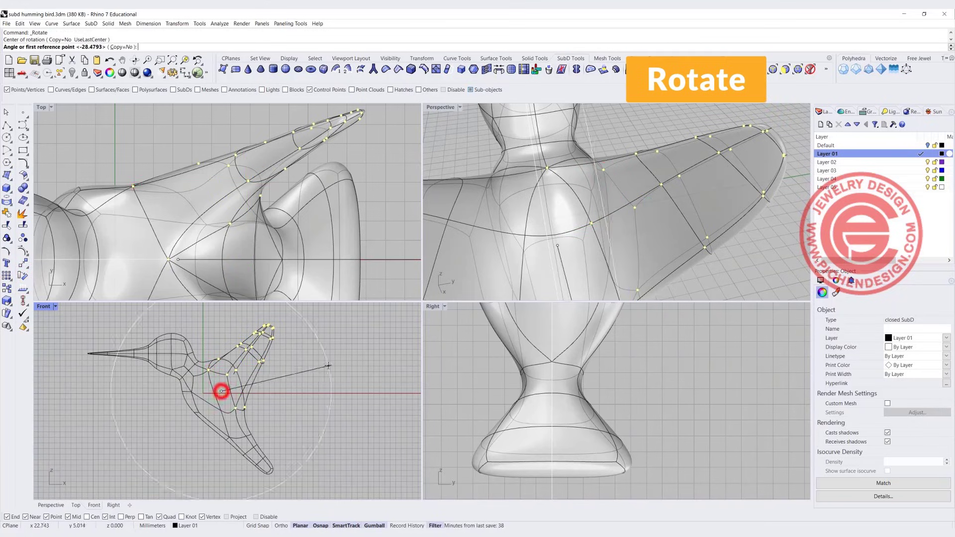
click(330, 361)
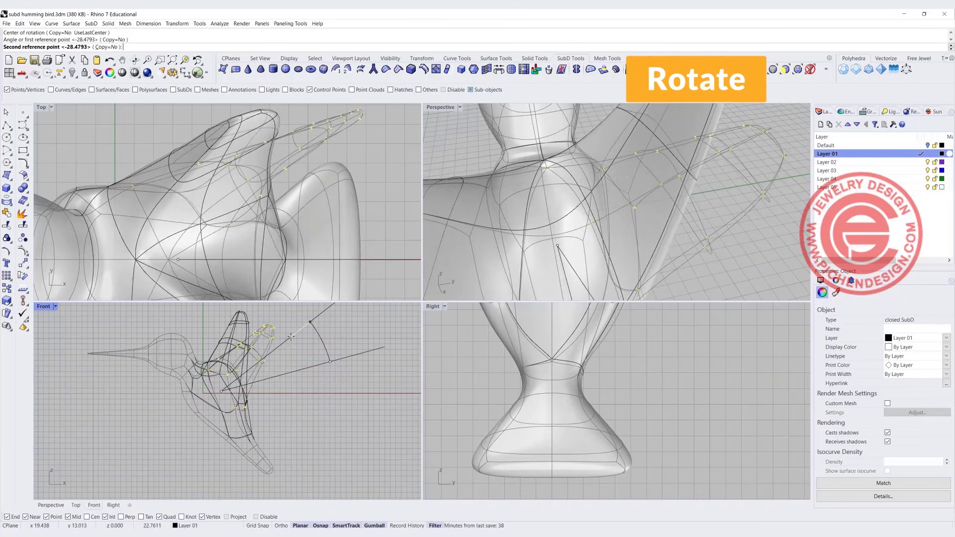
click(291, 337)
click(321, 371)
scroll(621, 202, down, 6)
right_drag(604, 206, 701, 175)
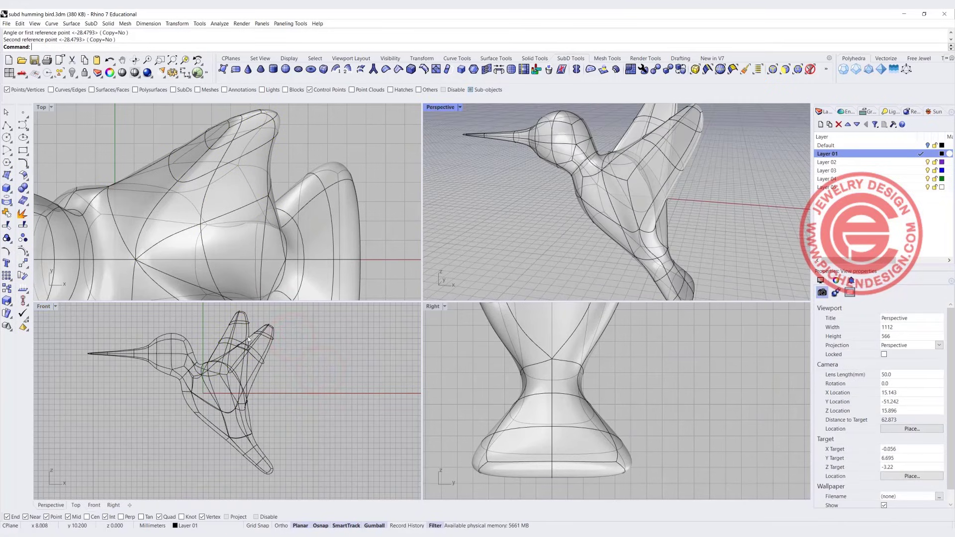
- Select the rotated wing's tip vertices in the Front view and move them slightly down to shorten the wing
scroll(259, 348, up, 3)
scroll(244, 357, up, 2)
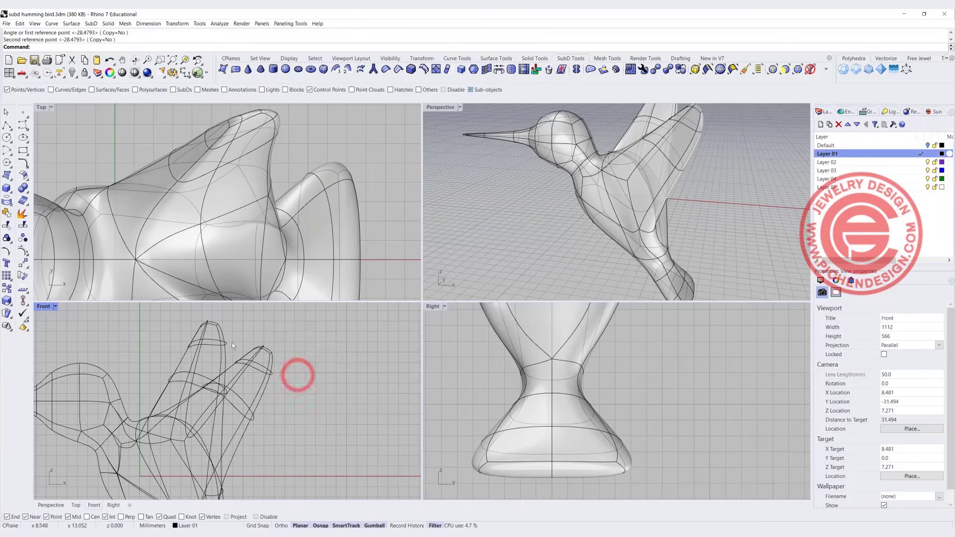
drag(234, 346, 209, 327)
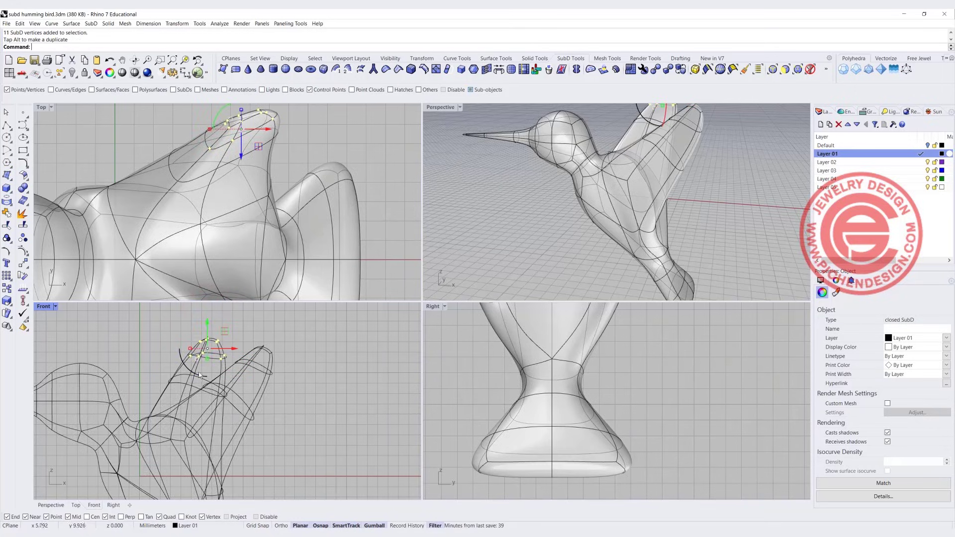
scroll(199, 372, up, 3)
click(252, 338)
scroll(618, 204, down, 3)
right_drag(617, 204, 593, 246)
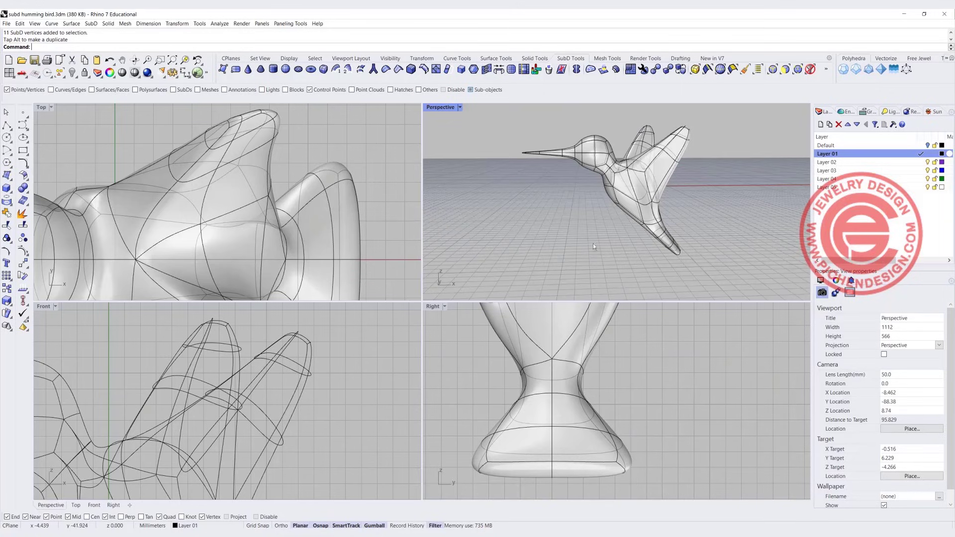
- Set the Front view to Ghosted display and check the bird's side profile
scroll(228, 398, down, 5)
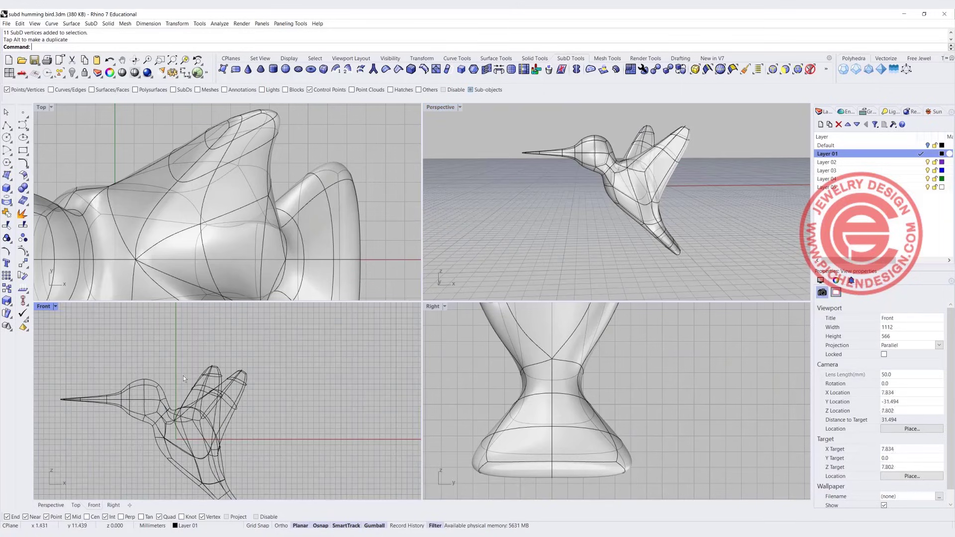
click(56, 307)
click(90, 105)
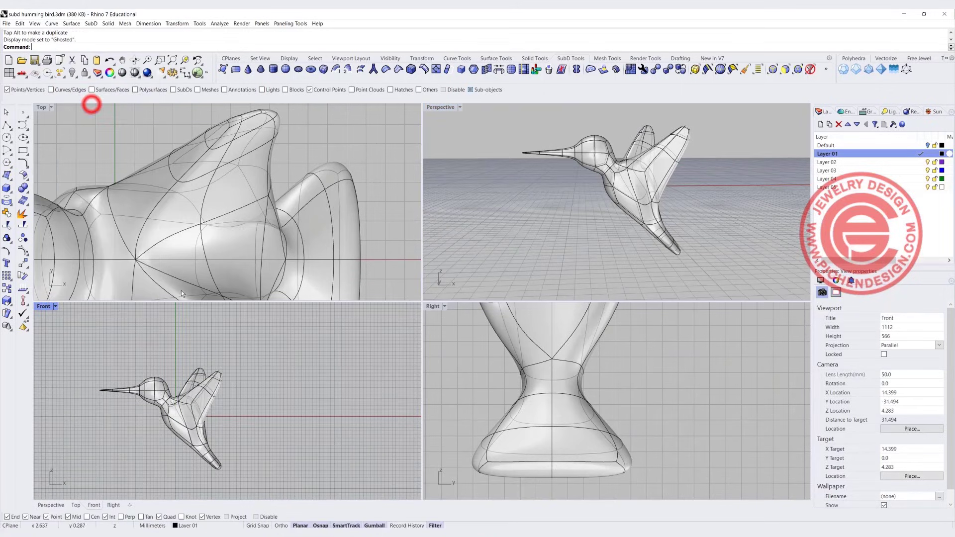
click(243, 401)
scroll(195, 382, up, 5)
scroll(288, 423, down, 3)
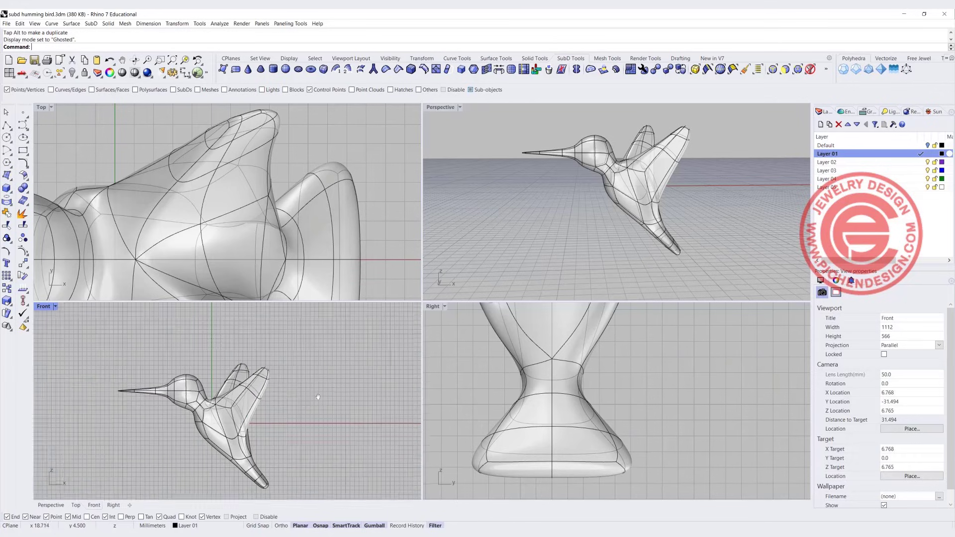
- Set the Perspective view to Rendered display, enlarge it, and examine the finished bird from several angles
right_drag(533, 205, 497, 168)
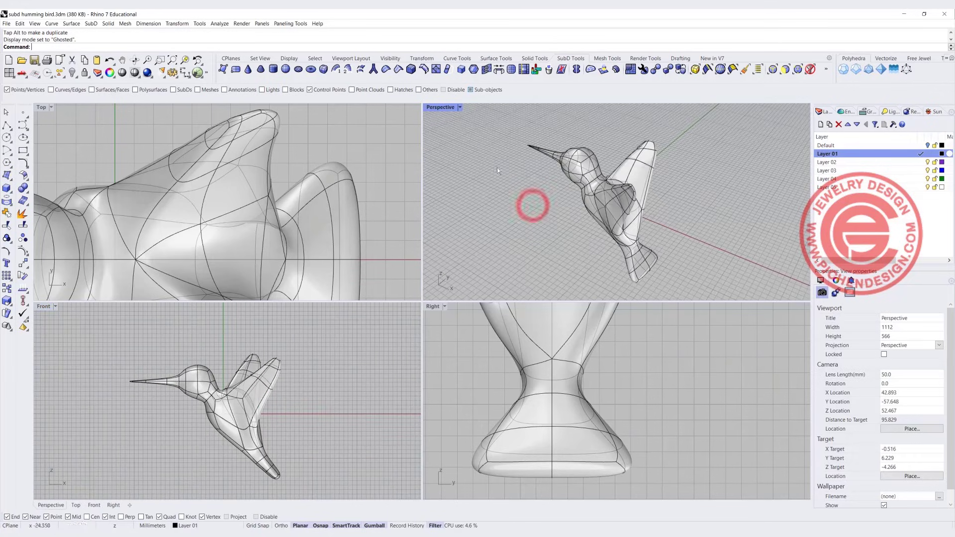
click(460, 108)
click(447, 158)
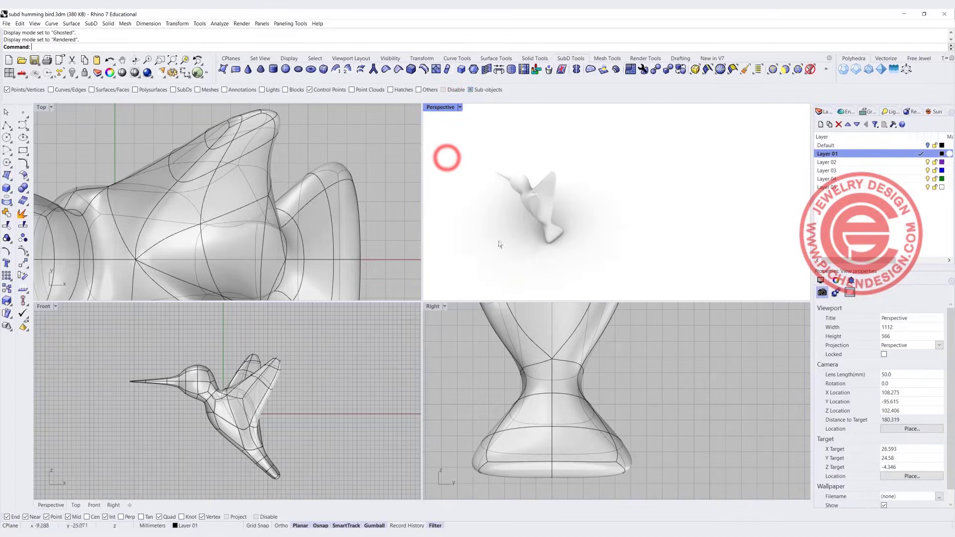
scroll(584, 213, up, 6)
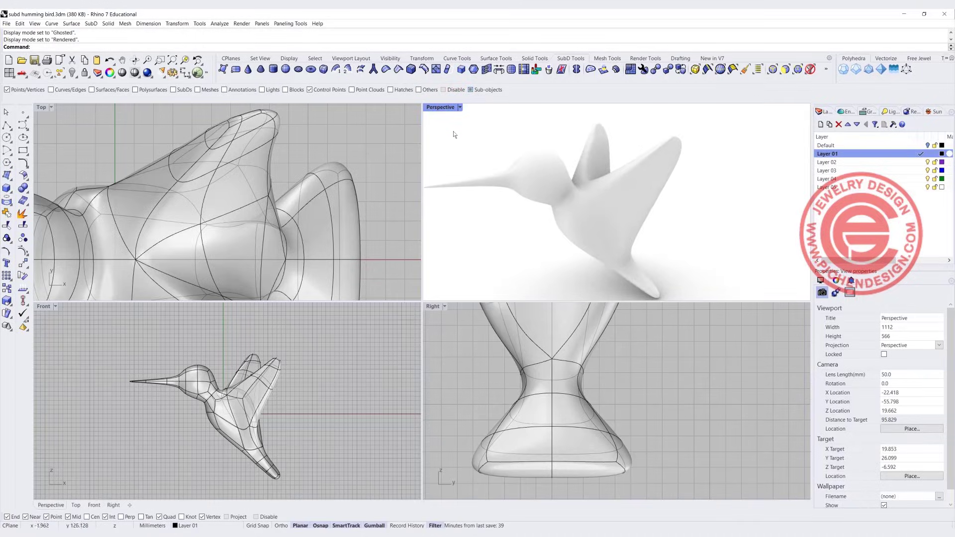
double_click(437, 108)
right_drag(431, 196, 401, 294)
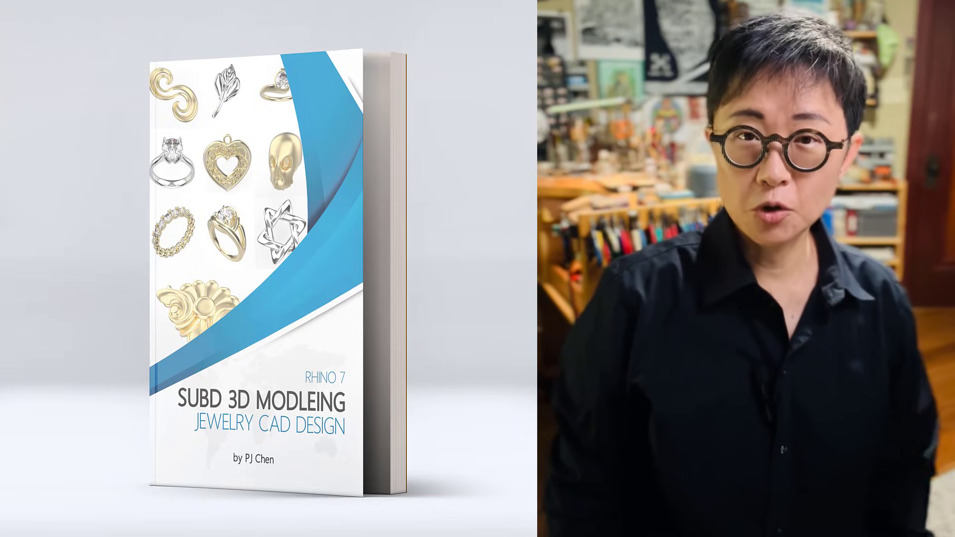